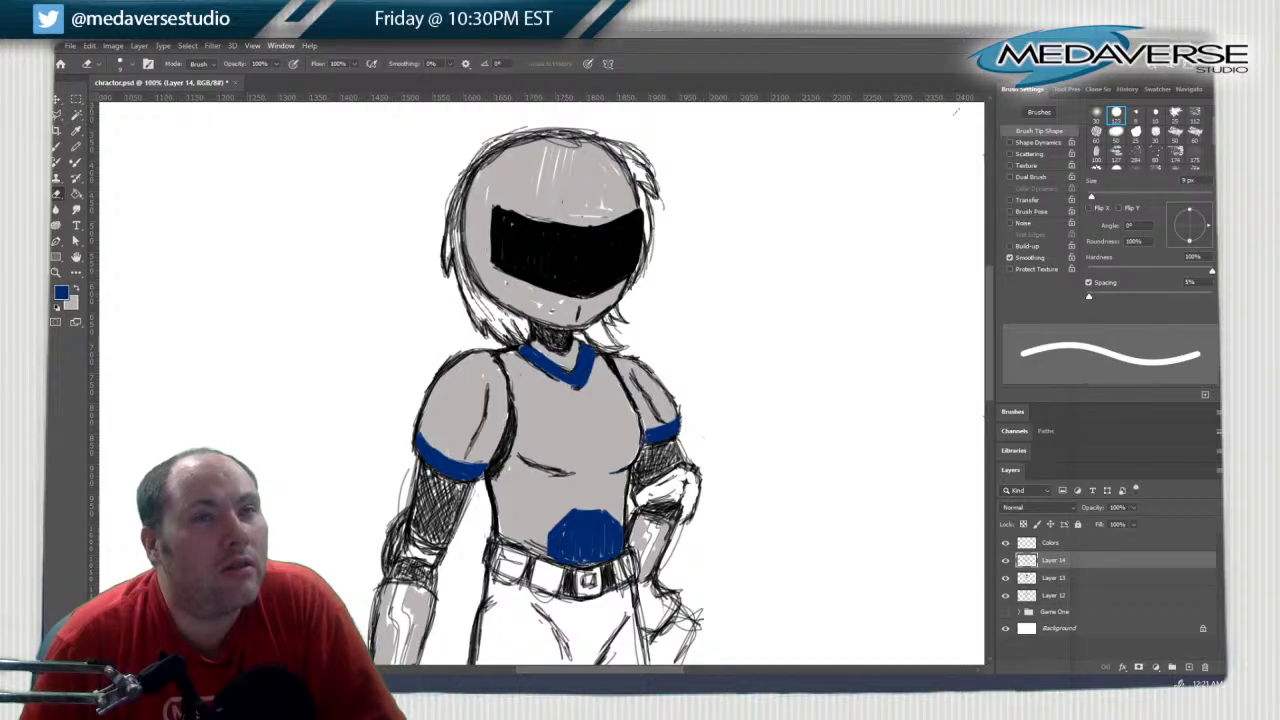
Switch to the browser, examine the Medieval Visored Barbute Helmet product page for reference, and return to the Photoshop drawing
drag(1222, 50, 483, 193)
double_click(483, 190)
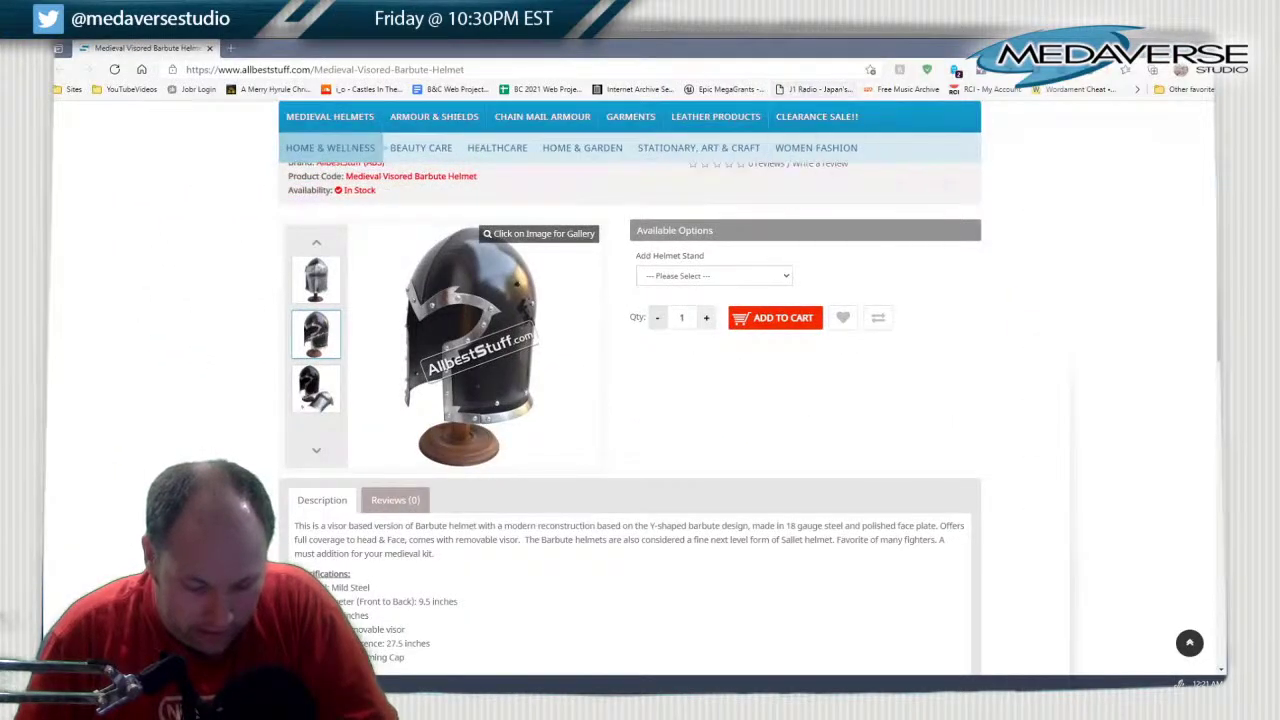
mouse_move(478, 302)
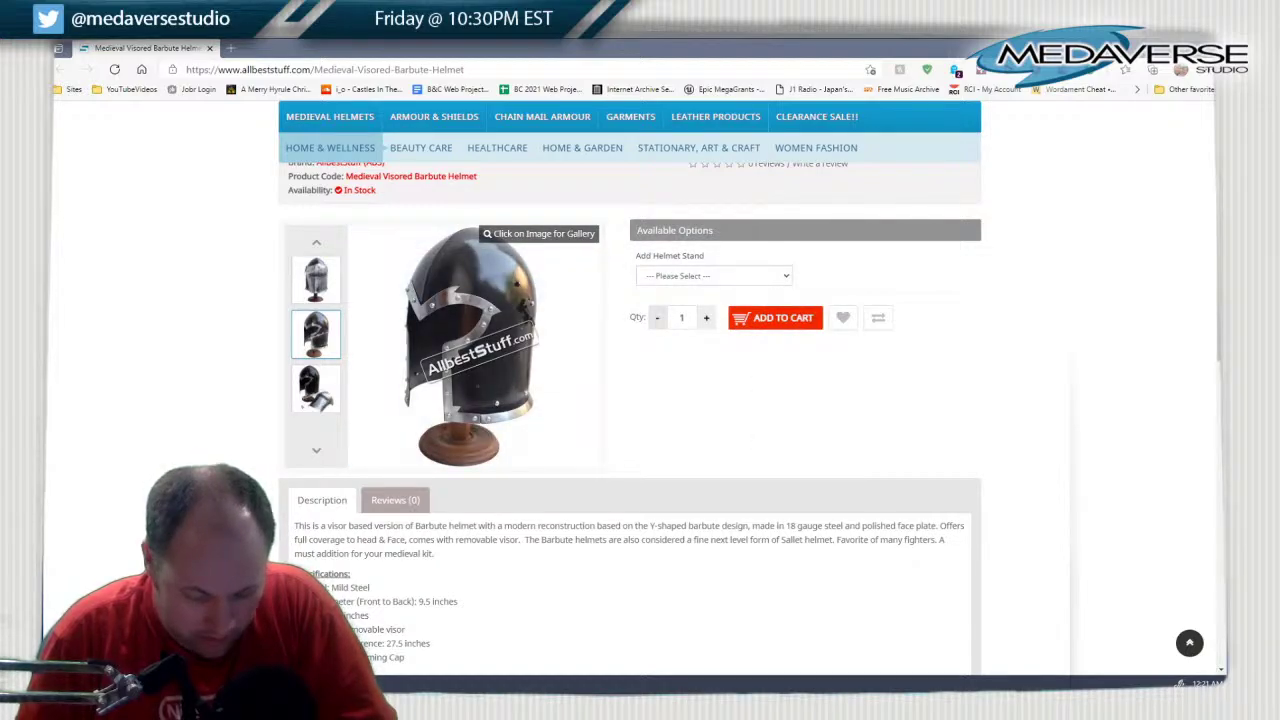
scroll(630, 416, down, 2)
scroll(630, 416, down, 4)
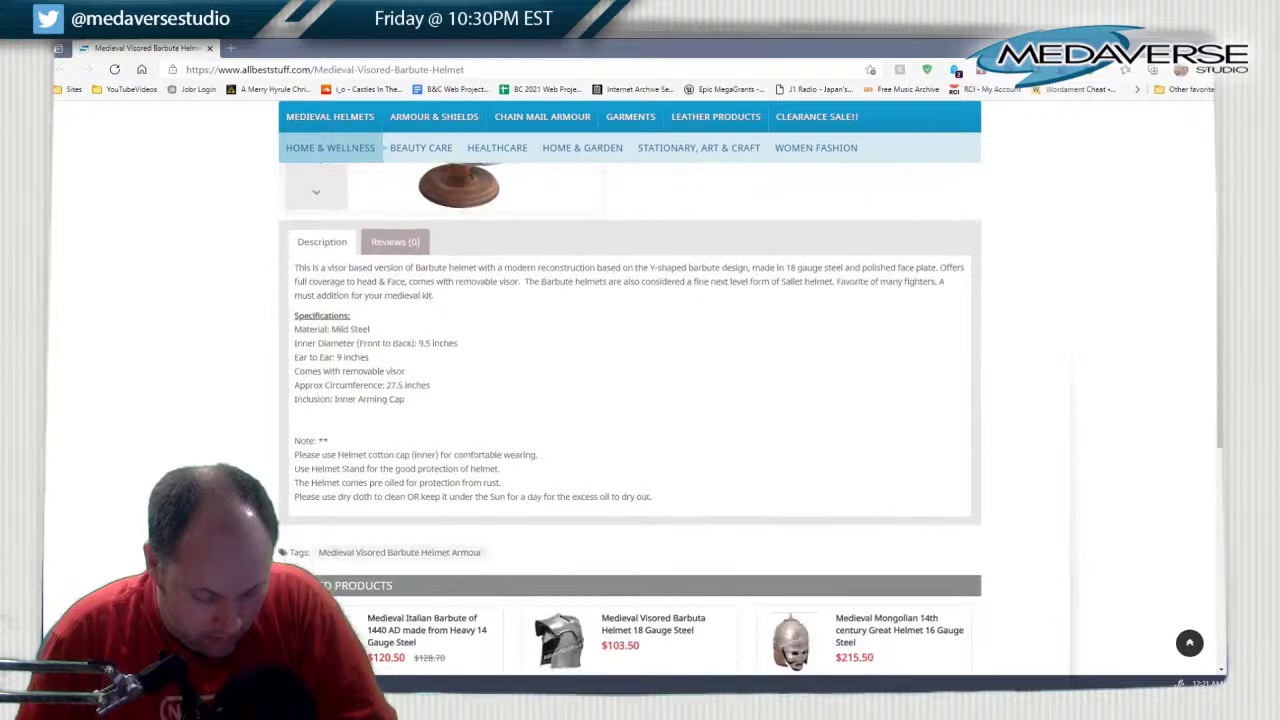
scroll(630, 416, down, 1)
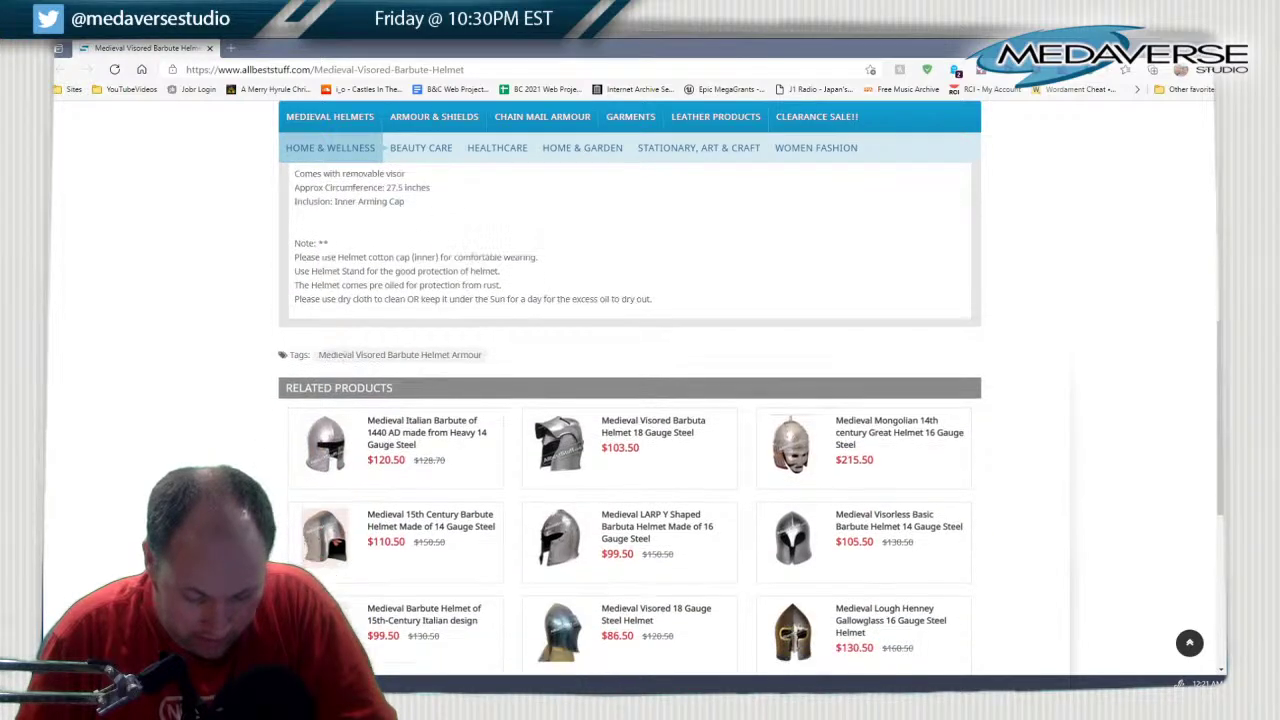
scroll(630, 416, up, 7)
scroll(630, 416, up, 1)
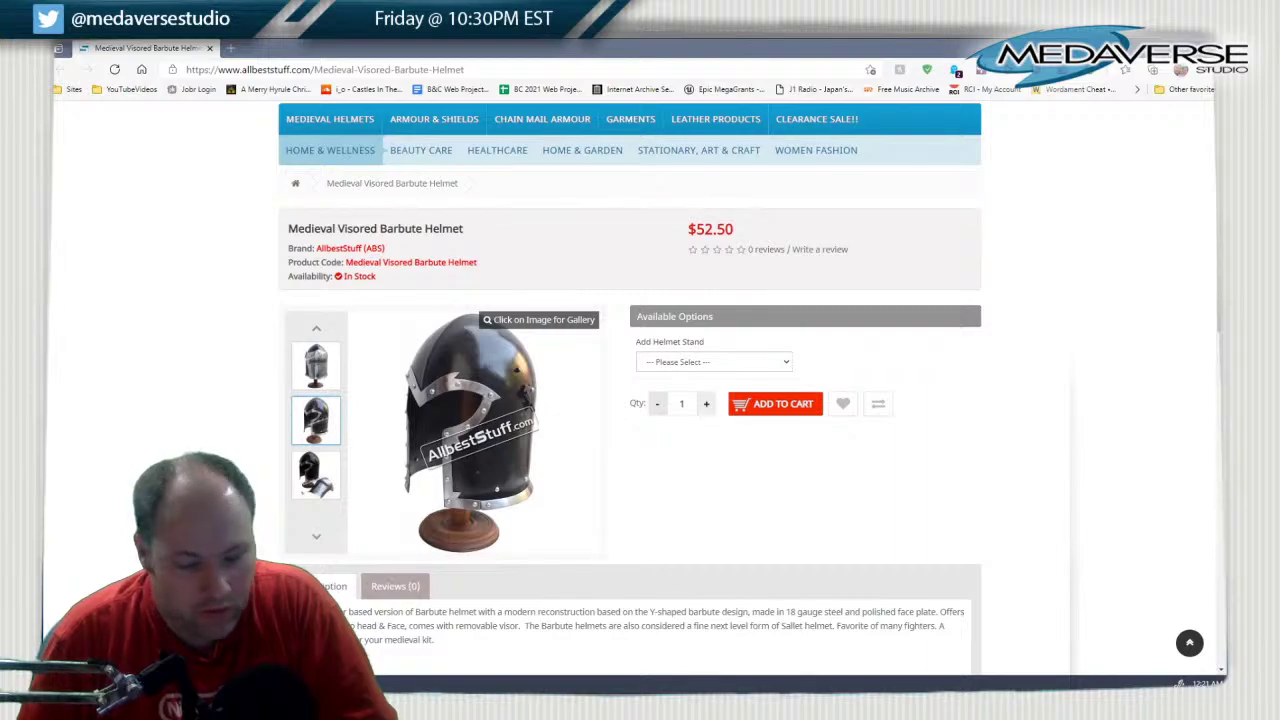
key(alt+Tab)
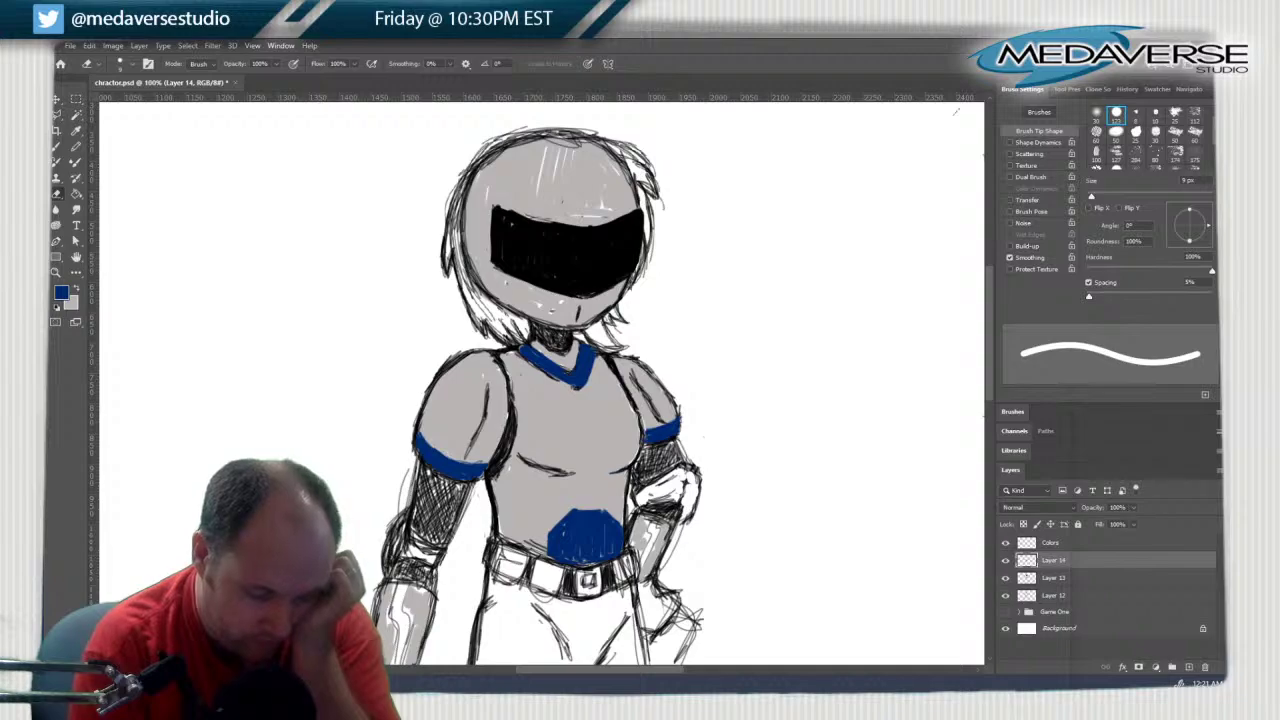
Set the foreground color to black (#000000) and activate the Brush tool
click(62, 292)
drag(104, 345, 81, 386)
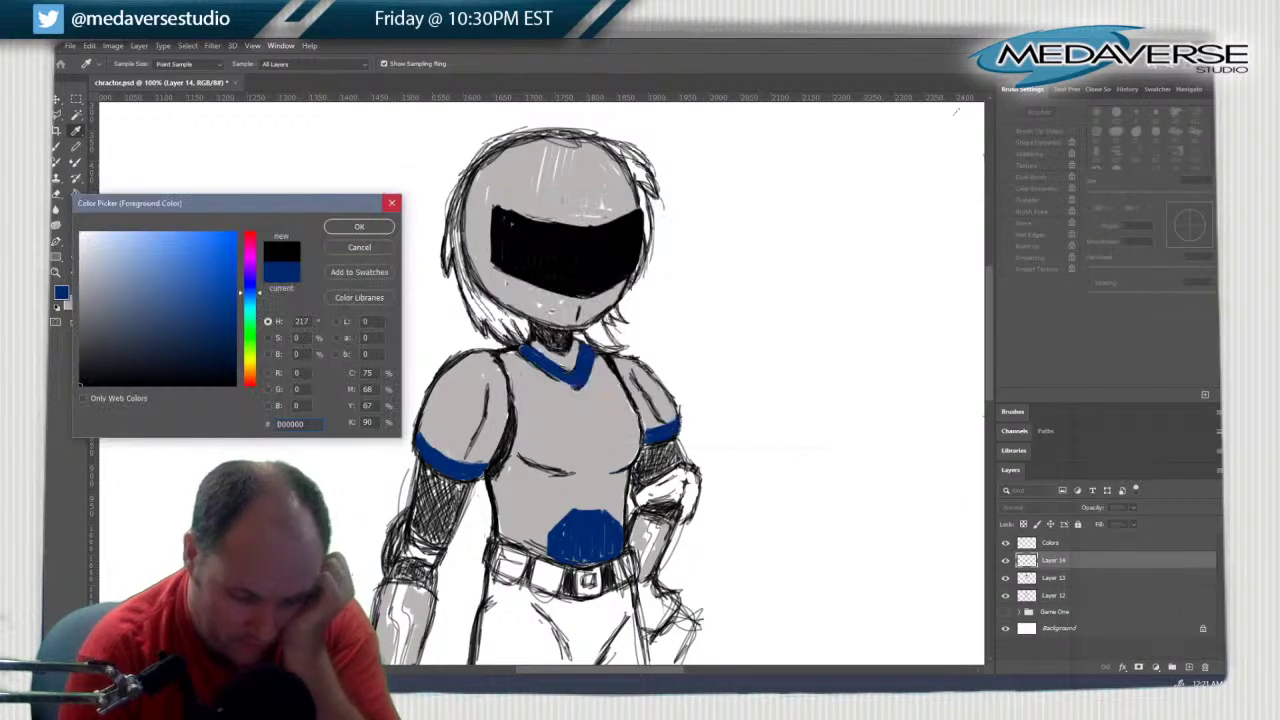
click(355, 226)
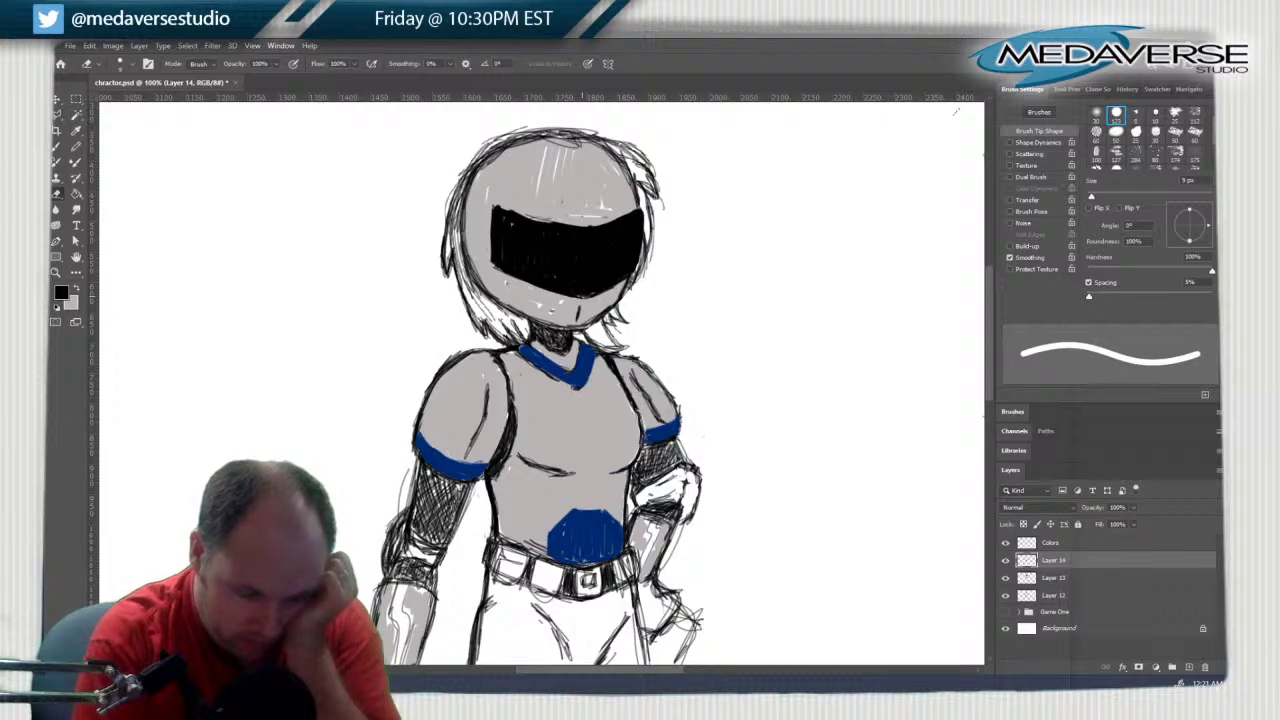
key(b)
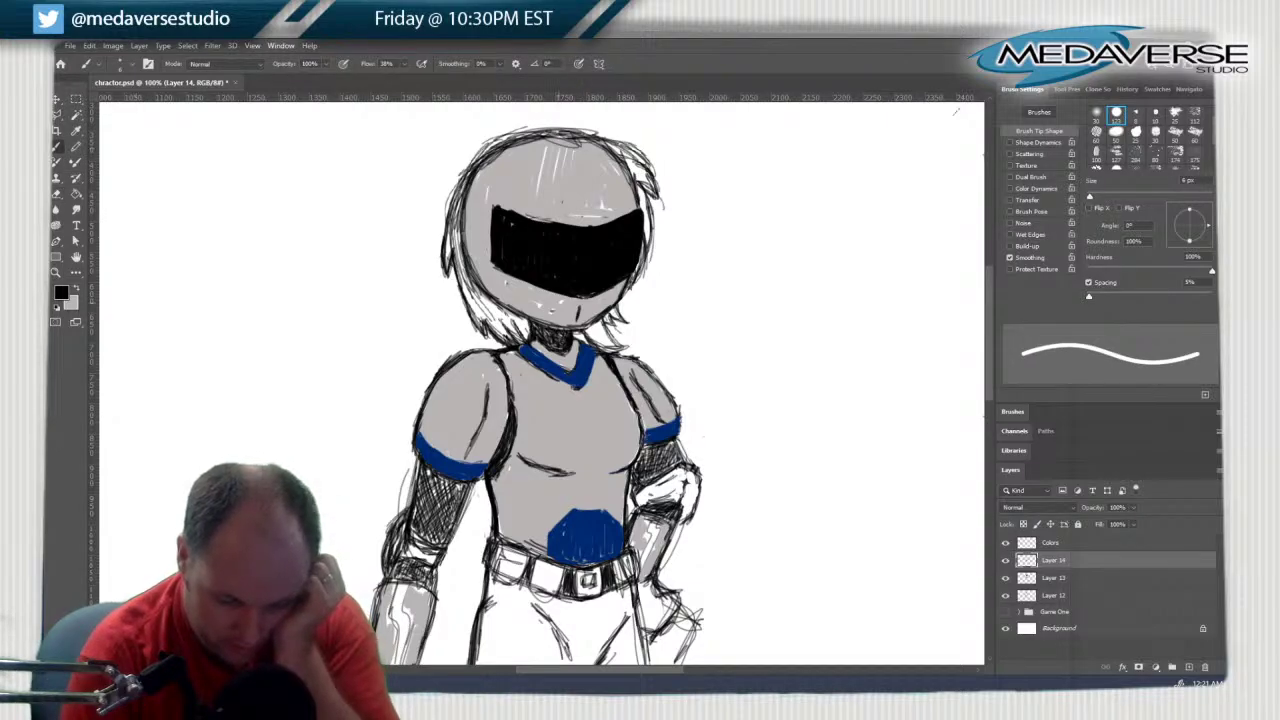
Try extending the black visor into a point at the chin with a raised upper corner, and erase those additions
drag(556, 294, 571, 318)
mouse_move(570, 322)
mouse_down()
mouse_move(585, 325)
mouse_move(606, 298)
mouse_move(592, 328)
mouse_move(572, 318)
mouse_move(592, 310)
mouse_move(582, 322)
mouse_up()
drag(590, 294, 579, 306)
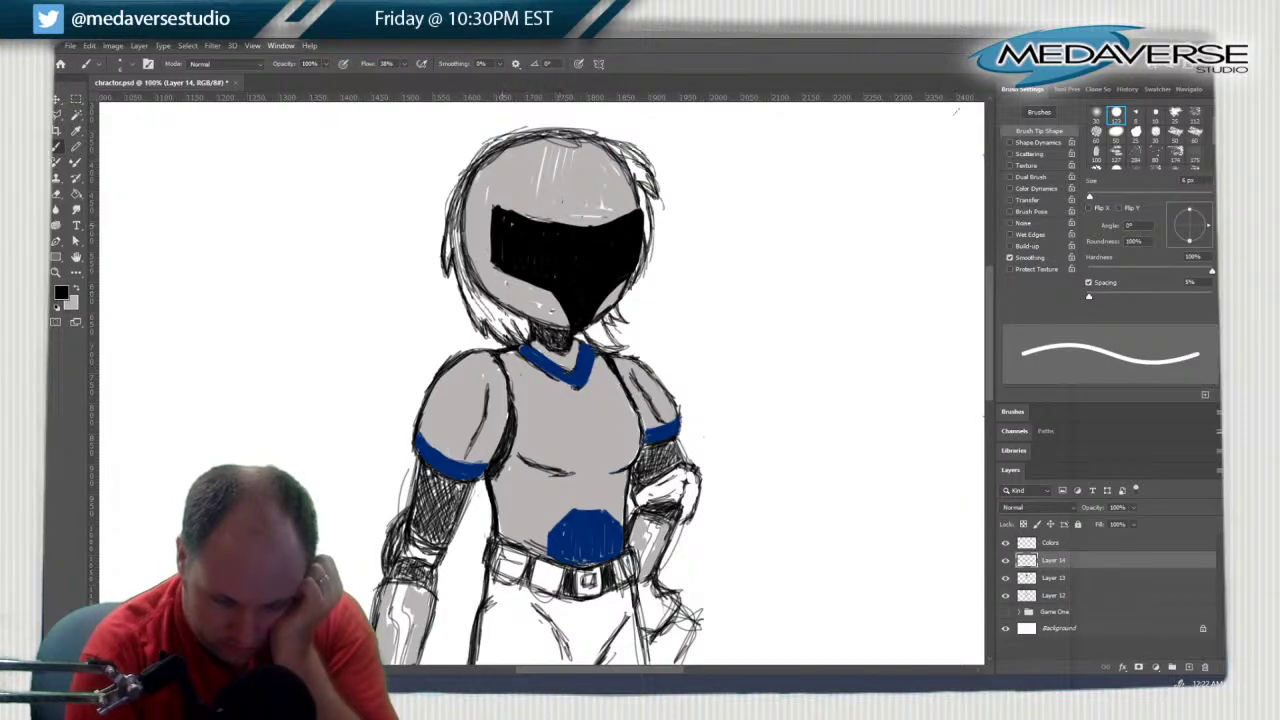
mouse_move(493, 214)
mouse_down()
mouse_move(494, 194)
mouse_move(526, 216)
mouse_move(503, 209)
mouse_up()
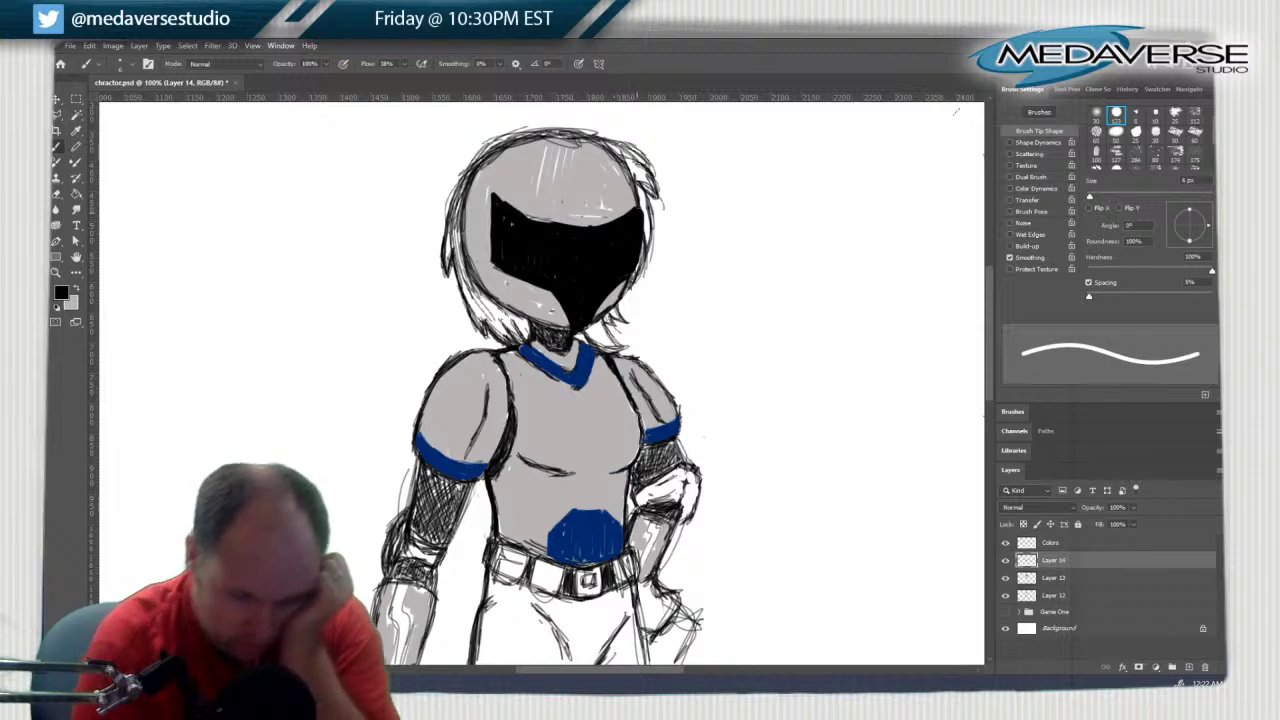
key(e)
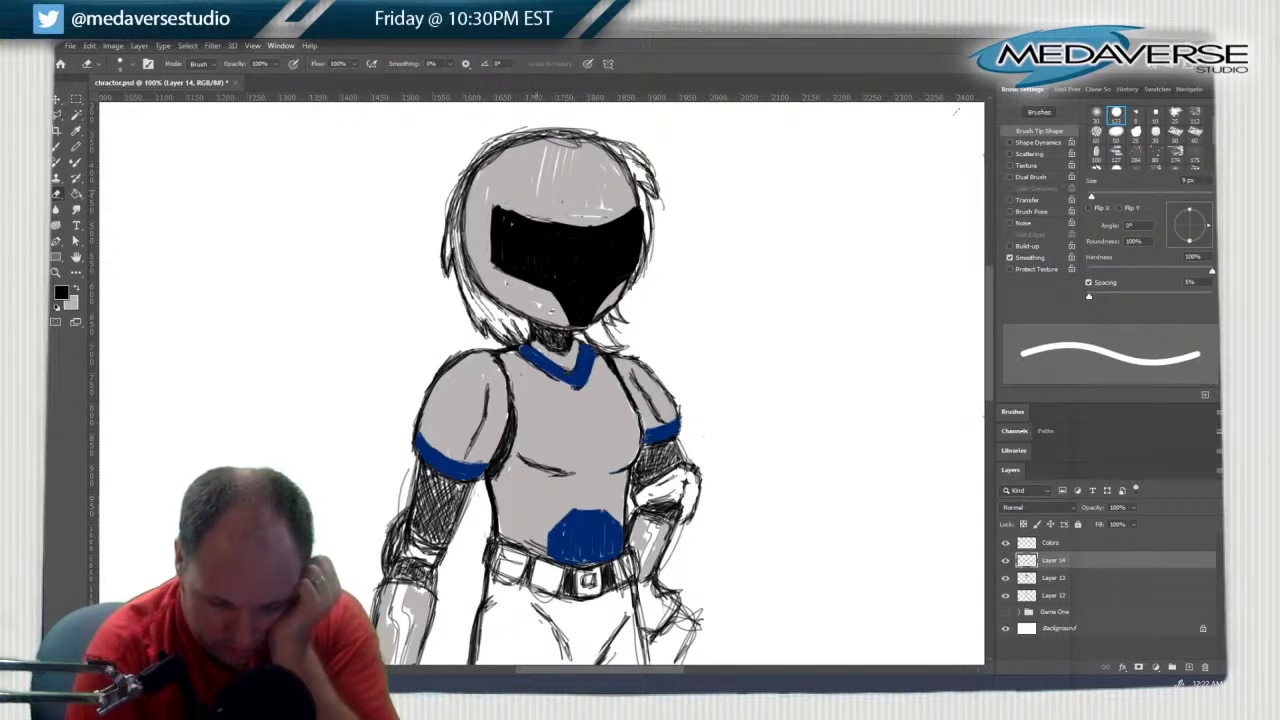
mouse_move(553, 293)
mouse_down()
mouse_move(606, 300)
mouse_move(590, 318)
mouse_up()
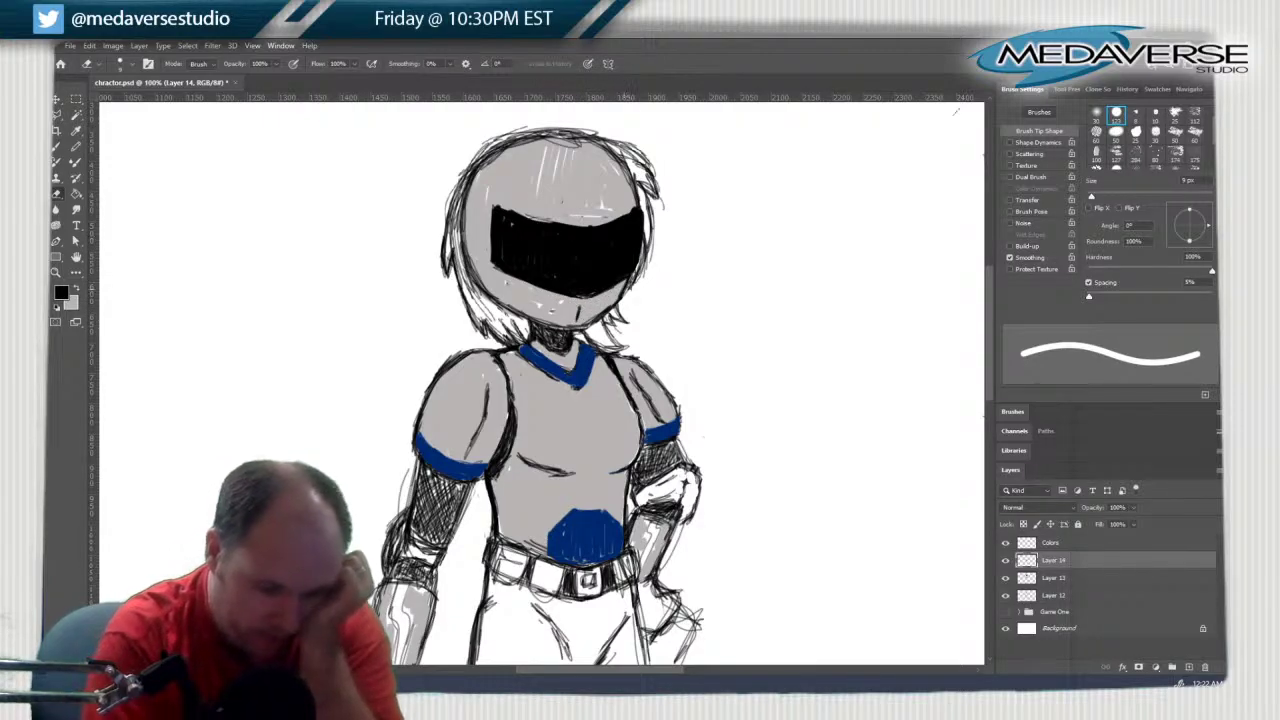
Outline the blue collar and sleeve cuffs in black with a 3 px Hard Round brush
key(b)
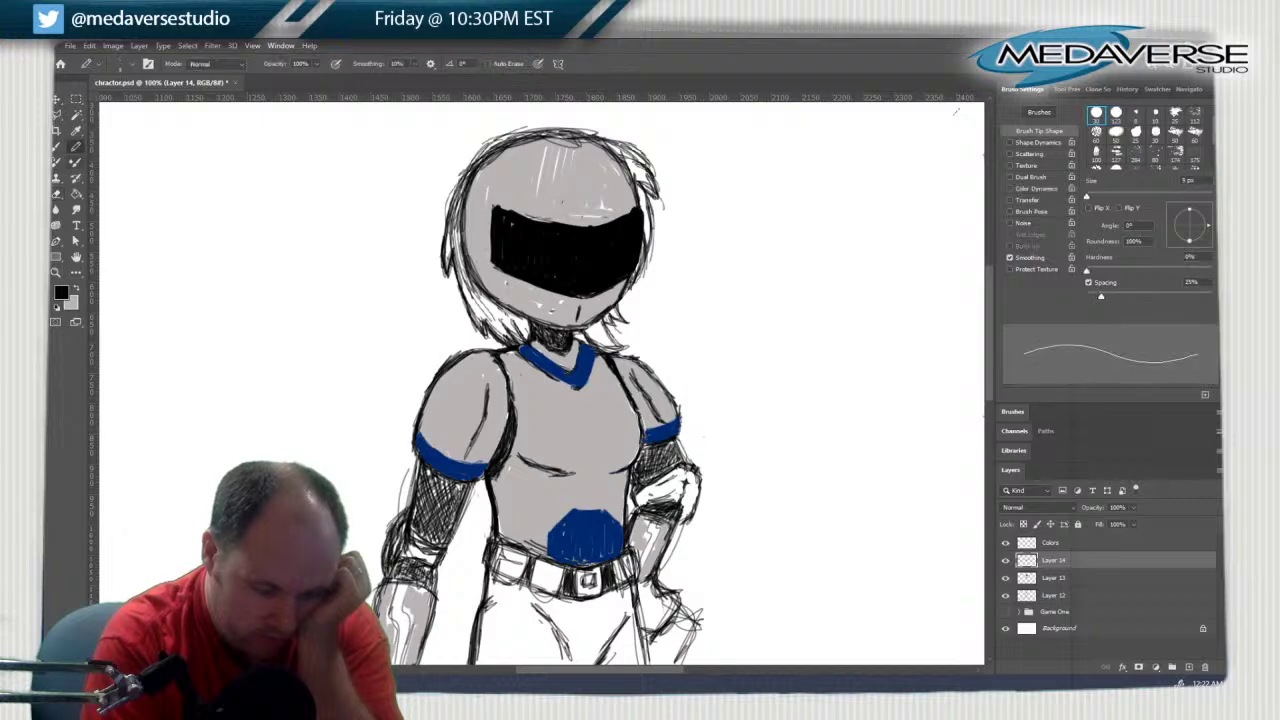
click(56, 147)
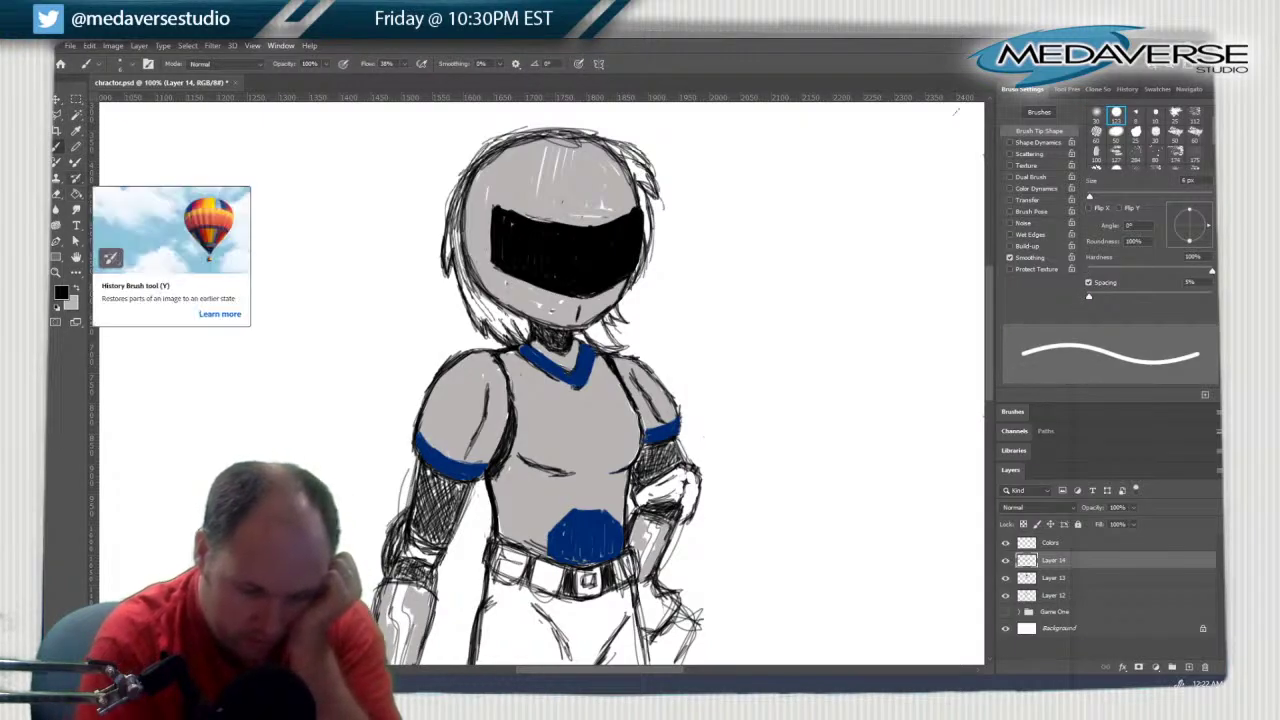
click(131, 64)
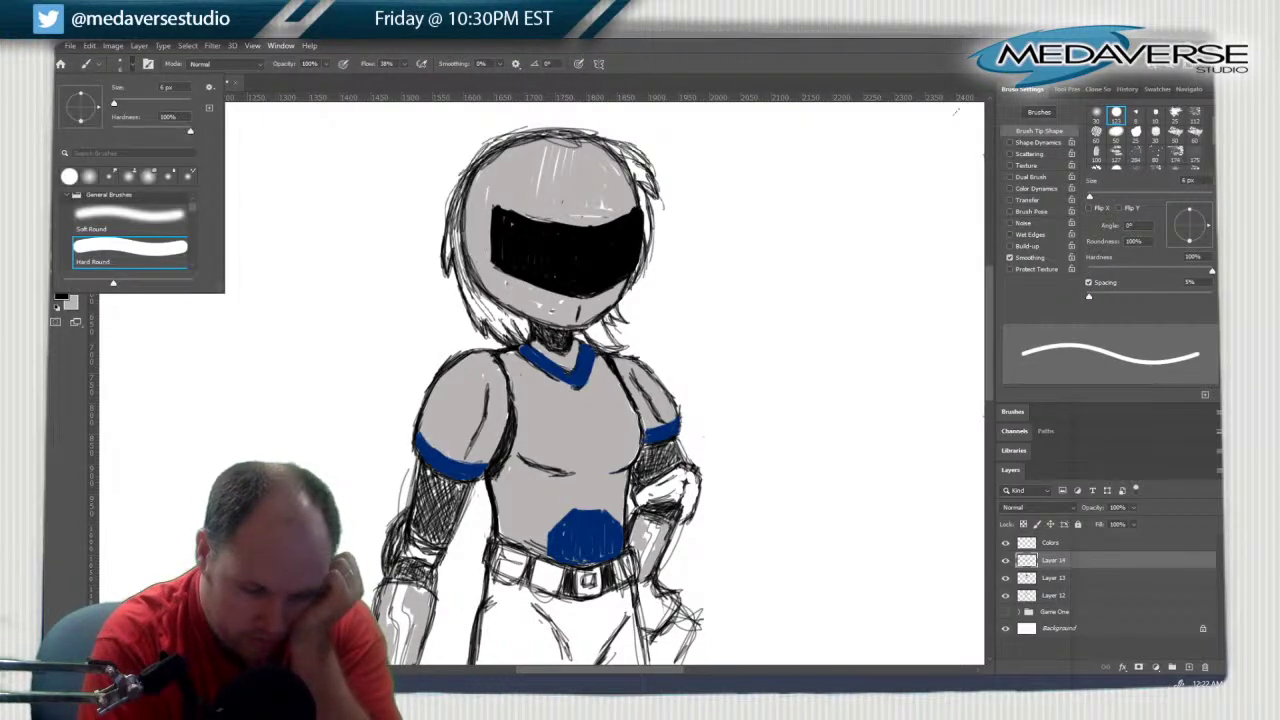
drag(114, 104, 111, 104)
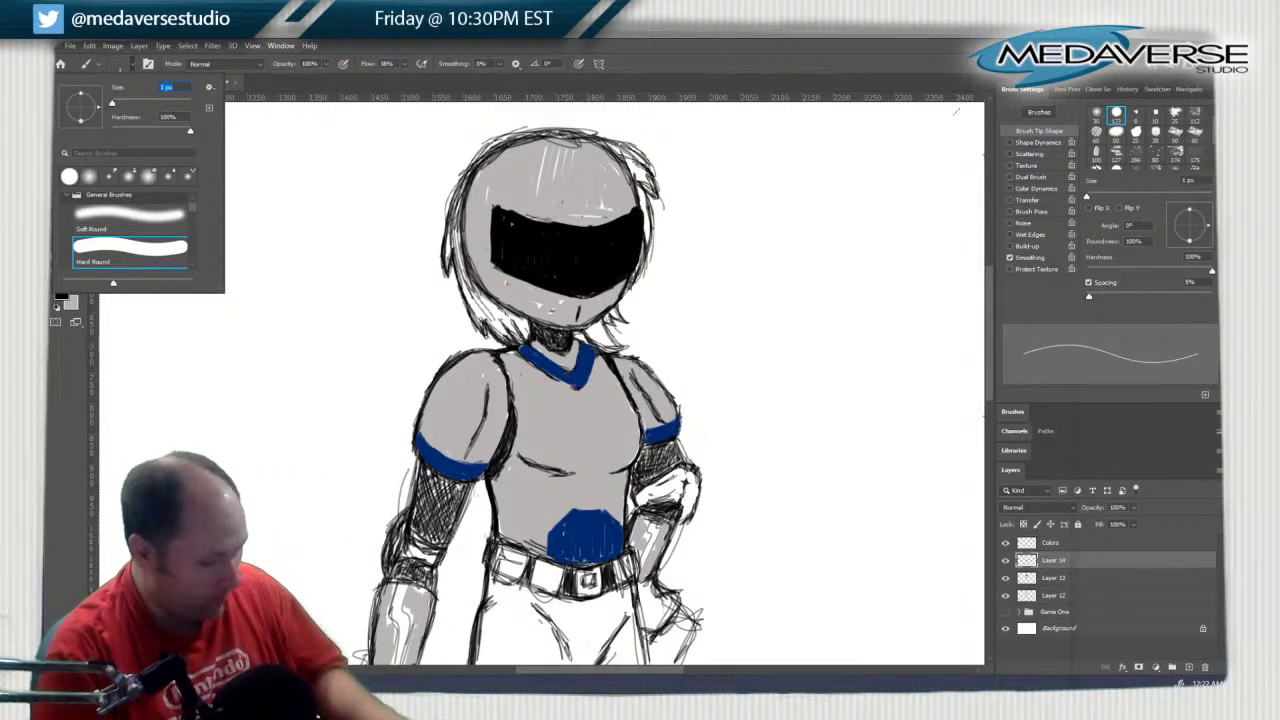
key(Return)
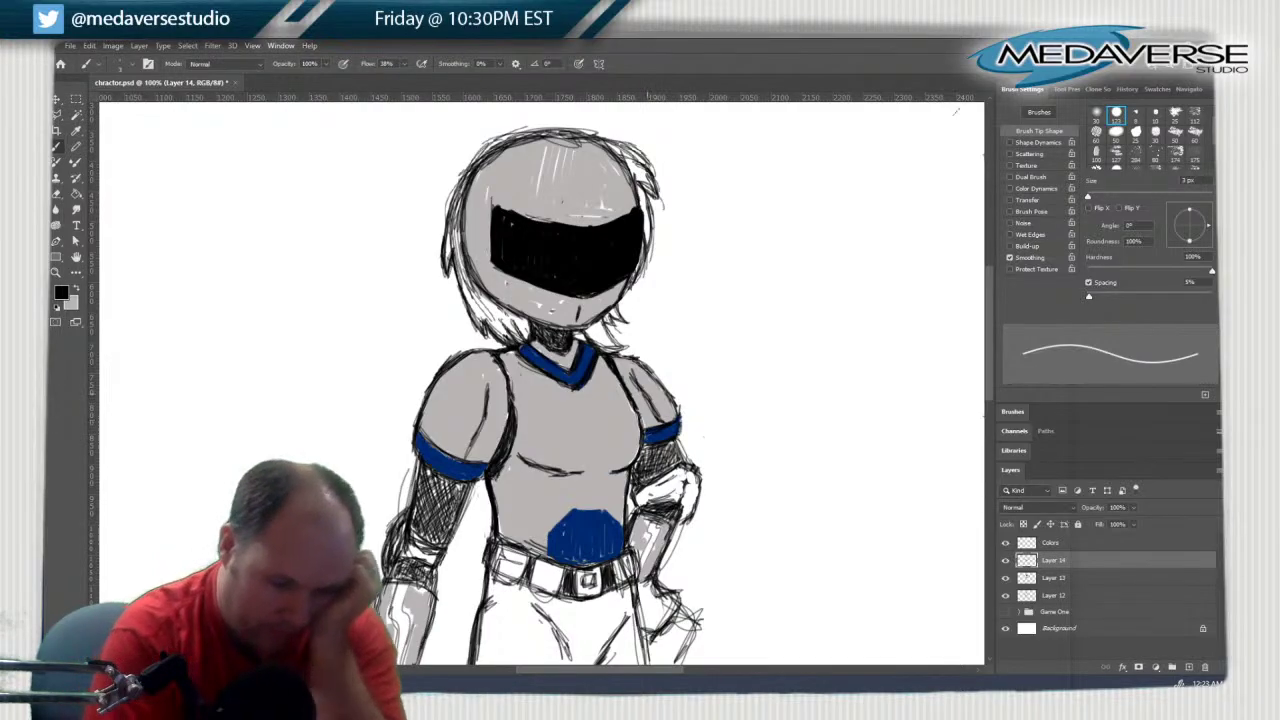
Sample the collar's blue and paint over the hatched areas of both arms with a 6 px Hard Round brush
key(x)
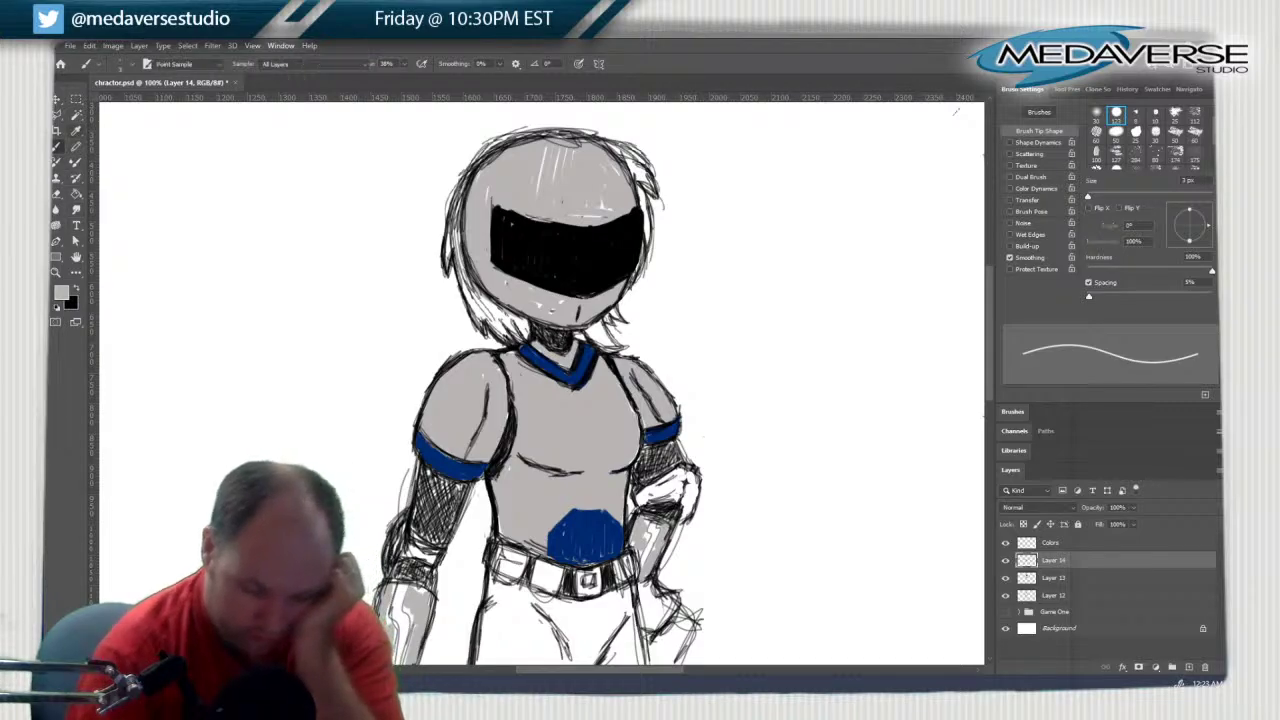
key(i)
click(556, 373)
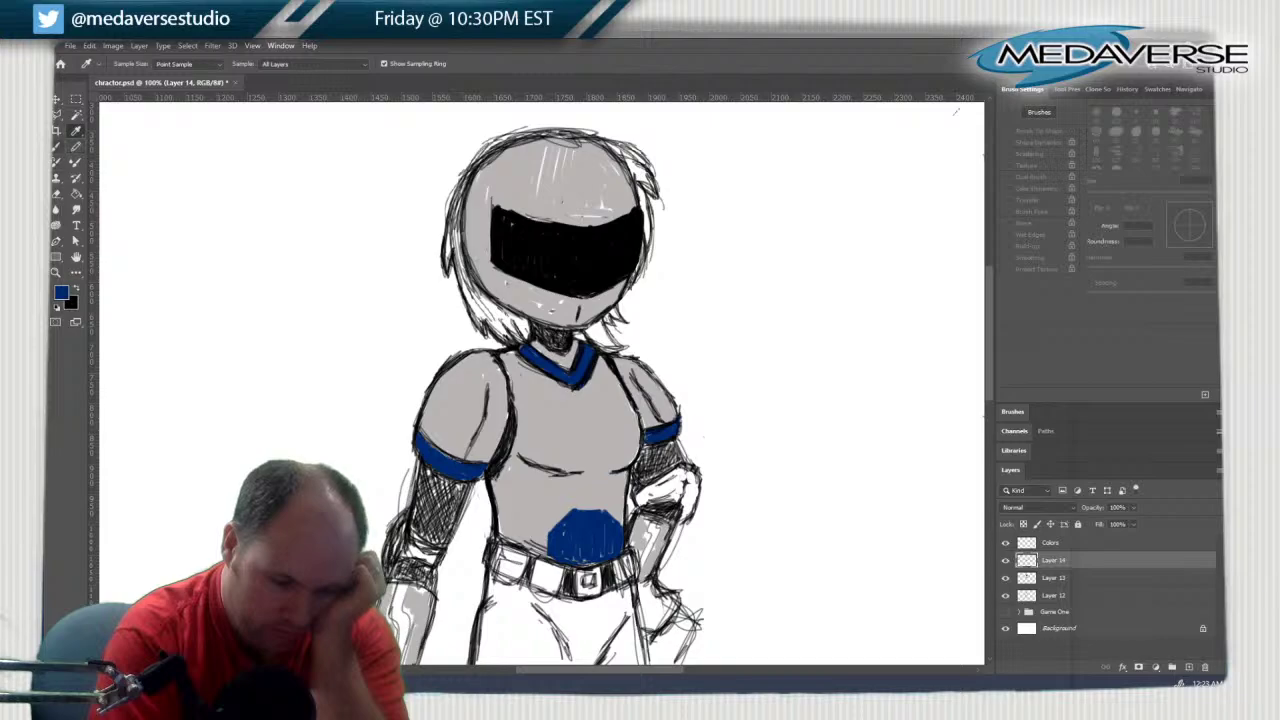
click(57, 147)
click(126, 64)
drag(113, 103, 116, 103)
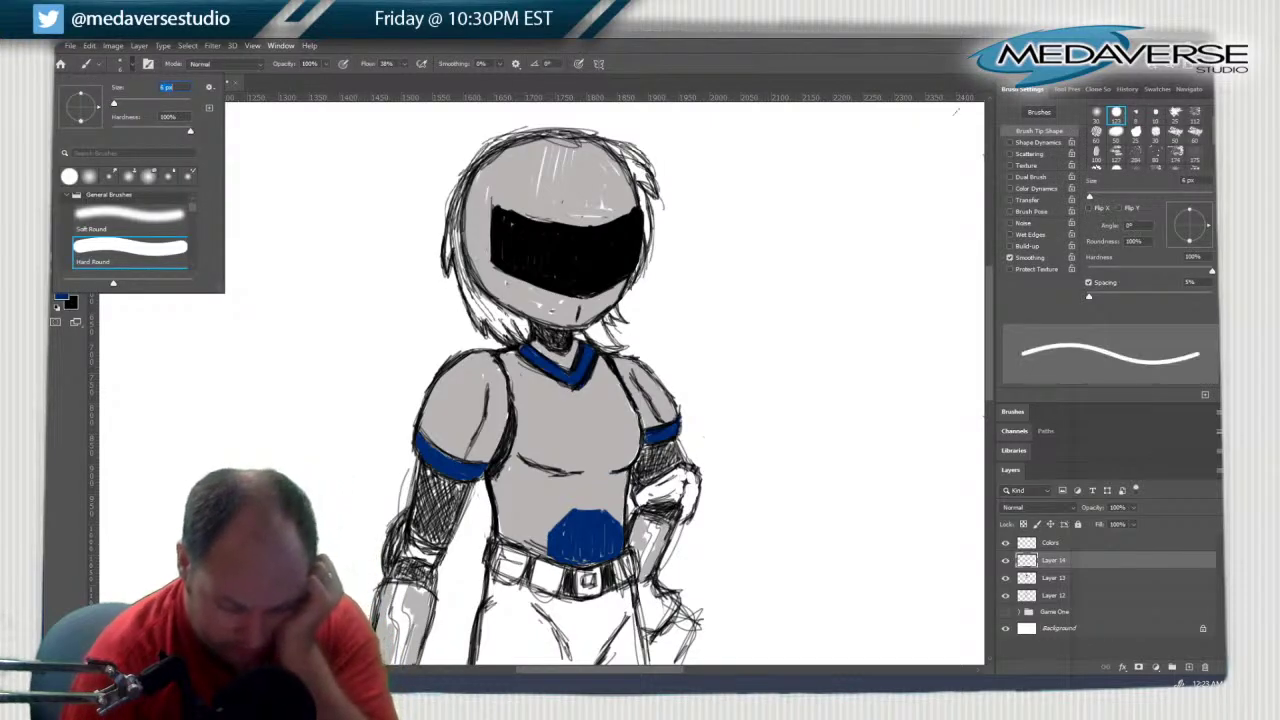
mouse_move(424, 486)
mouse_down()
mouse_move(427, 518)
mouse_move(414, 524)
mouse_move(430, 538)
mouse_move(422, 496)
mouse_move(430, 510)
mouse_move(461, 486)
mouse_move(450, 538)
mouse_move(428, 530)
mouse_move(433, 542)
mouse_up()
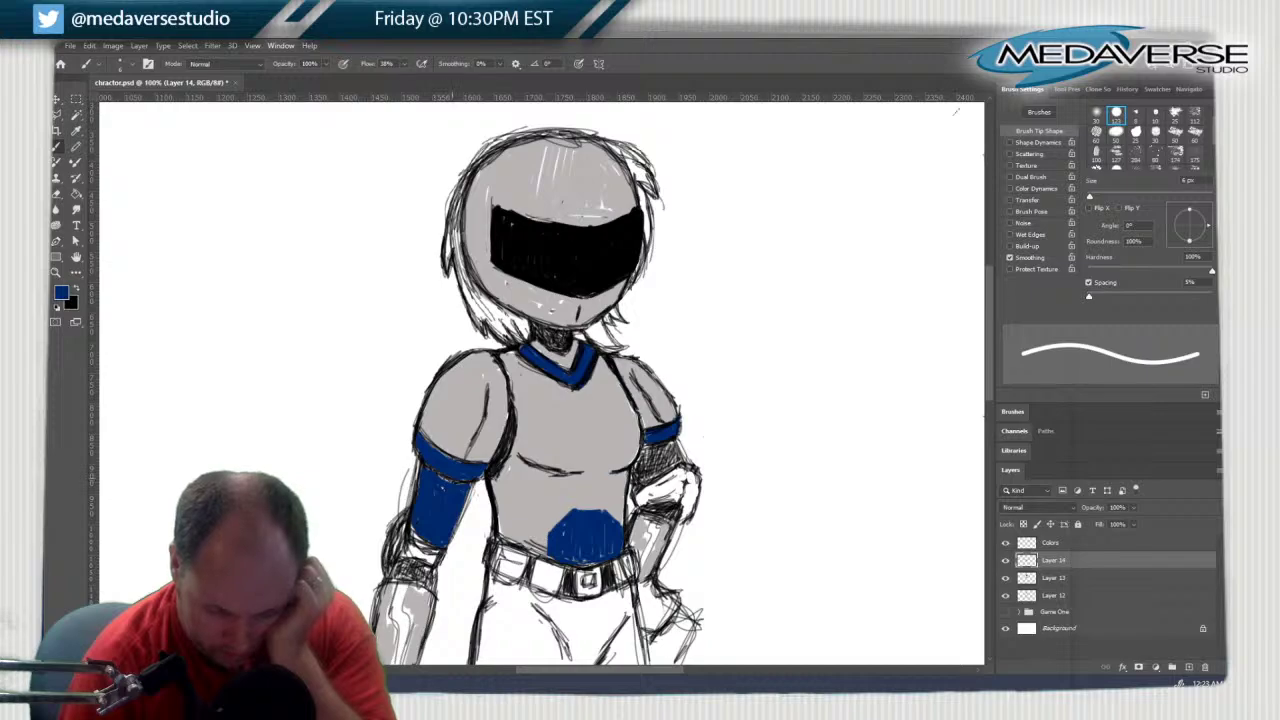
drag(640, 470, 676, 452)
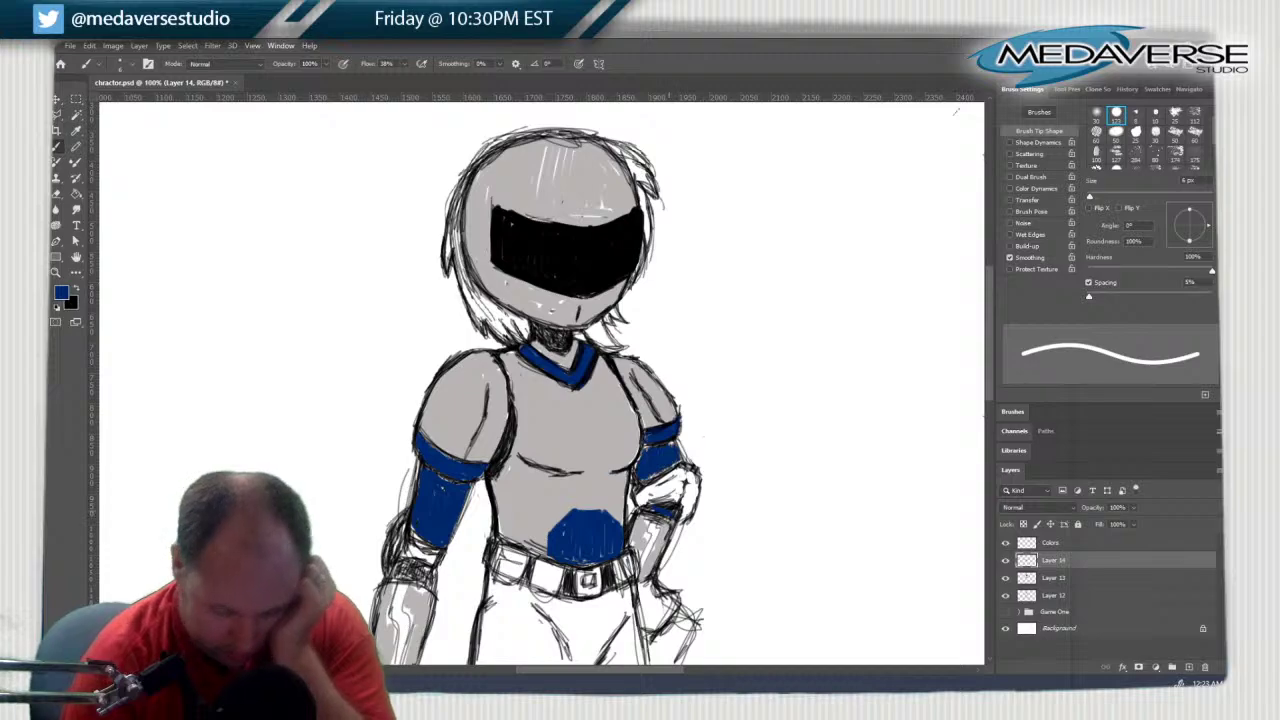
click(398, 570)
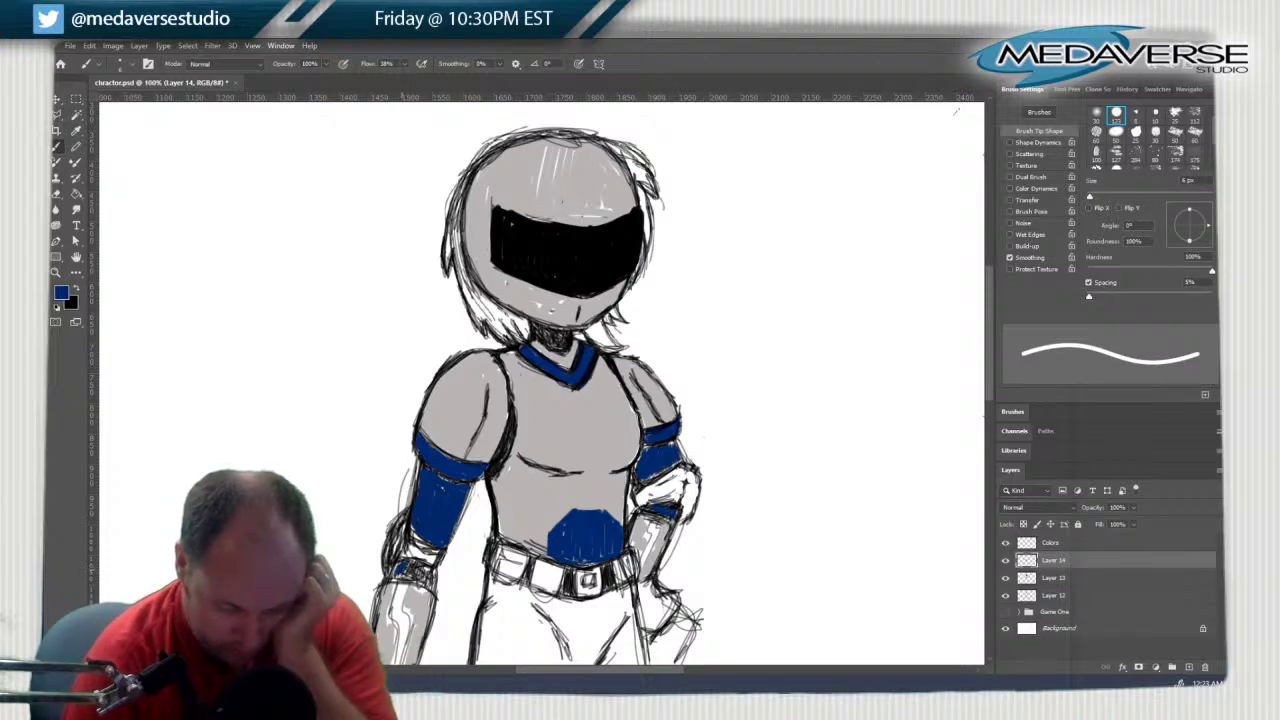
mouse_move(402, 569)
mouse_down()
mouse_move(430, 580)
mouse_move(419, 581)
mouse_up()
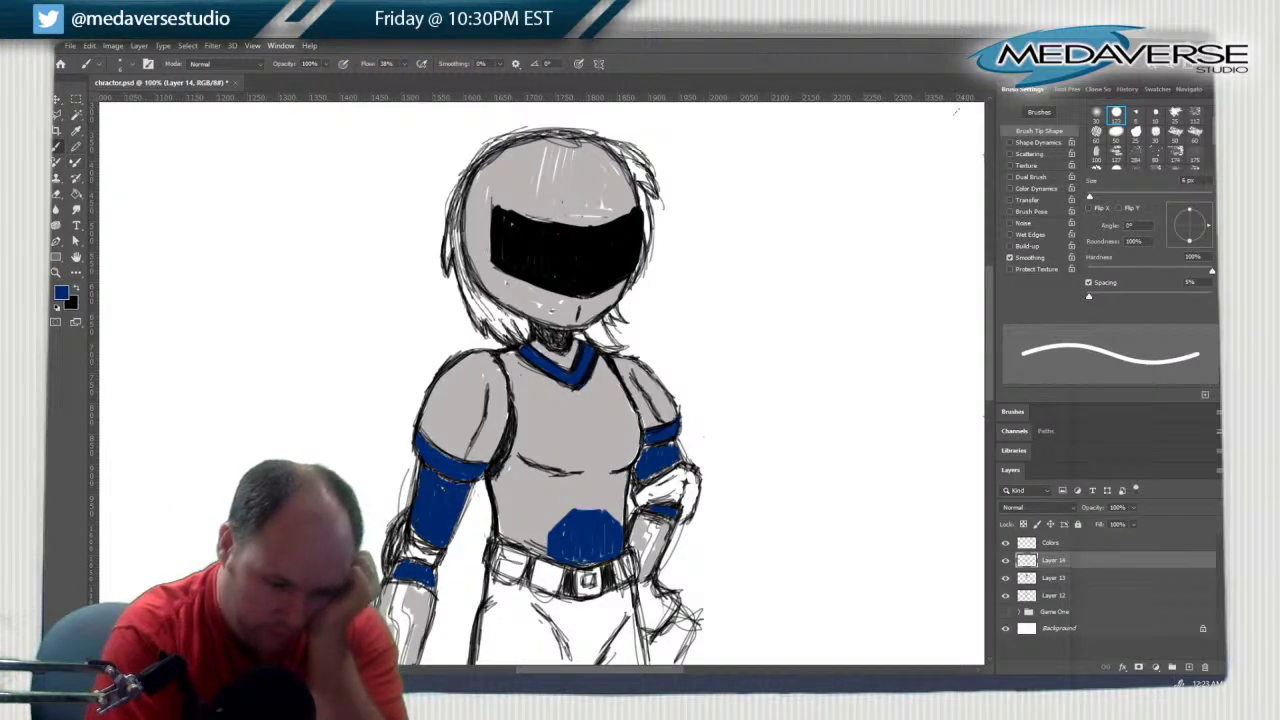
Outline the blue waist panel above the belt in black with a 3 px brush
click(131, 64)
drag(115, 104, 110, 104)
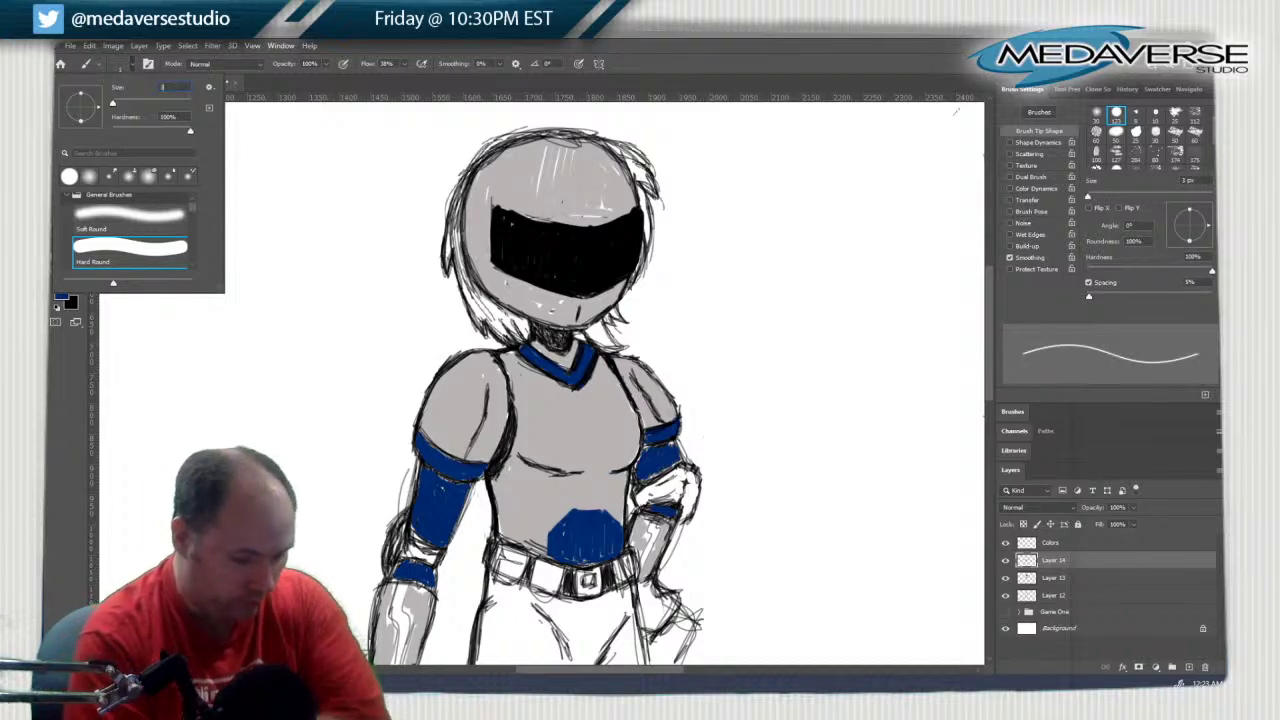
key(Return)
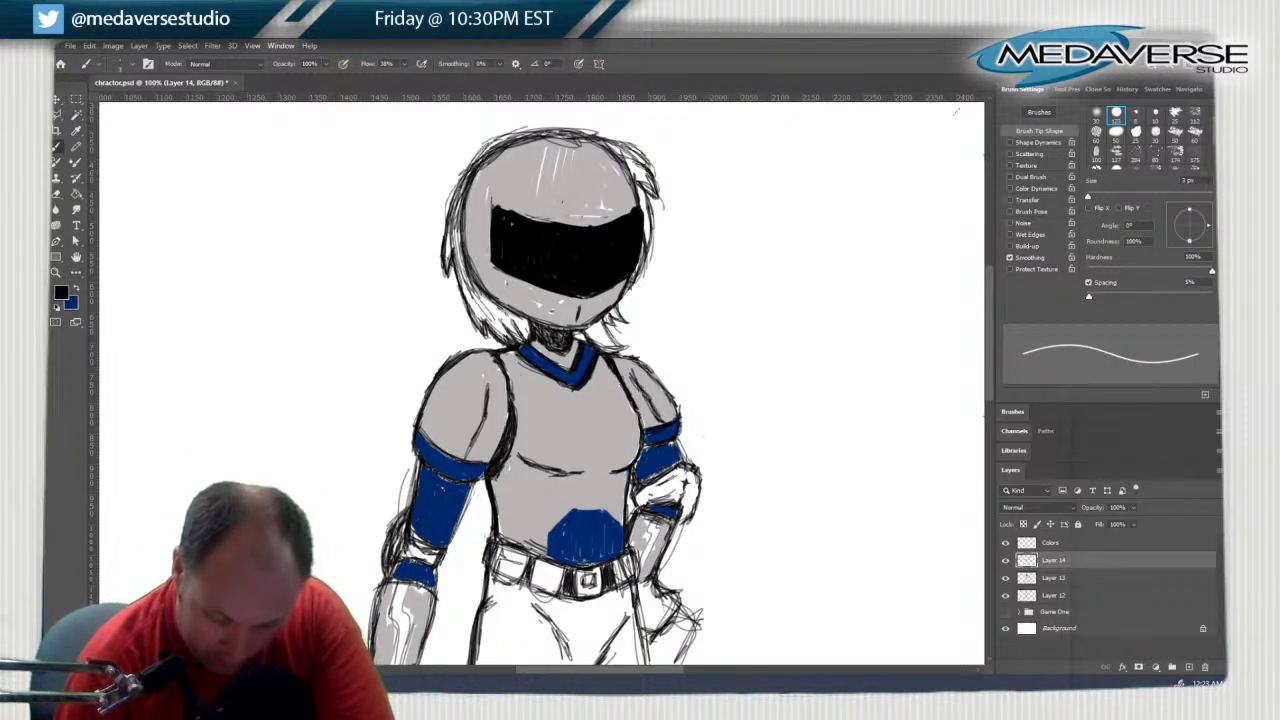
drag(549, 530, 622, 510)
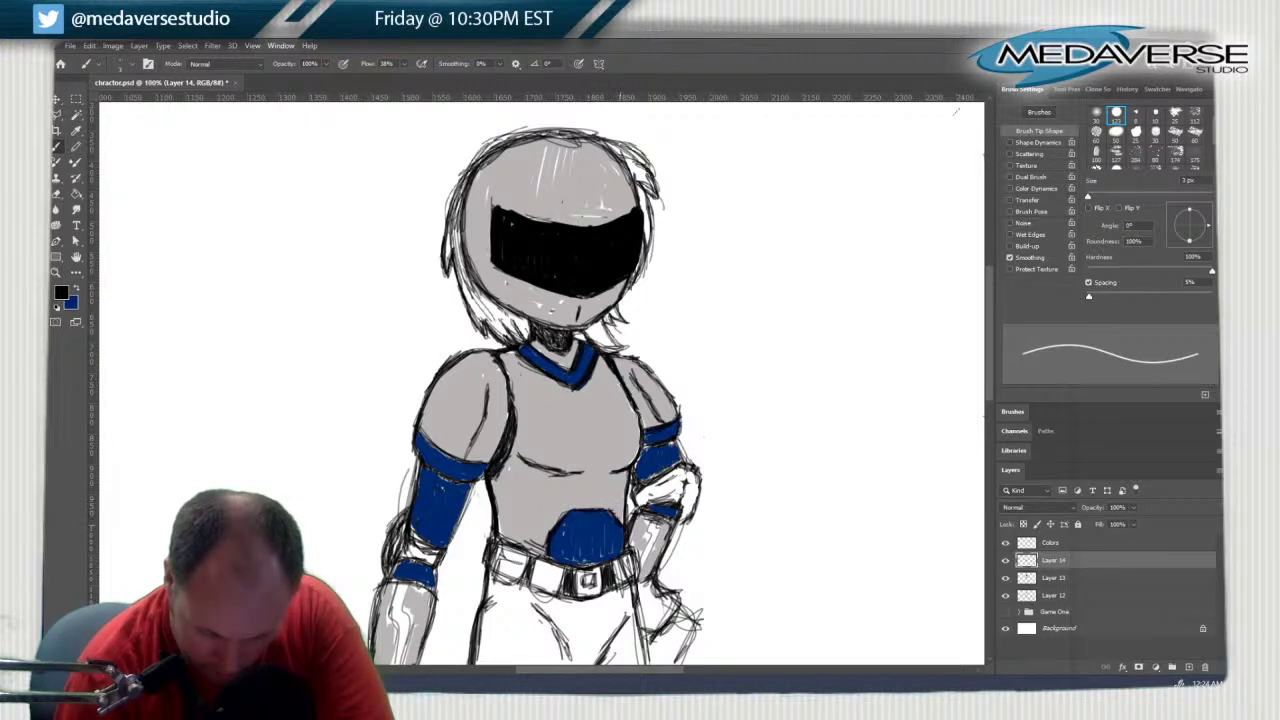
mouse_move(586, 568)
mouse_down()
mouse_move(606, 560)
mouse_move(593, 562)
mouse_up()
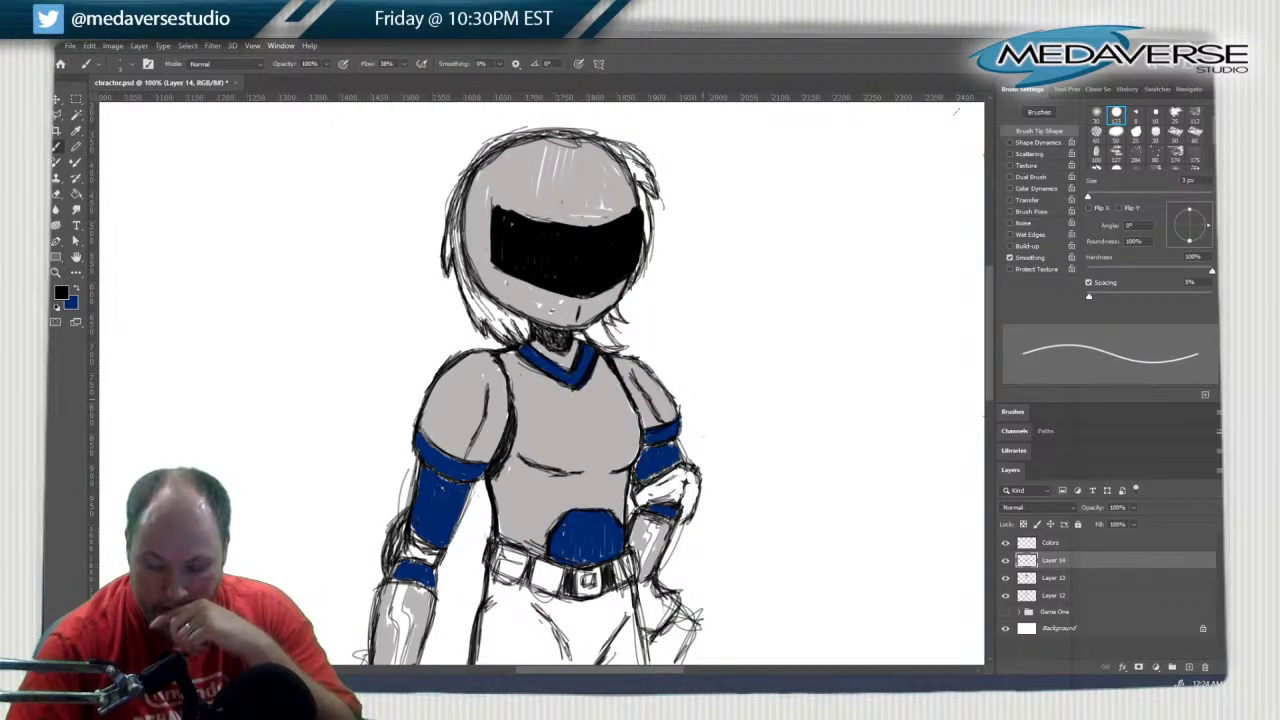
Hide Layer 13 and toggle Layer 14 off and on to compare the costume colors with the base sketch
click(1005, 560)
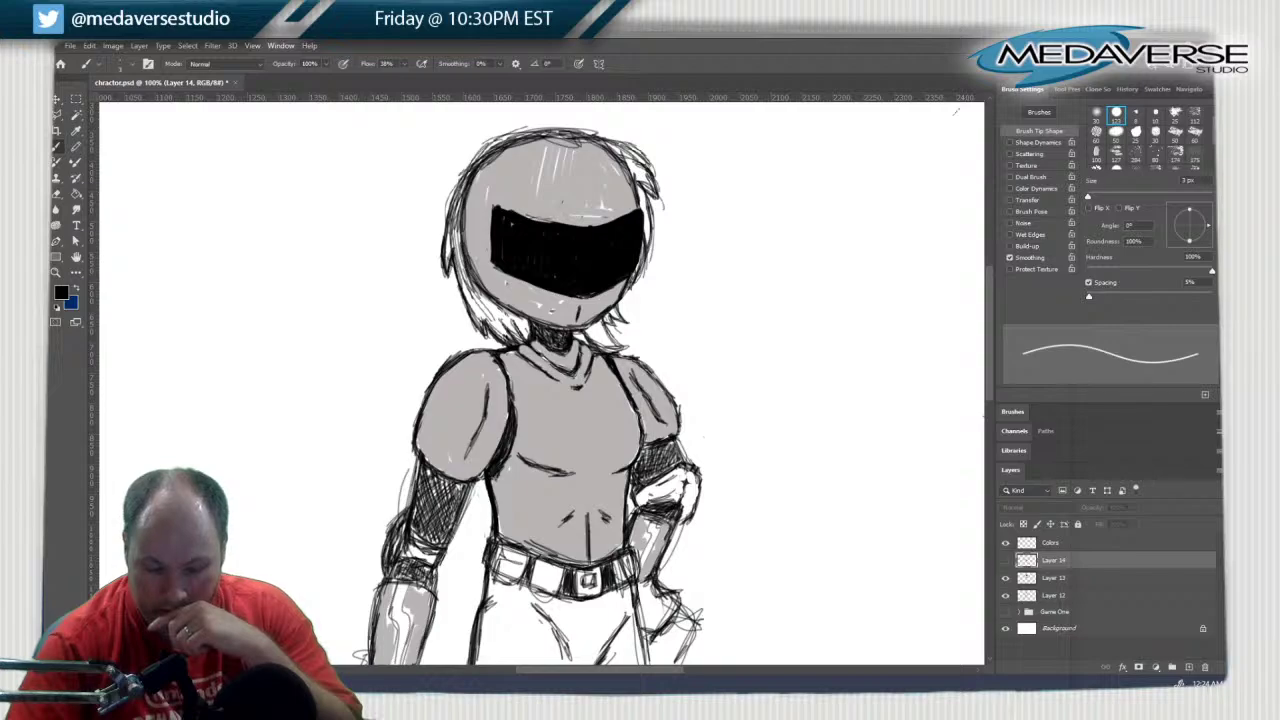
click(1005, 560)
click(1005, 578)
click(1005, 560)
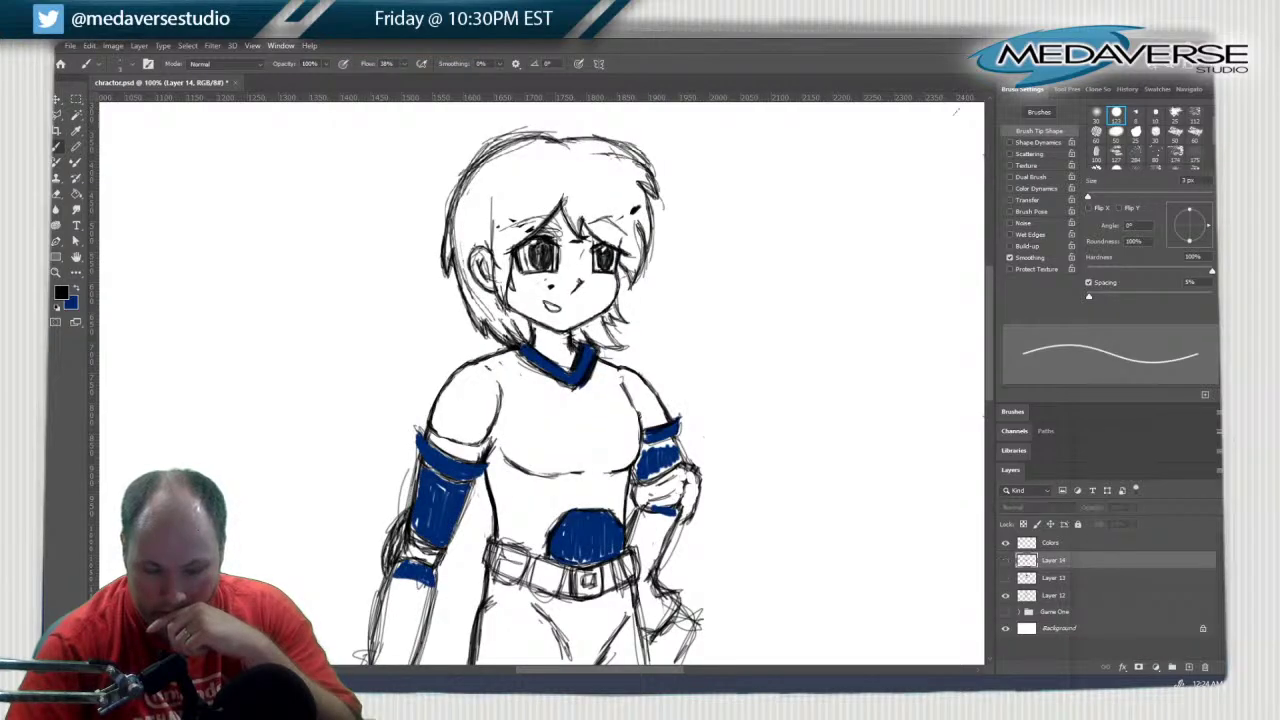
click(1005, 560)
click(1005, 560)
key(ctrl+comma)
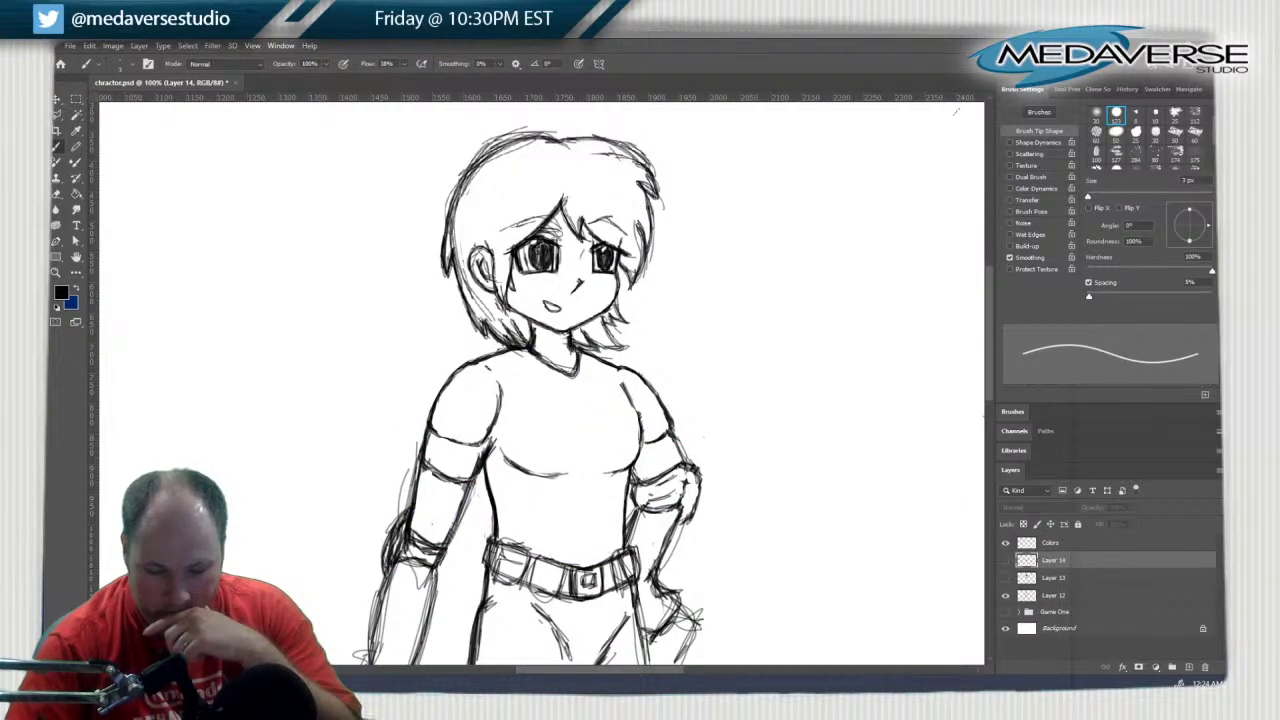
key(ctrl+comma)
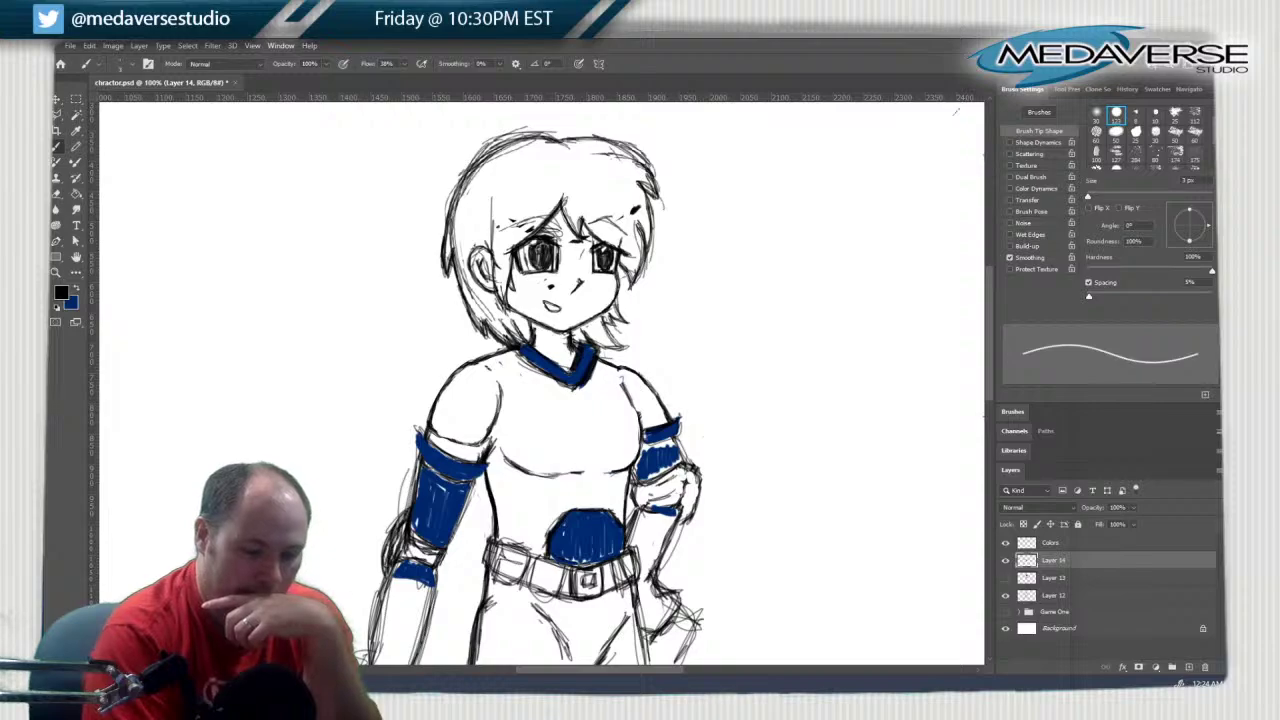
Erase the stray black marks around the forehead, hair and face on Layer 14 with a 26 px Hard Round eraser
key(e)
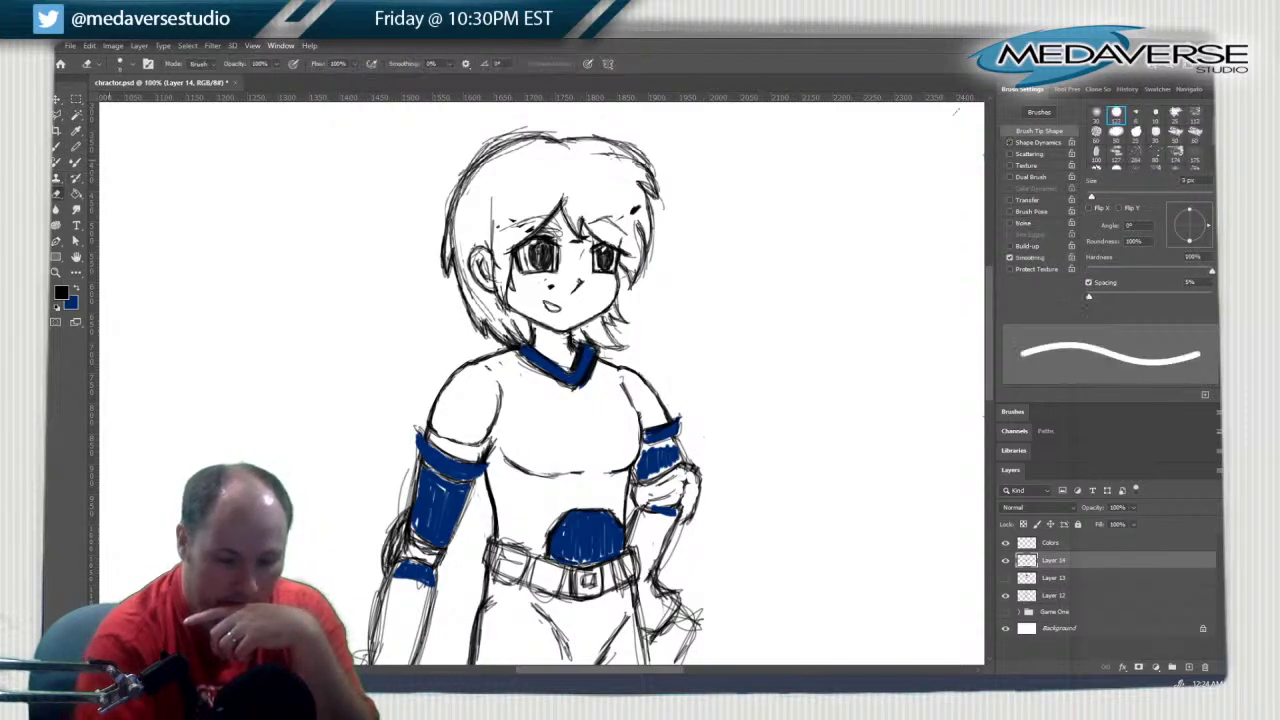
click(132, 64)
drag(112, 98, 122, 98)
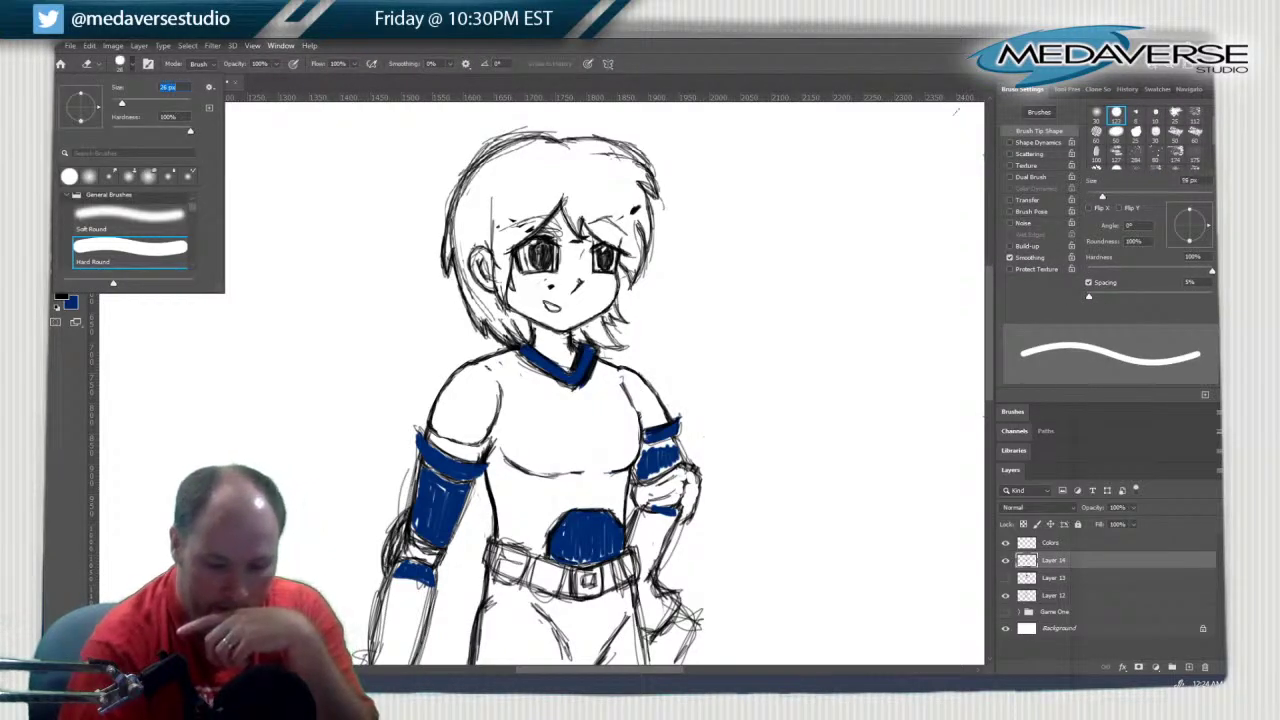
click(512, 223)
mouse_move(496, 236)
mouse_down()
mouse_move(584, 239)
mouse_move(638, 209)
mouse_up()
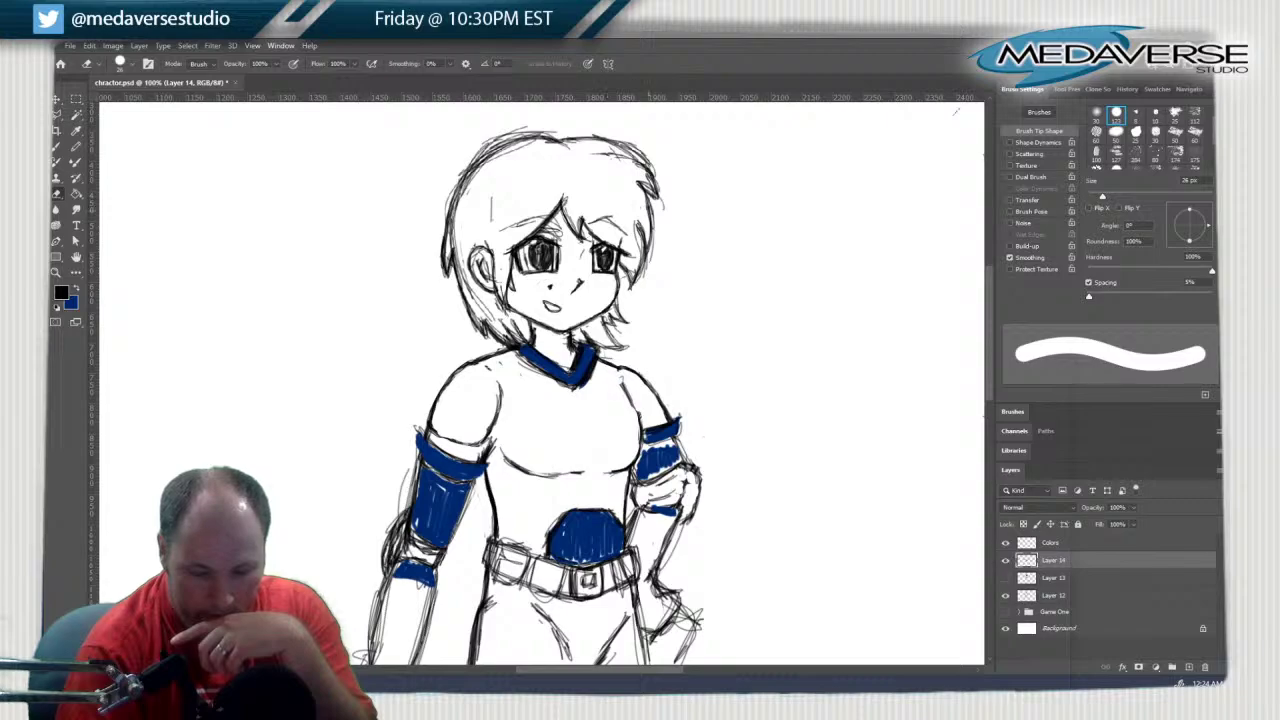
click(492, 210)
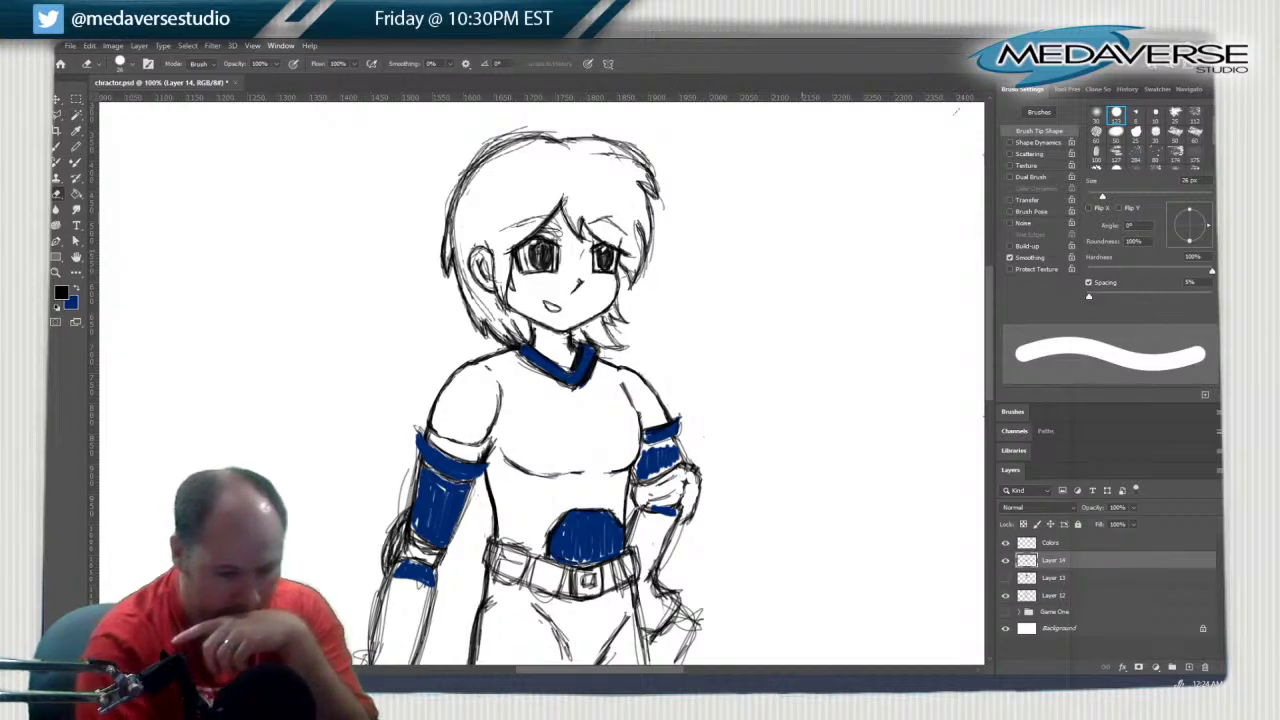
Show Layer 13 again and toggle Layers 14 and 13 off and on to check what each one contains
key(b)
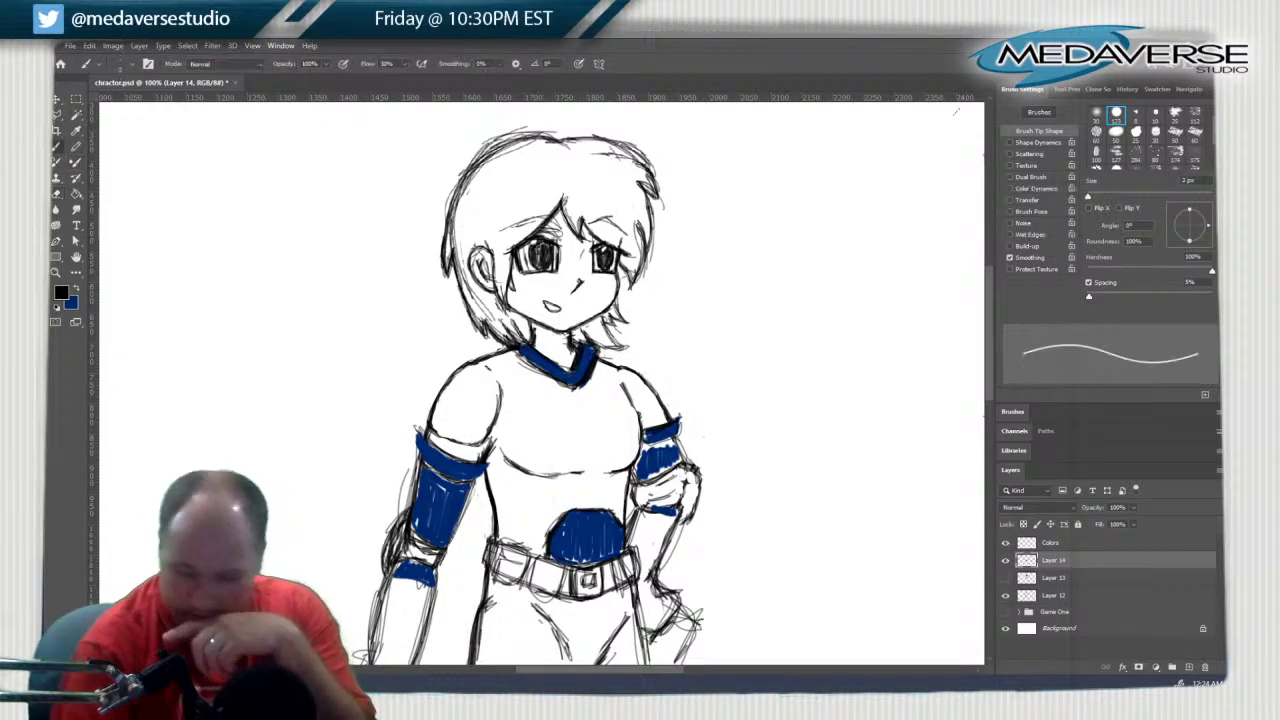
click(1005, 578)
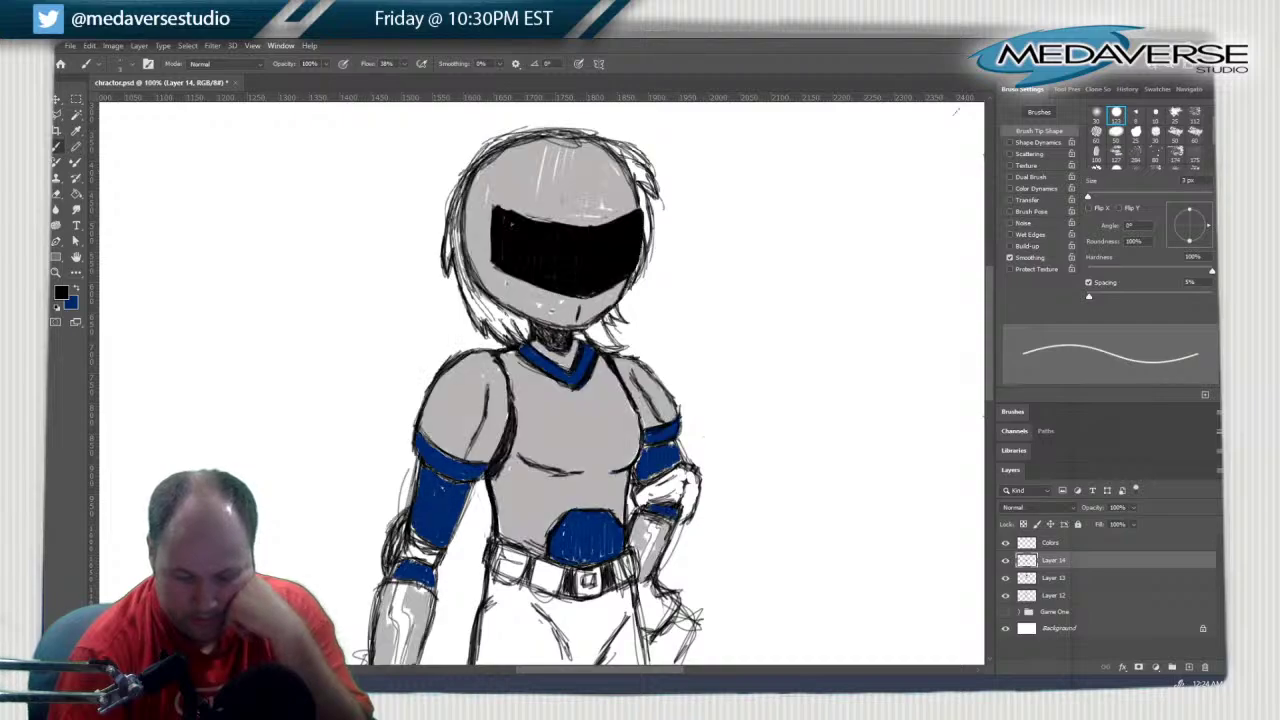
click(1005, 578)
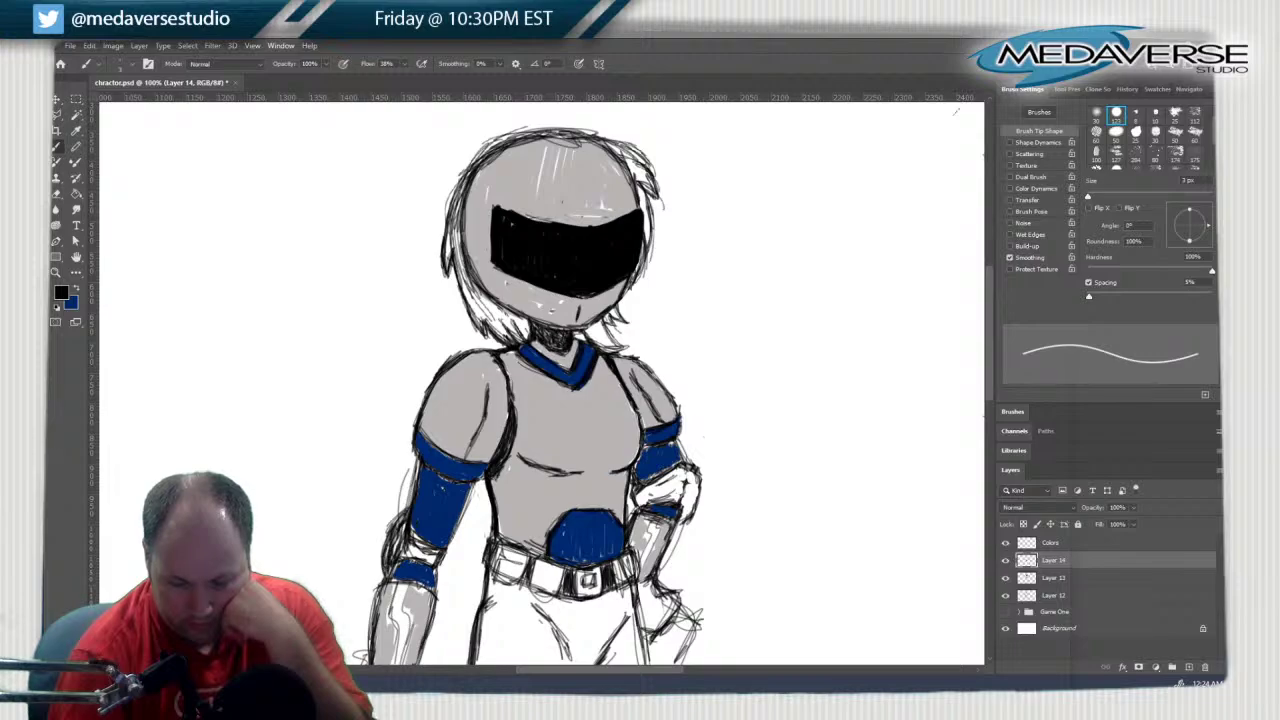
click(1005, 560)
click(1005, 560)
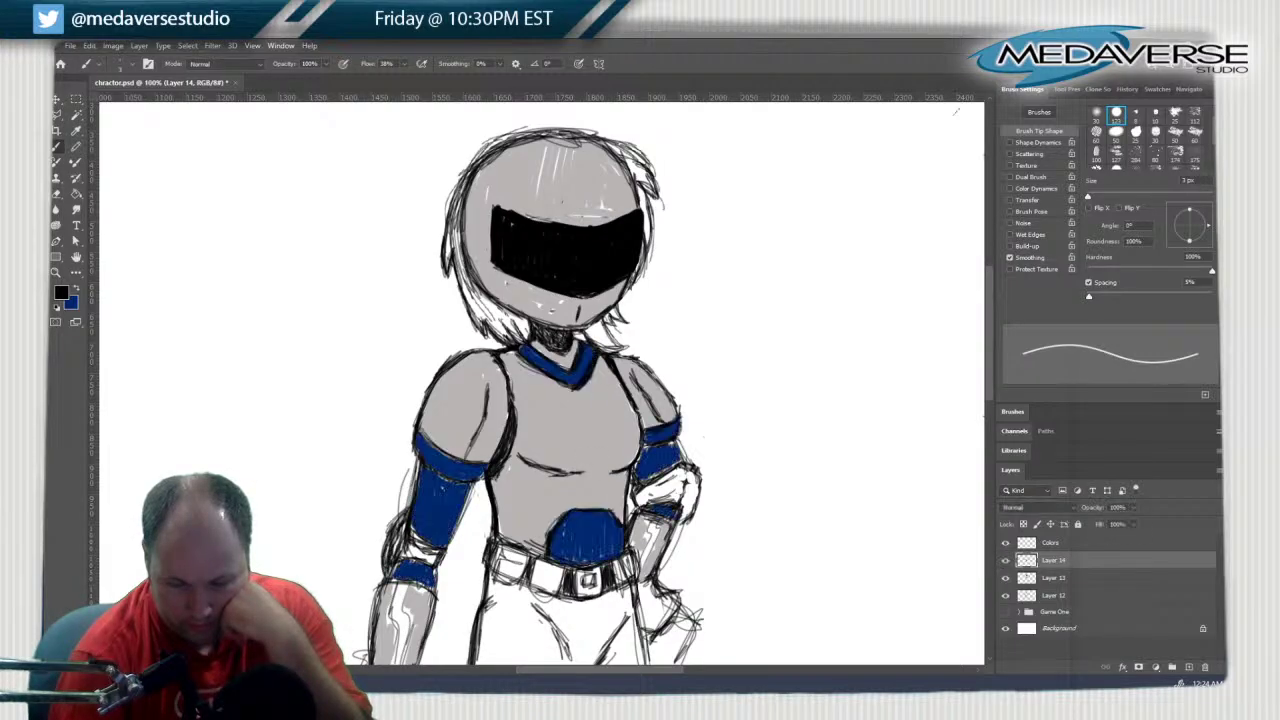
click(1005, 578)
click(1005, 578)
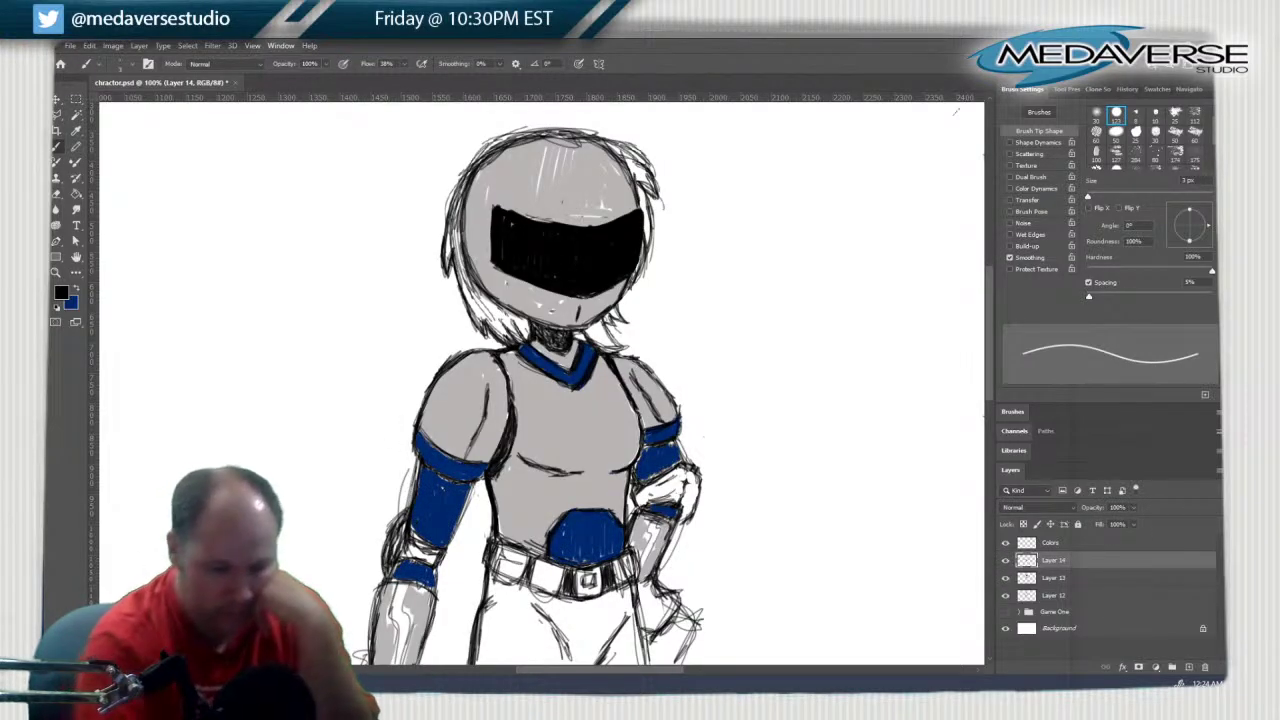
Select the helmet on Layer 13 with a Polygonal Lasso outline around the head and cut it from the layer
click(1054, 578)
key(l)
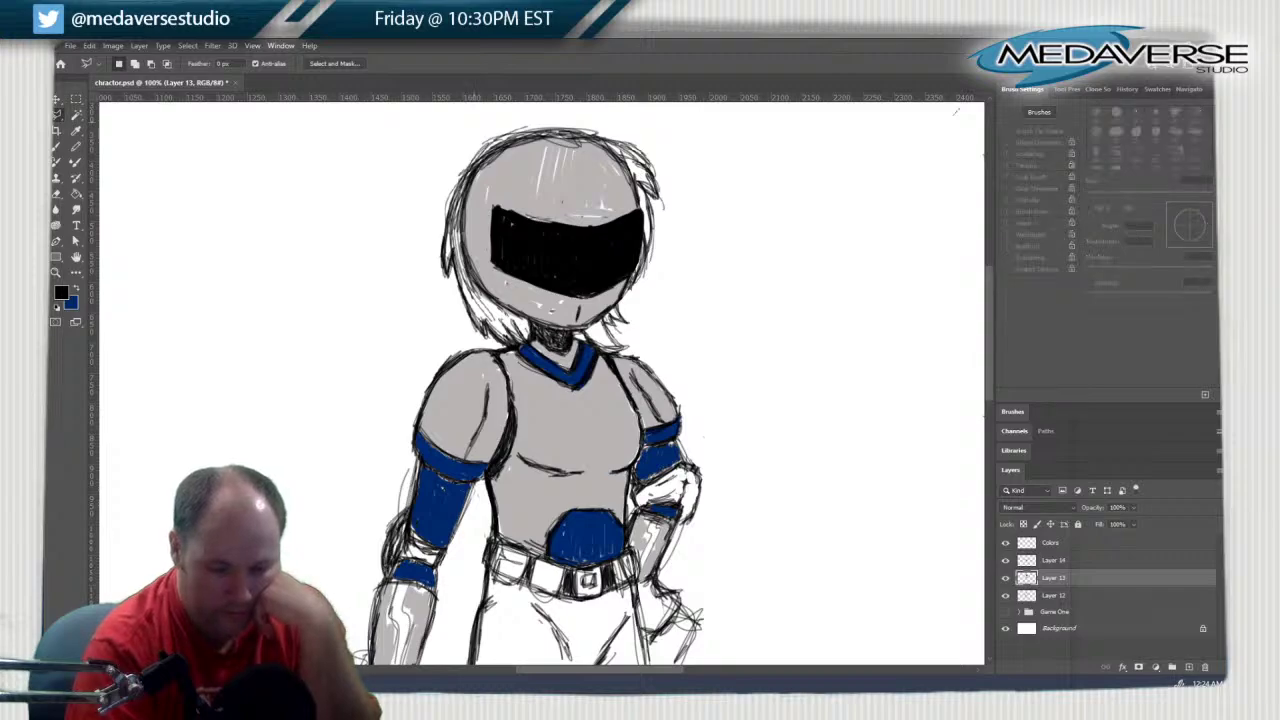
click(488, 123)
click(429, 225)
click(456, 292)
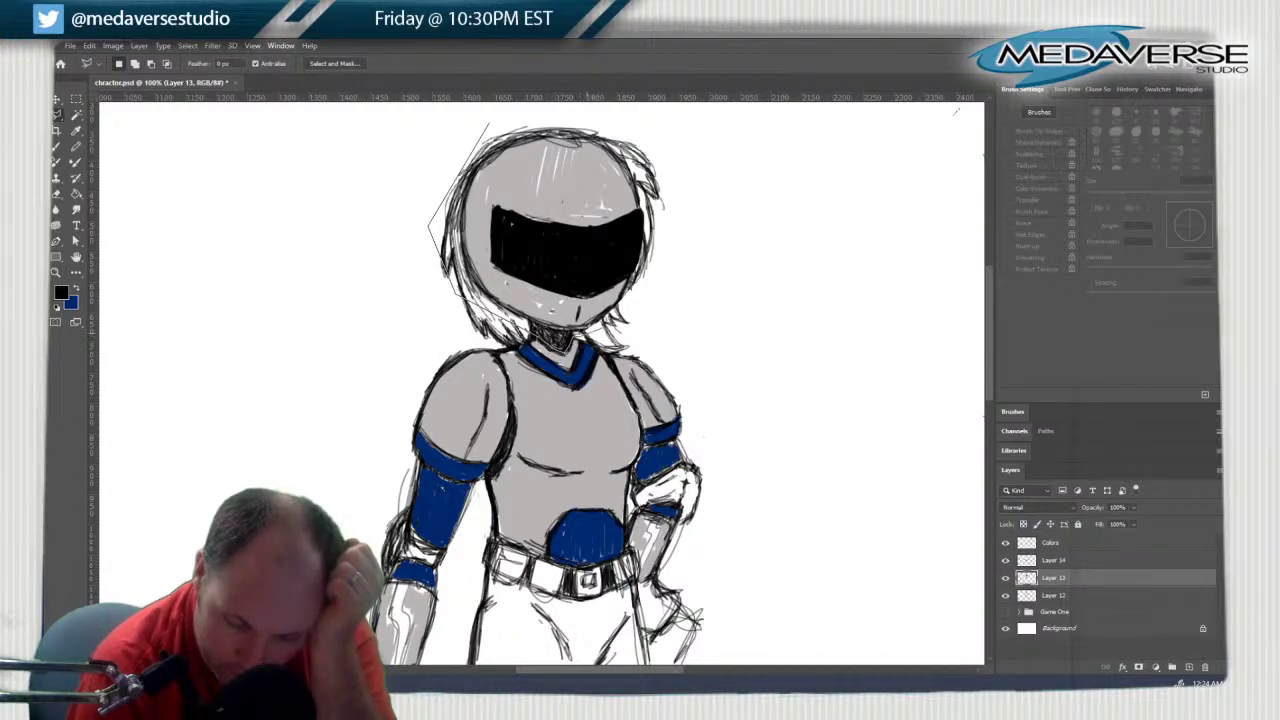
click(656, 280)
click(676, 182)
click(638, 111)
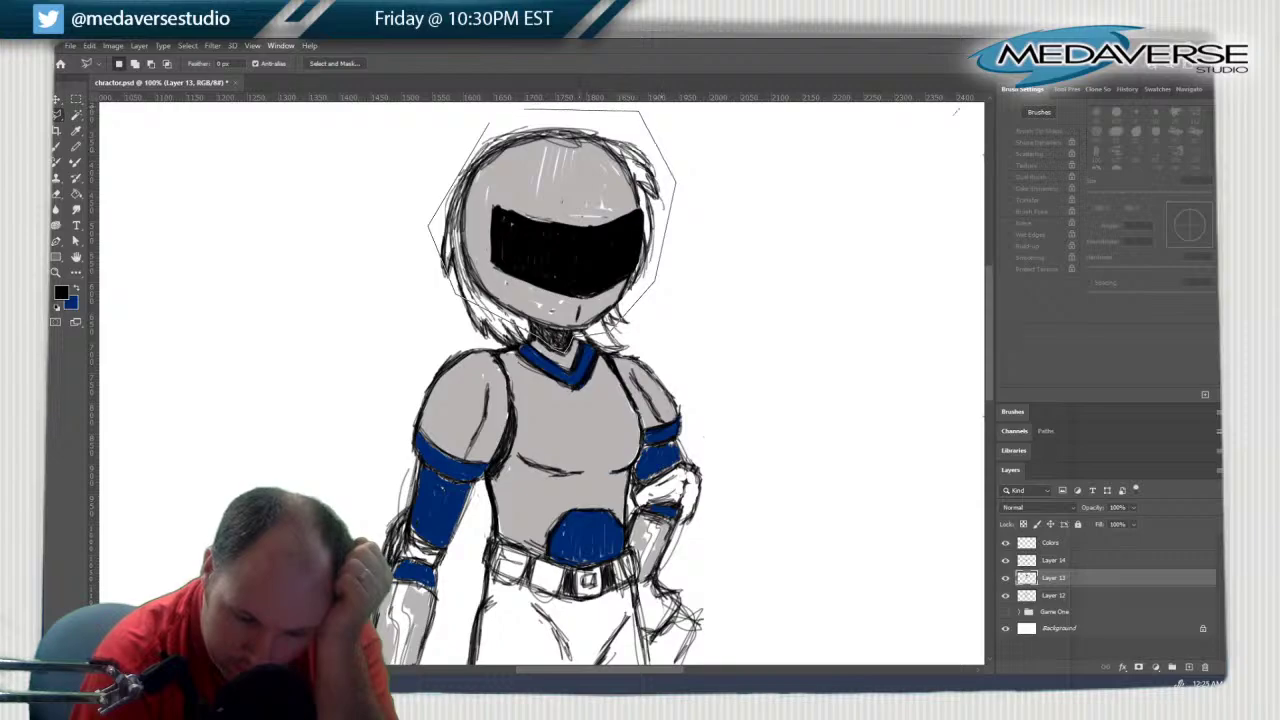
click(490, 117)
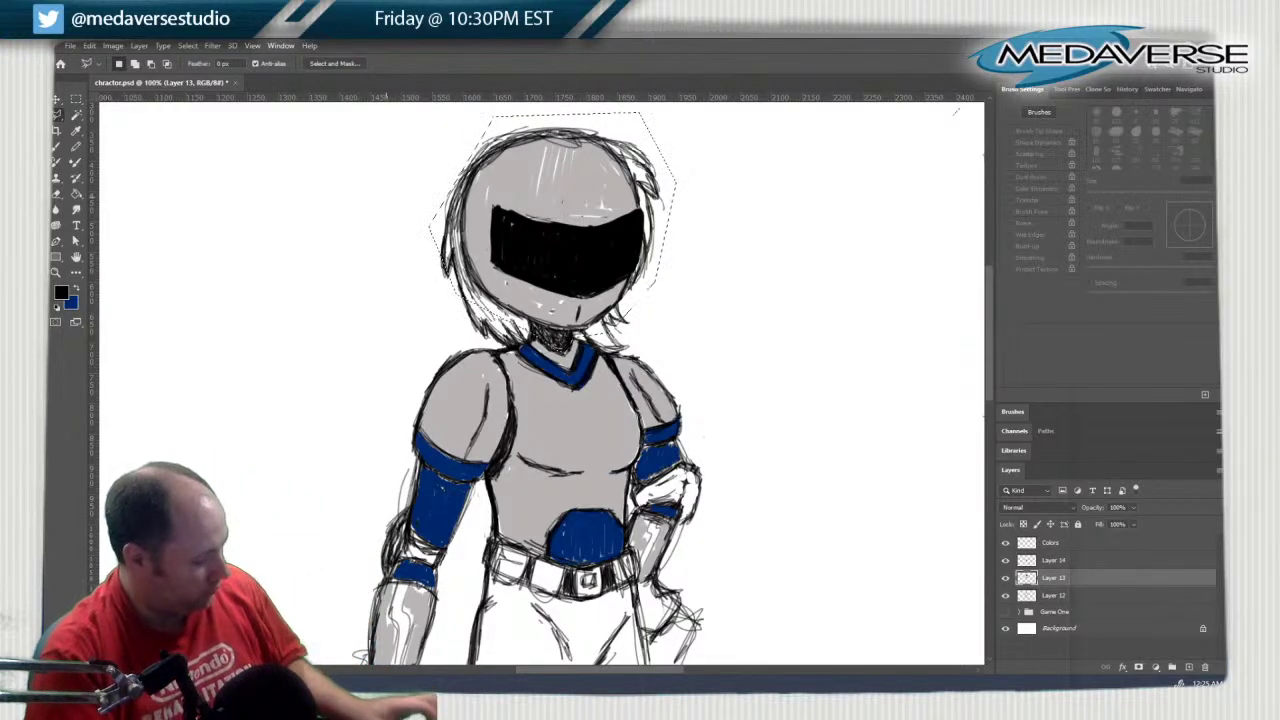
key(Delete)
key(ctrl+d)
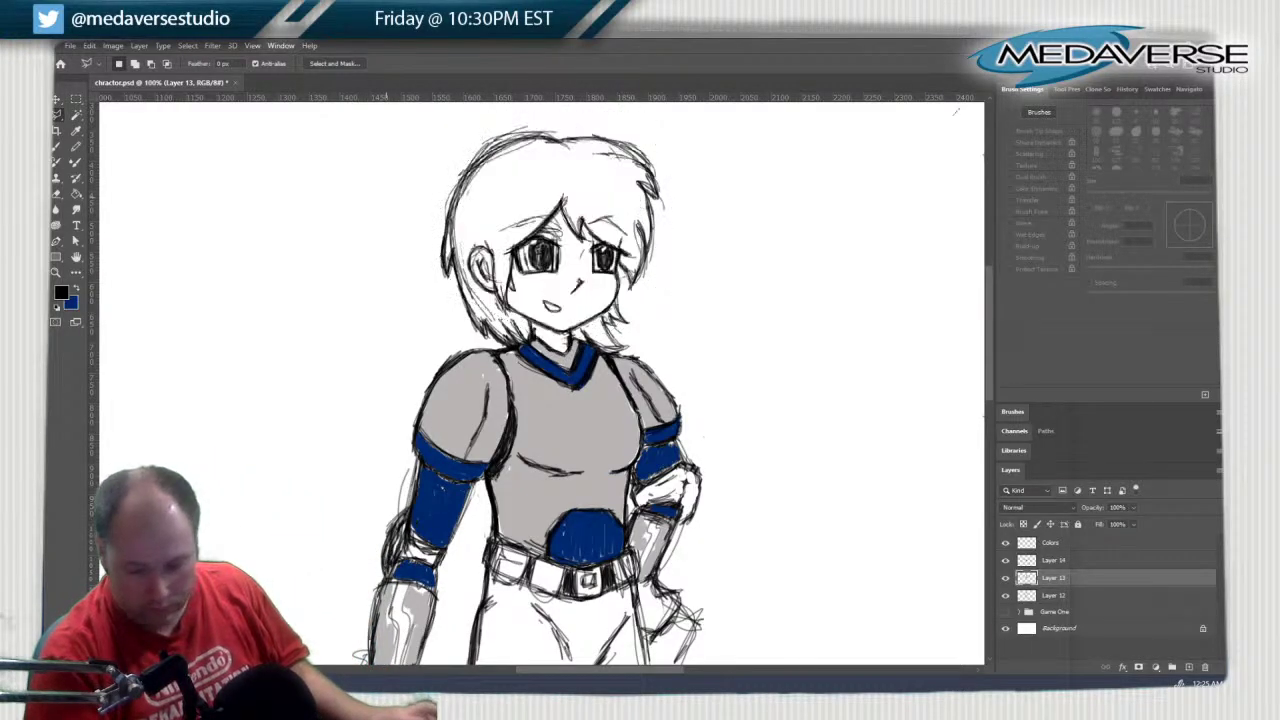
Paste the helmet onto its own layer and move it up over the character's head
key(ctrl+v)
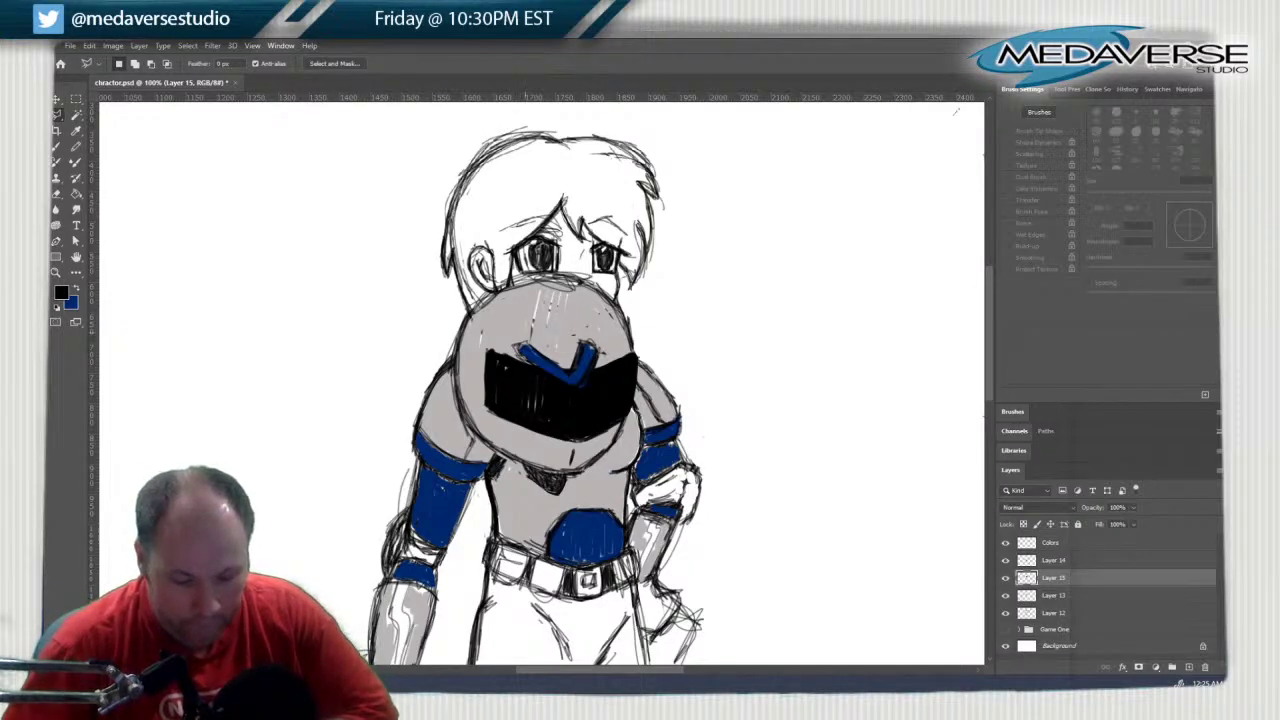
click(562, 208)
double_click(257, 151)
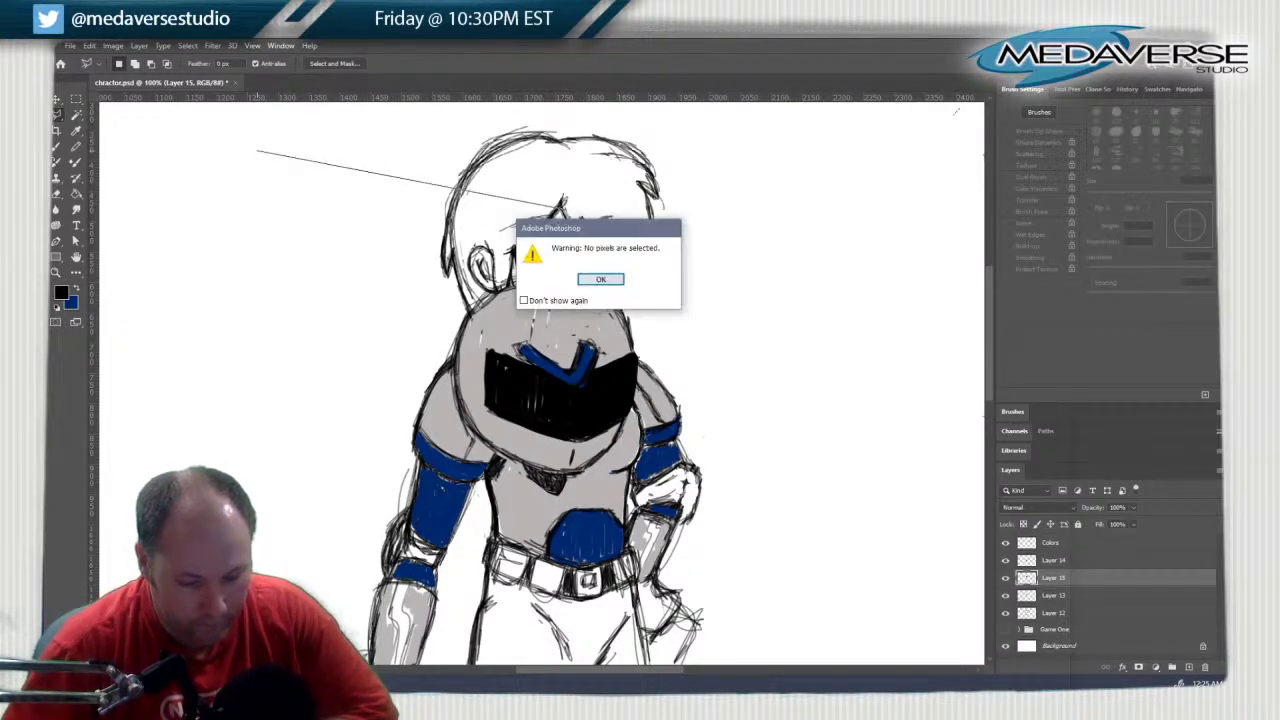
key(Return)
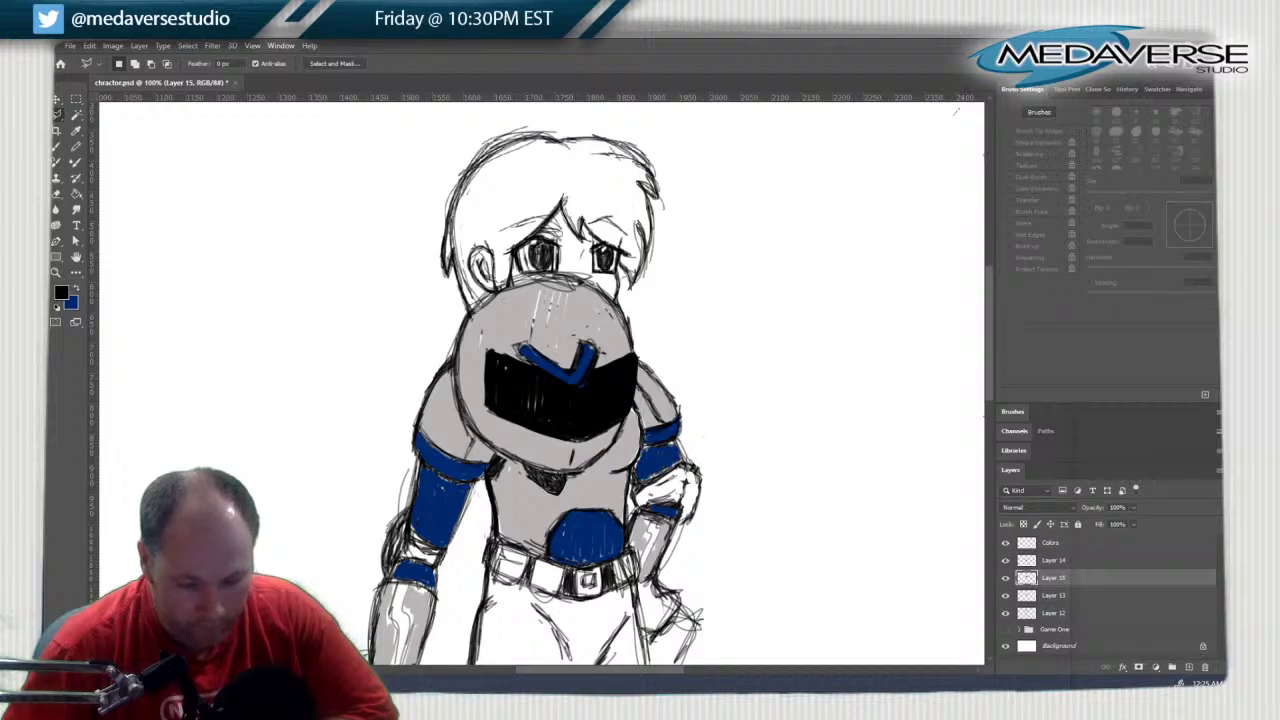
key(v)
mouse_move(557, 300)
mouse_down()
mouse_move(557, 108)
mouse_move(570, 171)
mouse_up()
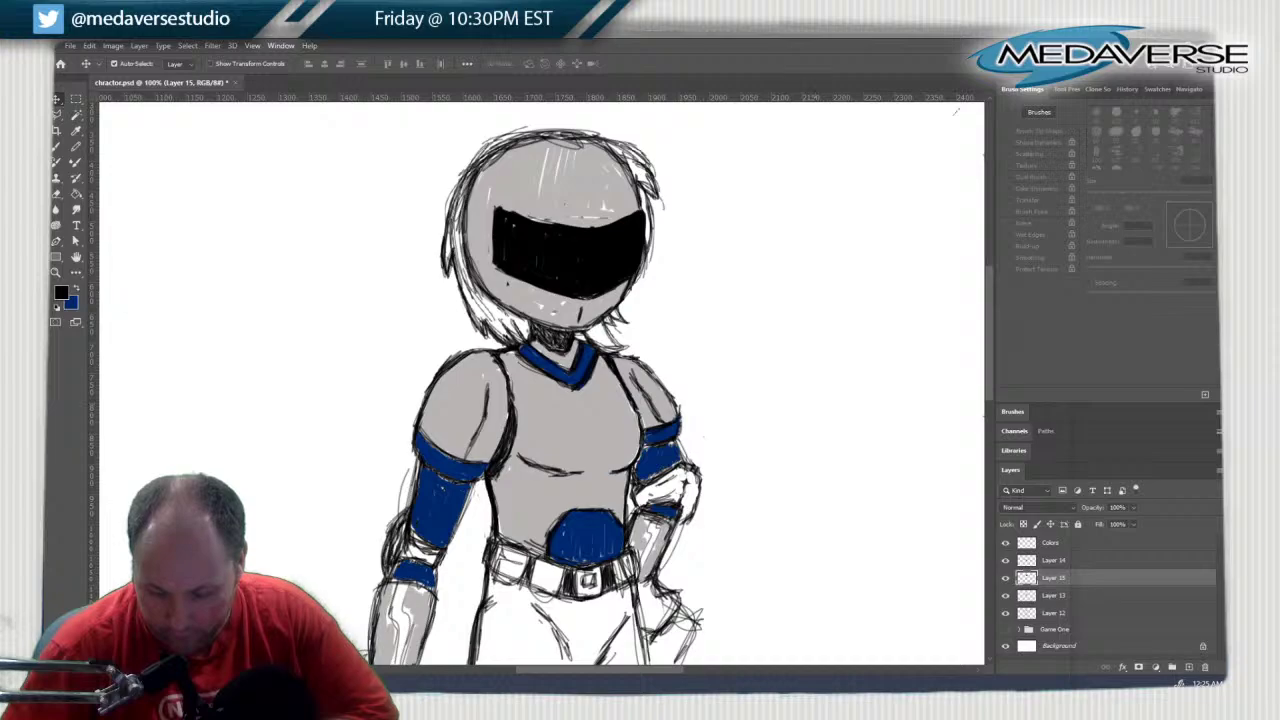
Hide the separate helmet layer and place it above Layer 14 in the layer order
click(1006, 578)
click(1006, 560)
click(1006, 560)
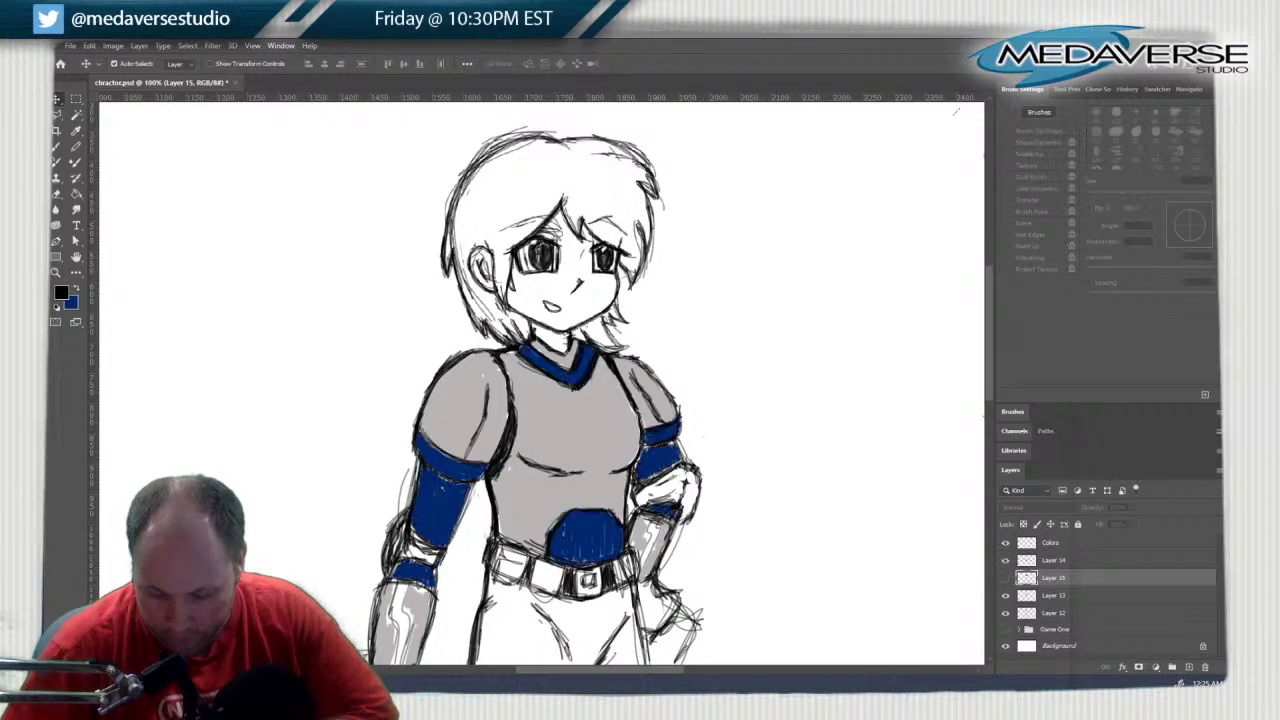
drag(1054, 578, 1050, 552)
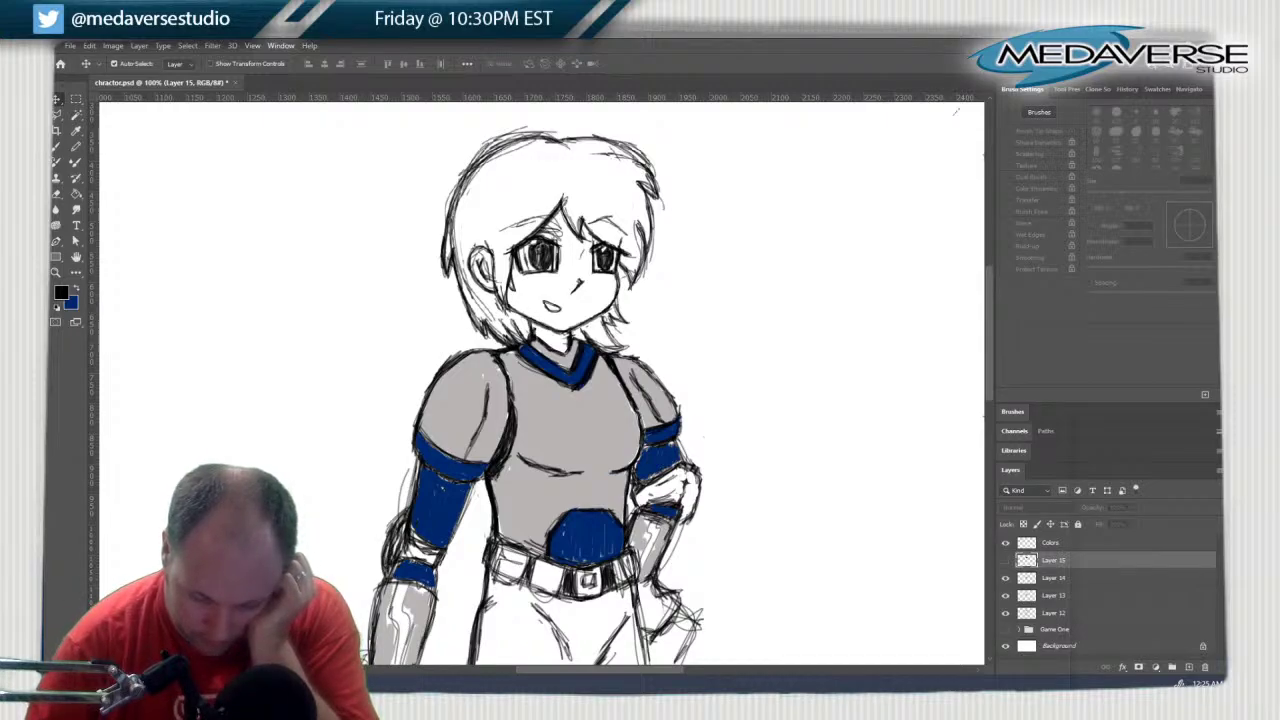
Toggle Layers 14 and 13 off and on to check which parts of the costume each layer holds
click(1006, 578)
click(1006, 578)
click(1054, 578)
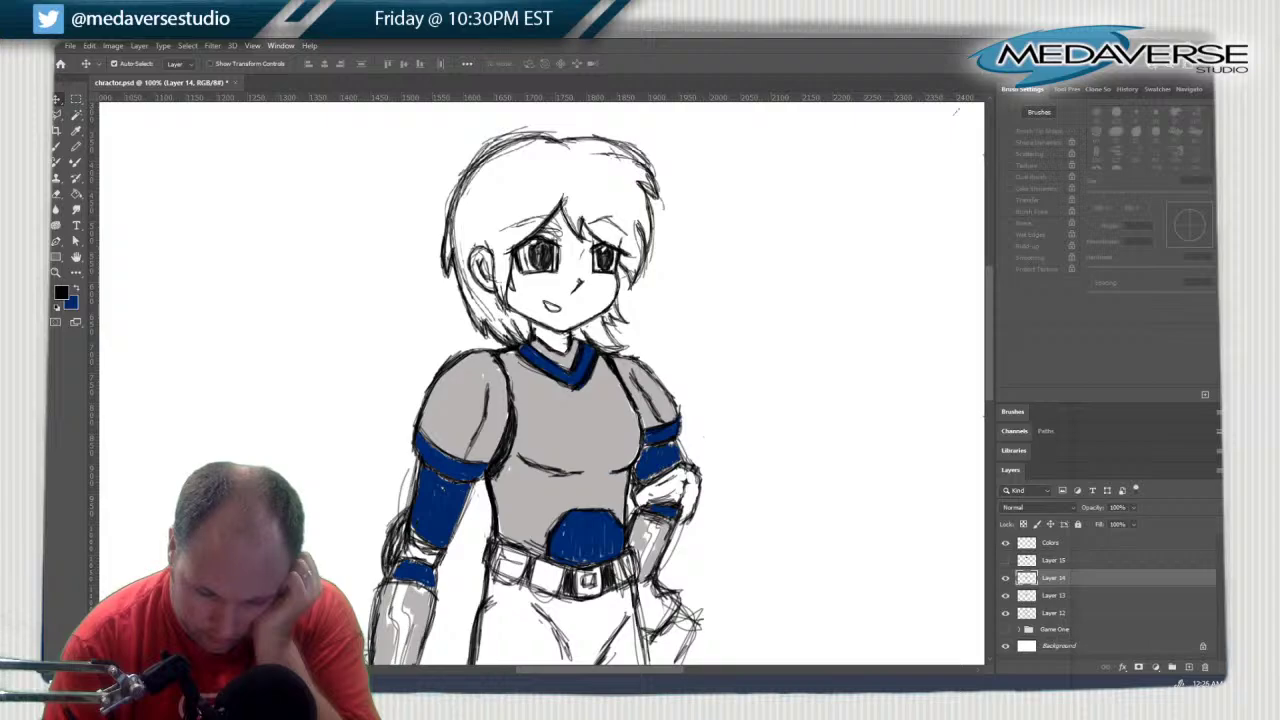
drag(955, 112, 955, 283)
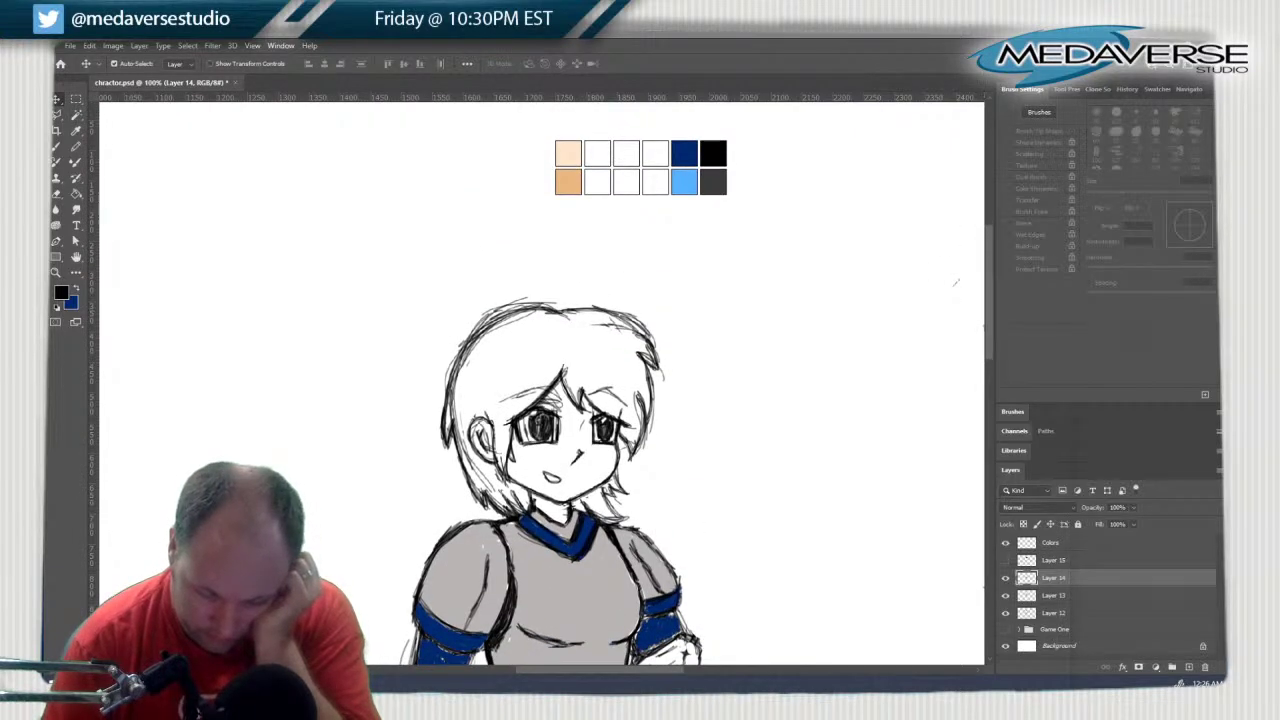
click(1006, 578)
click(1006, 578)
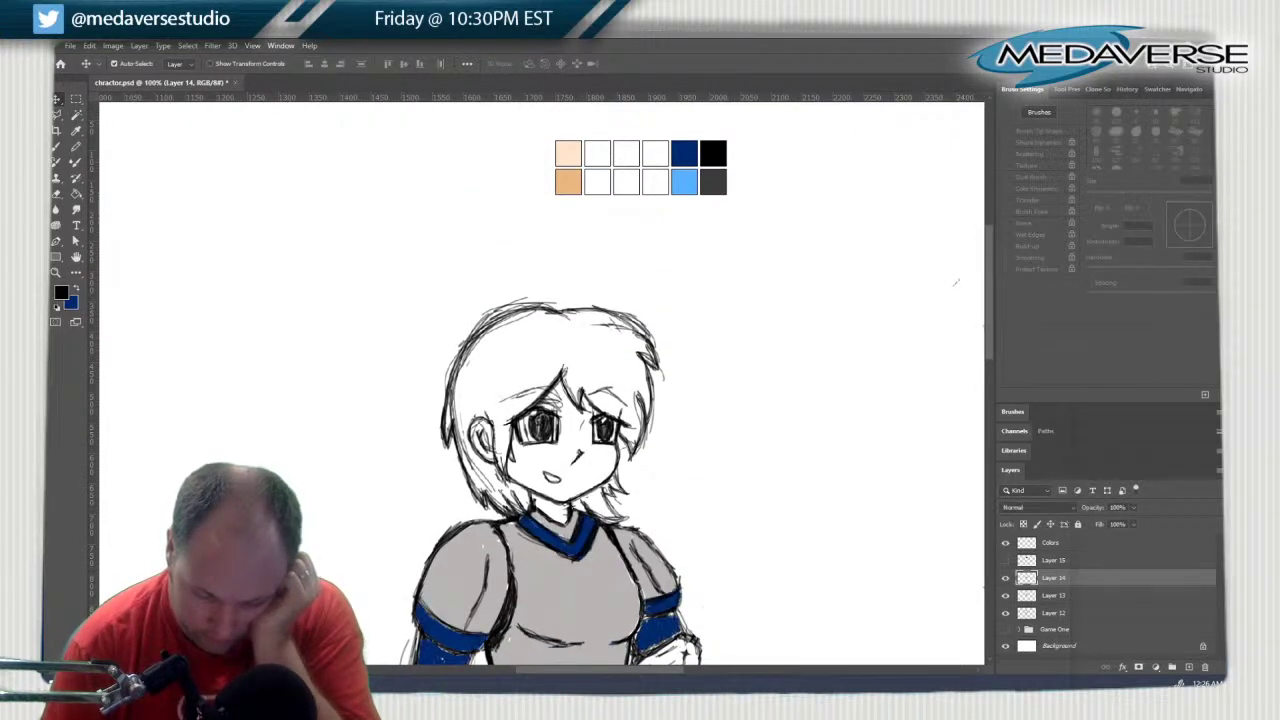
key(ctrl+comma)
key(ctrl+comma)
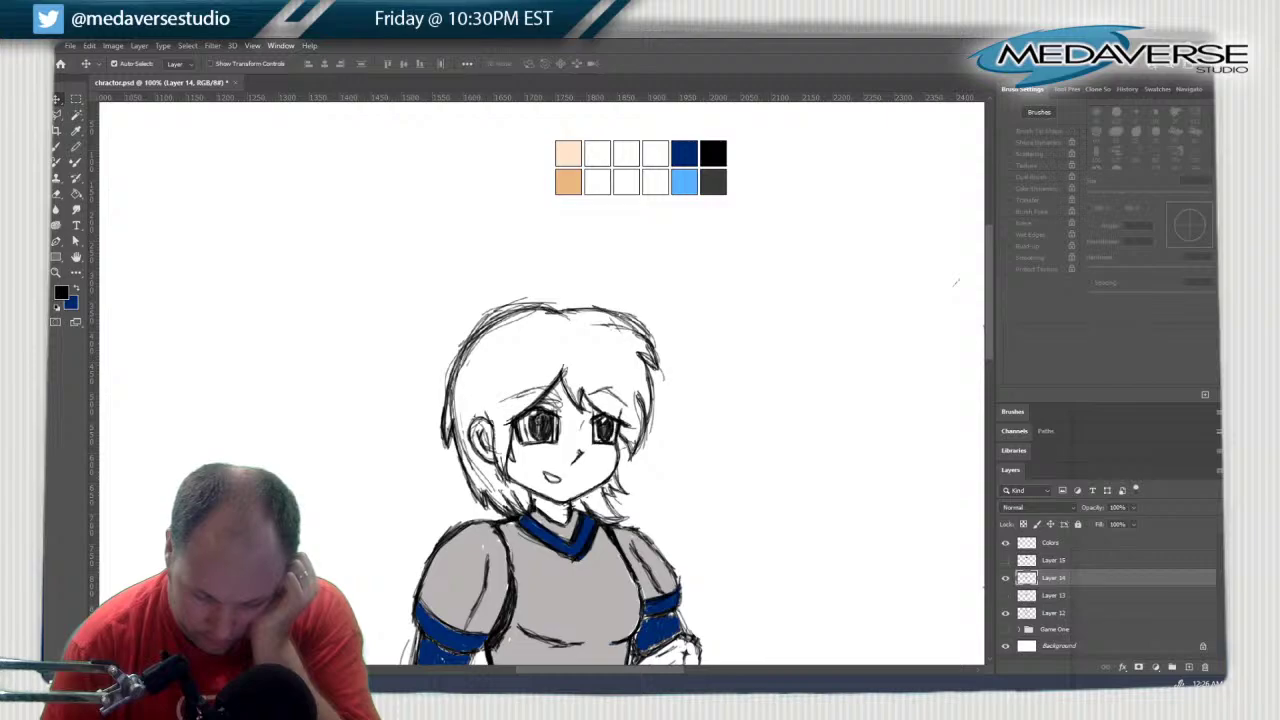
key(ctrl+comma)
key(ctrl+comma)
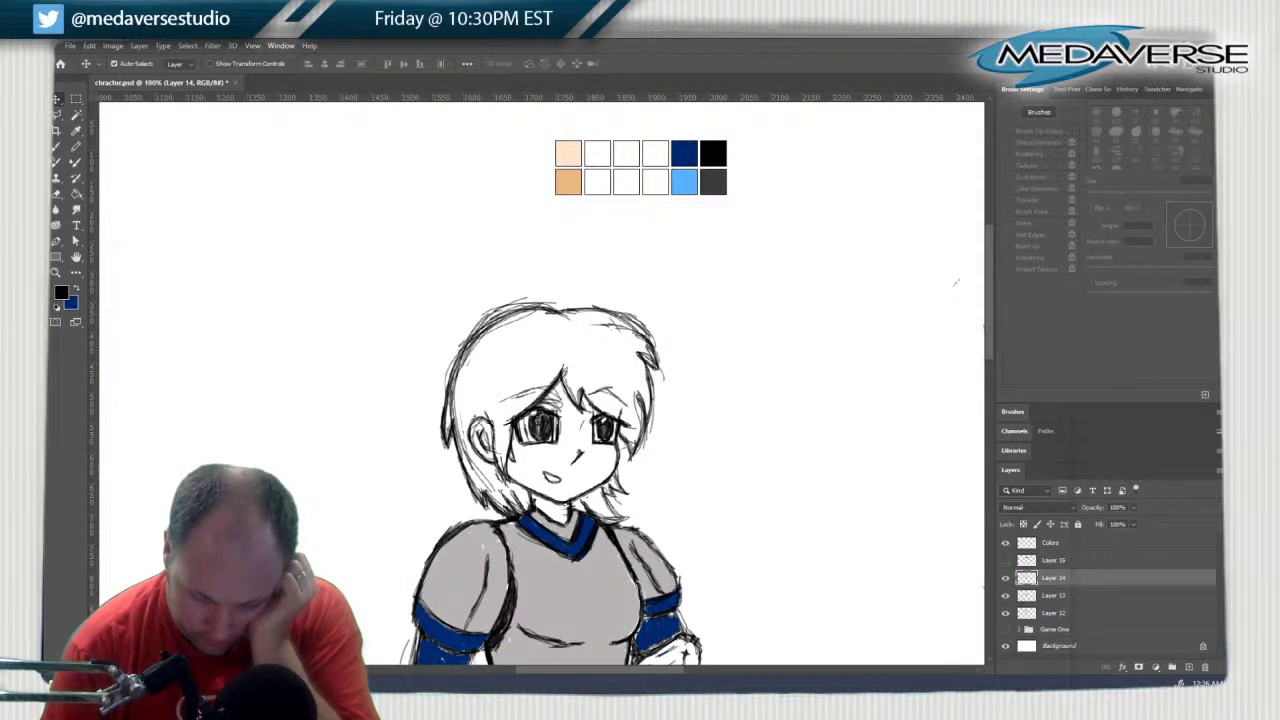
key(ctrl+comma)
key(ctrl+comma)
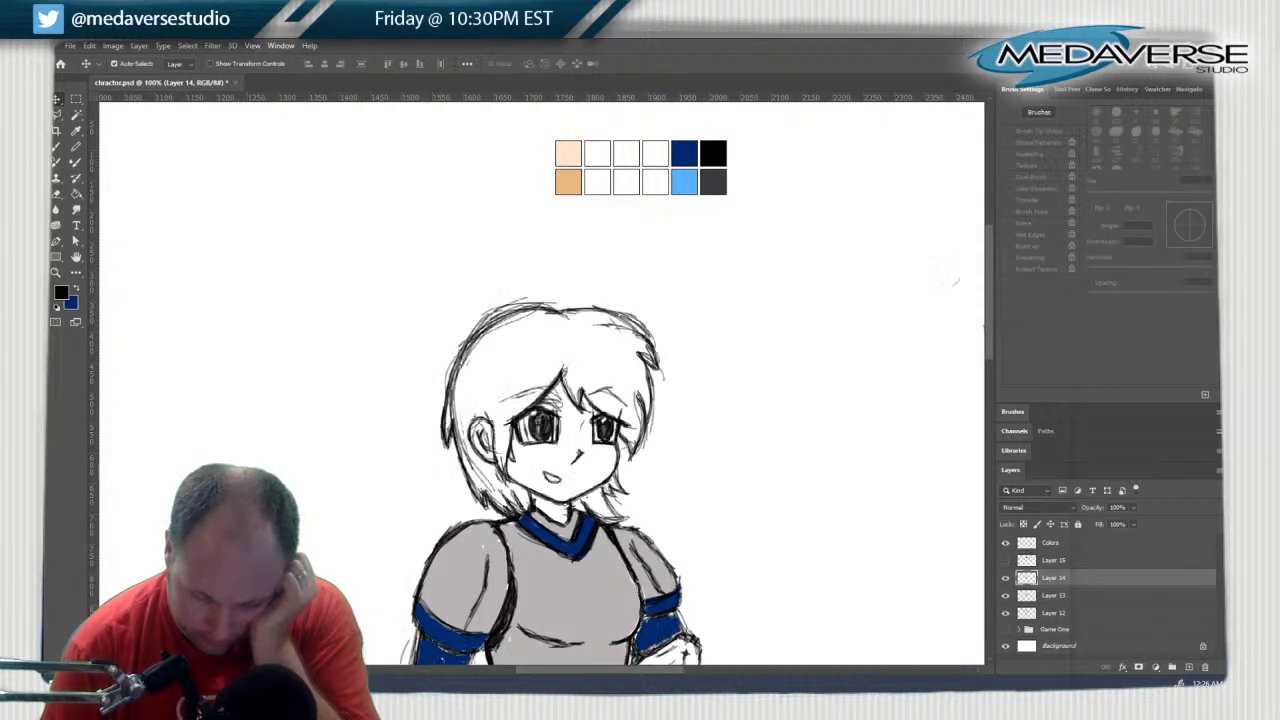
Create a new layer and place it directly beneath Layer 12
key(alt+bracketleft)
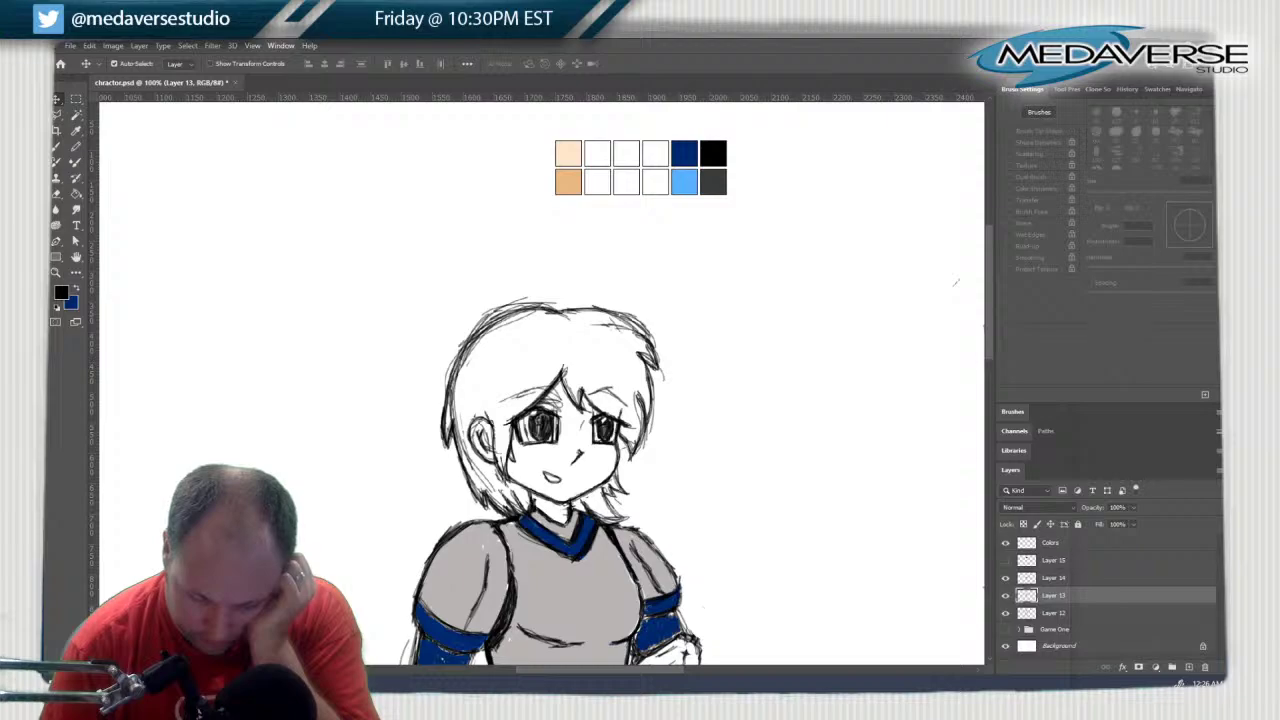
key(alt+bracketleft)
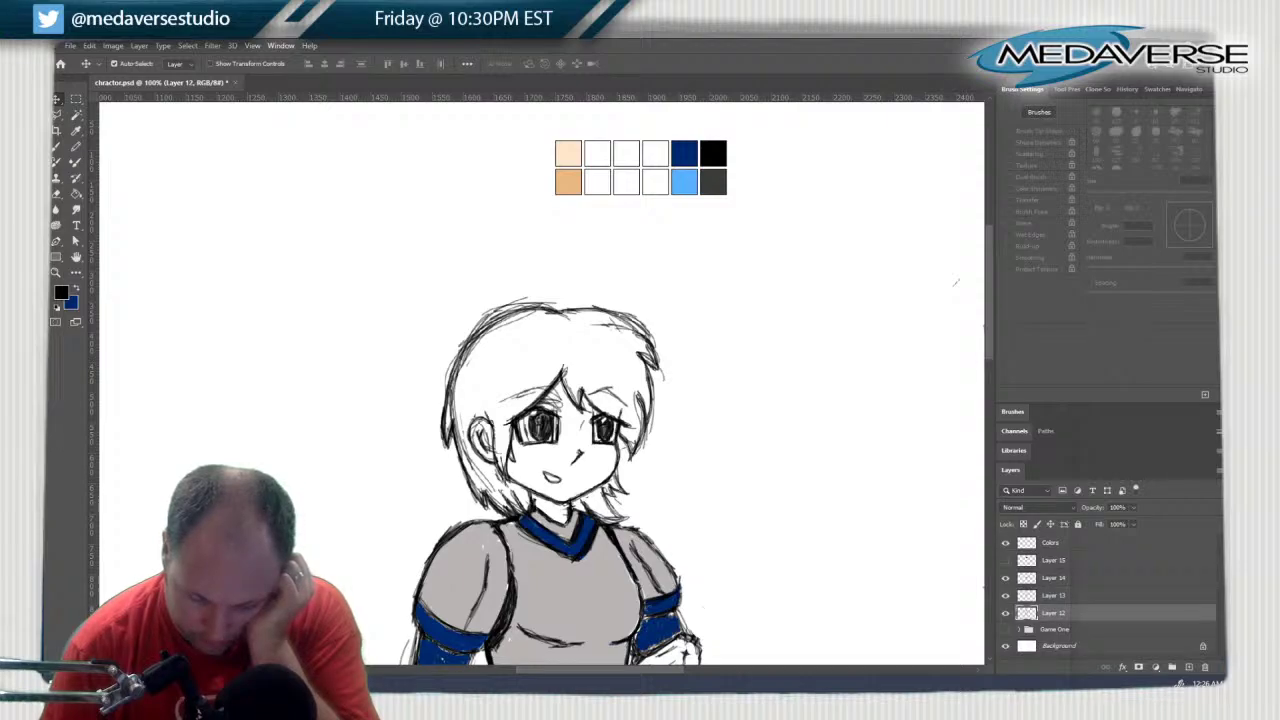
key(ctrl+shift+alt+n)
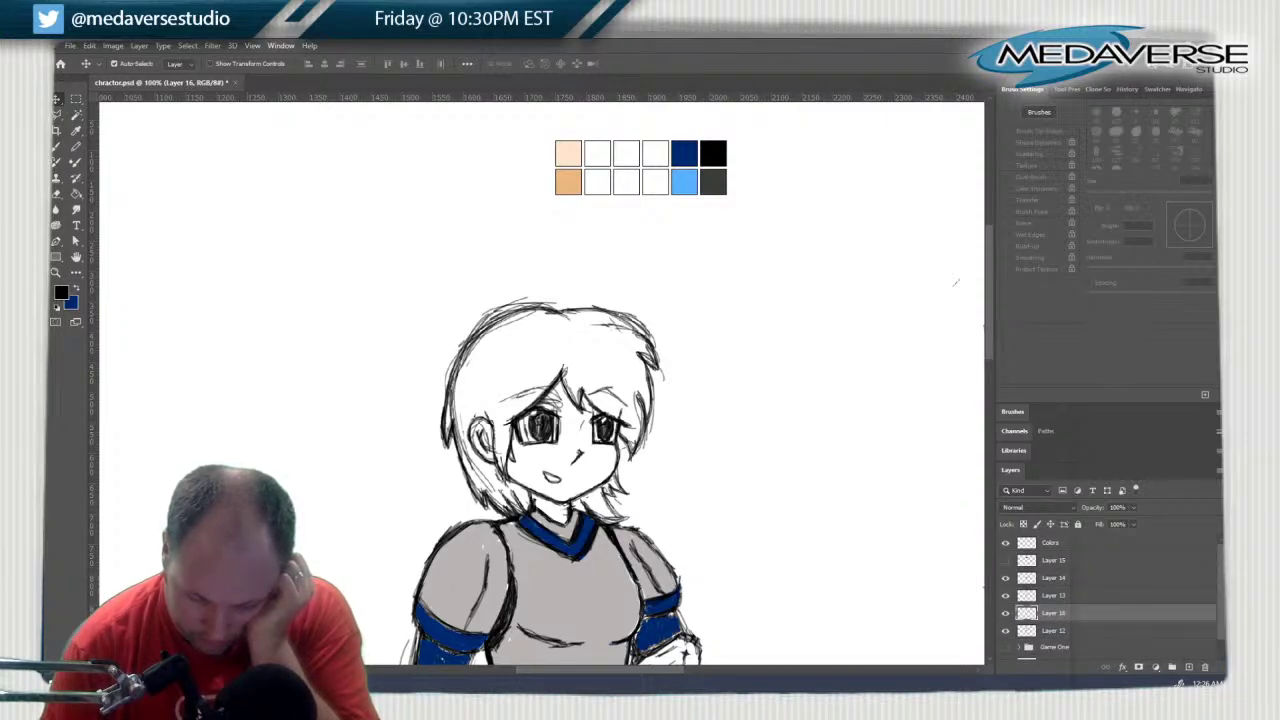
key(ctrl+bracketleft)
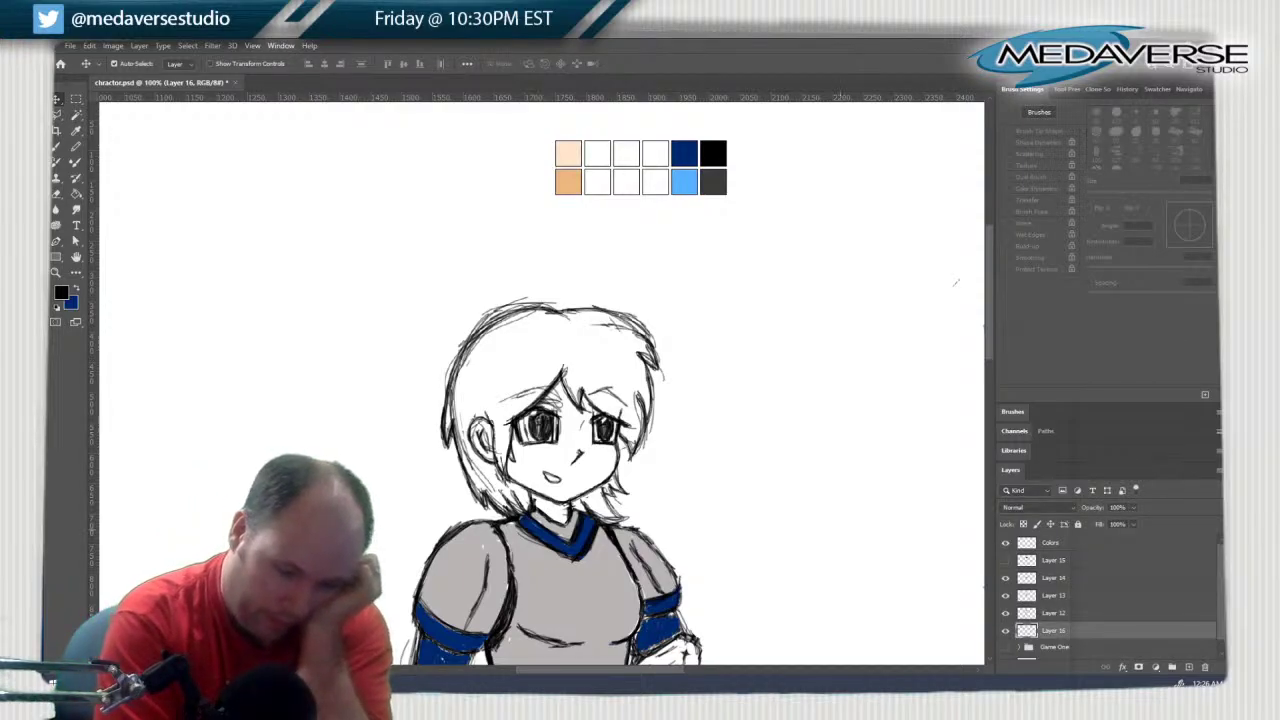
Paint the character's face and ear on Layer 16 with the light skin swatch, using a 17 px hard round brush
key(b)
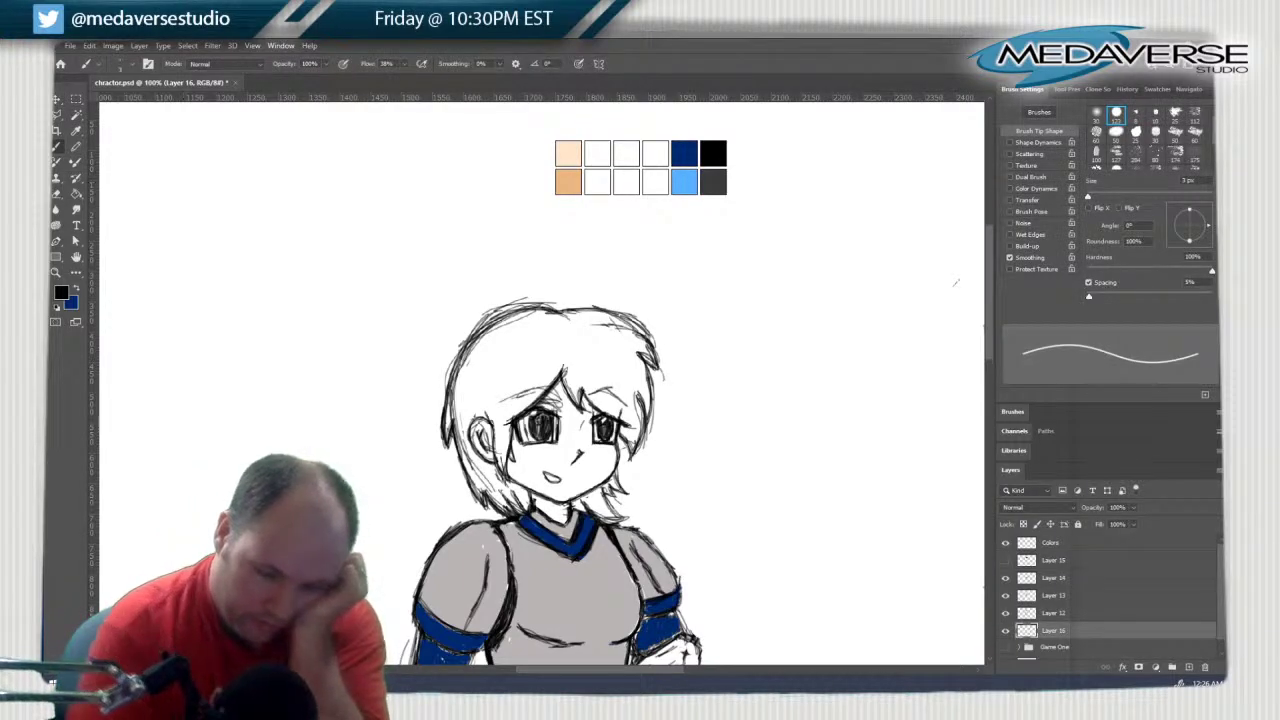
key(i)
click(568, 155)
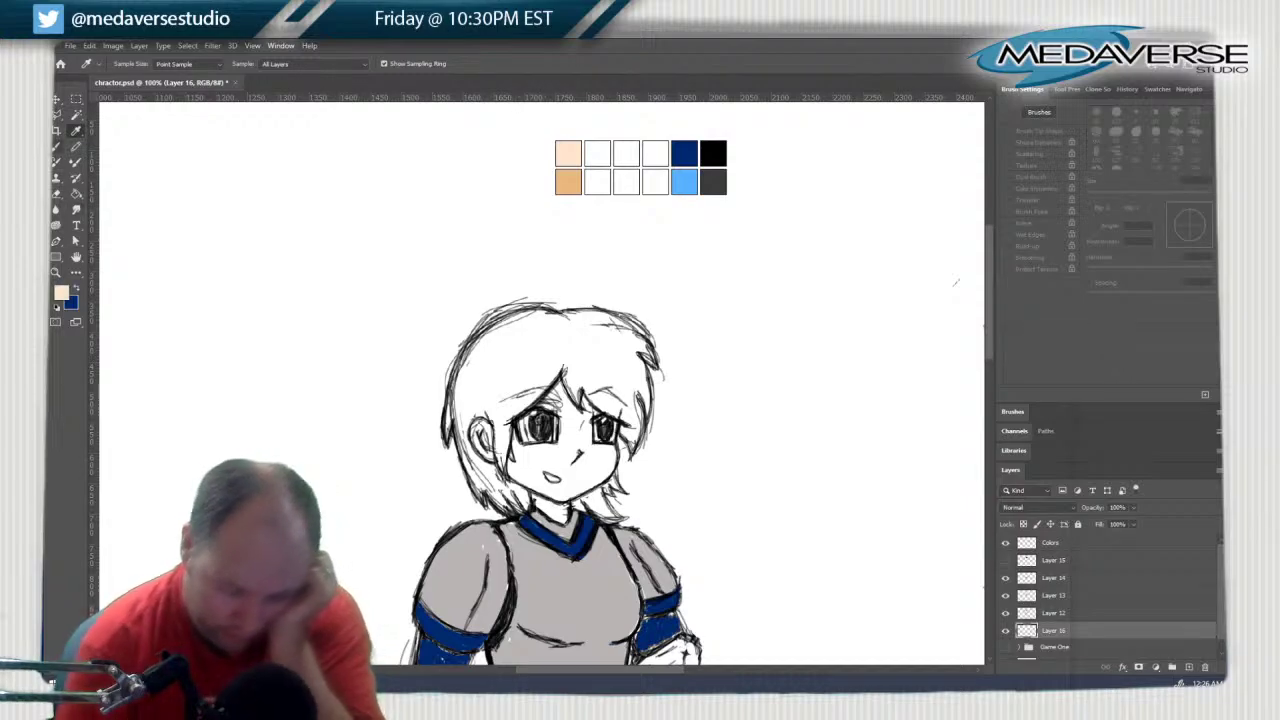
key(b)
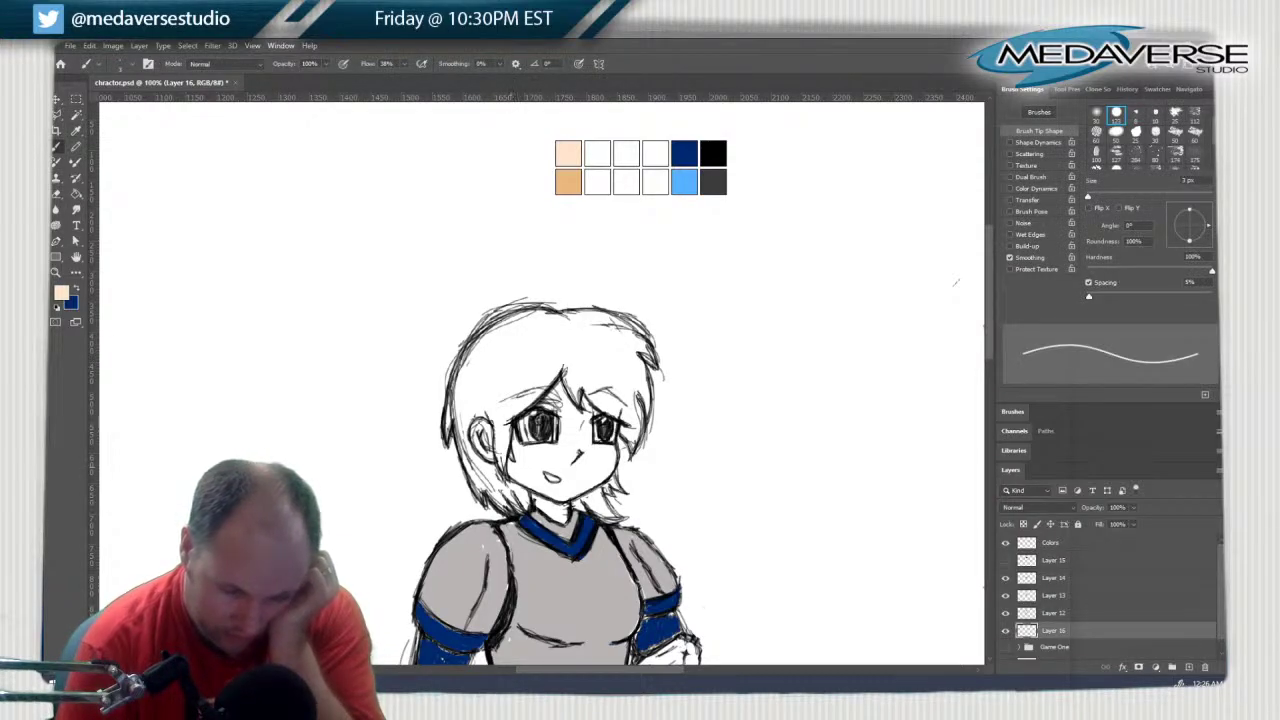
click(132, 64)
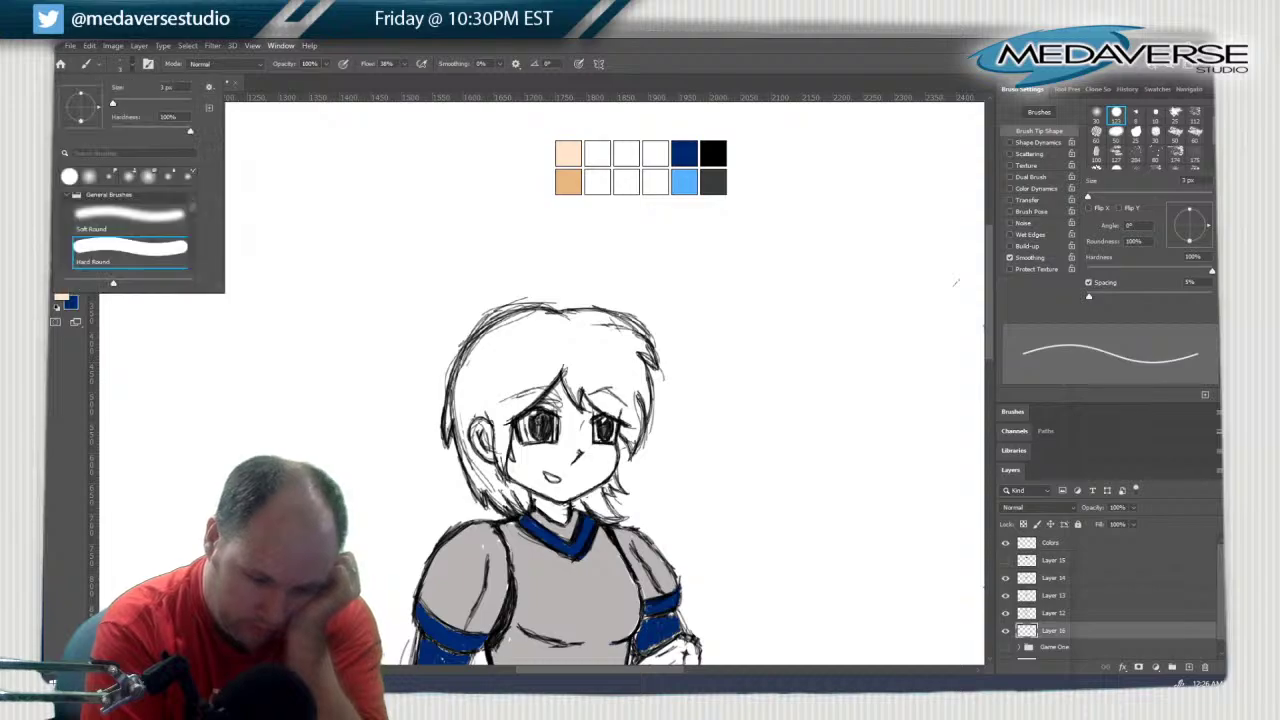
drag(112, 104, 118, 104)
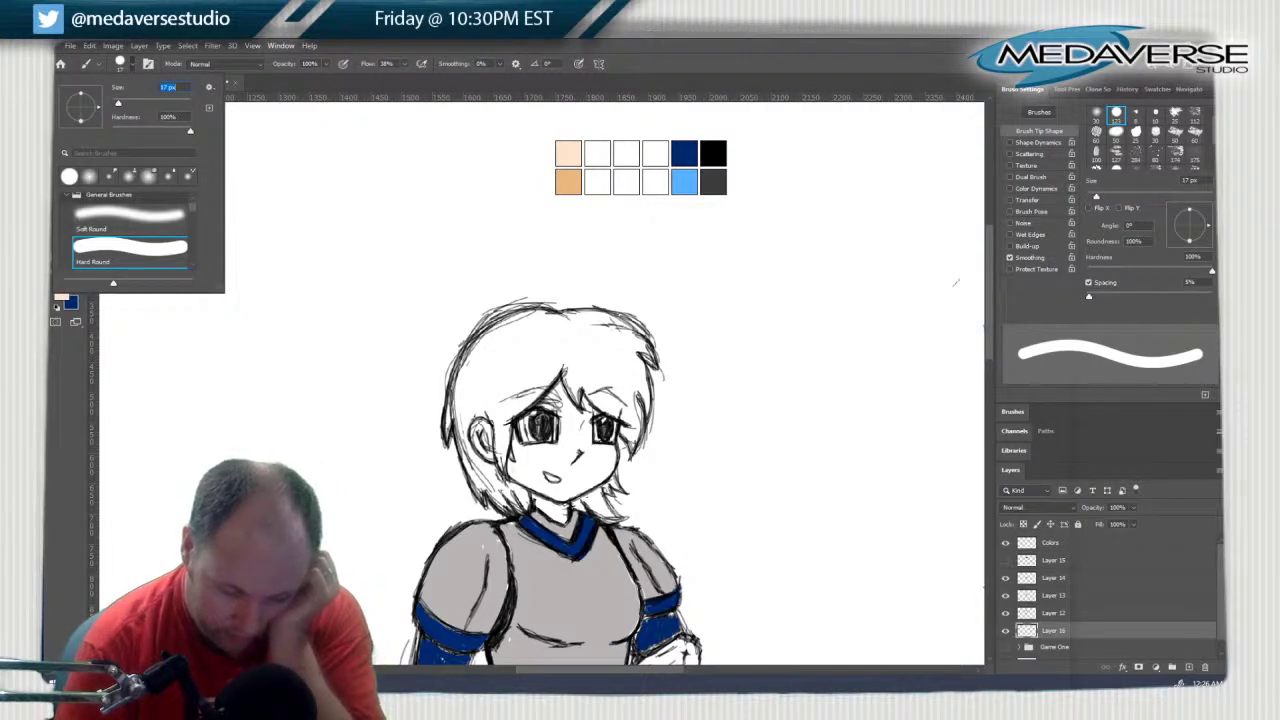
click(518, 468)
mouse_move(514, 464)
mouse_down()
mouse_move(570, 434)
mouse_move(562, 388)
mouse_move(585, 412)
mouse_move(585, 460)
mouse_move(571, 488)
mouse_move(561, 465)
mouse_move(561, 514)
mouse_move(550, 508)
mouse_move(528, 476)
mouse_move(545, 490)
mouse_move(603, 474)
mouse_move(605, 450)
mouse_up()
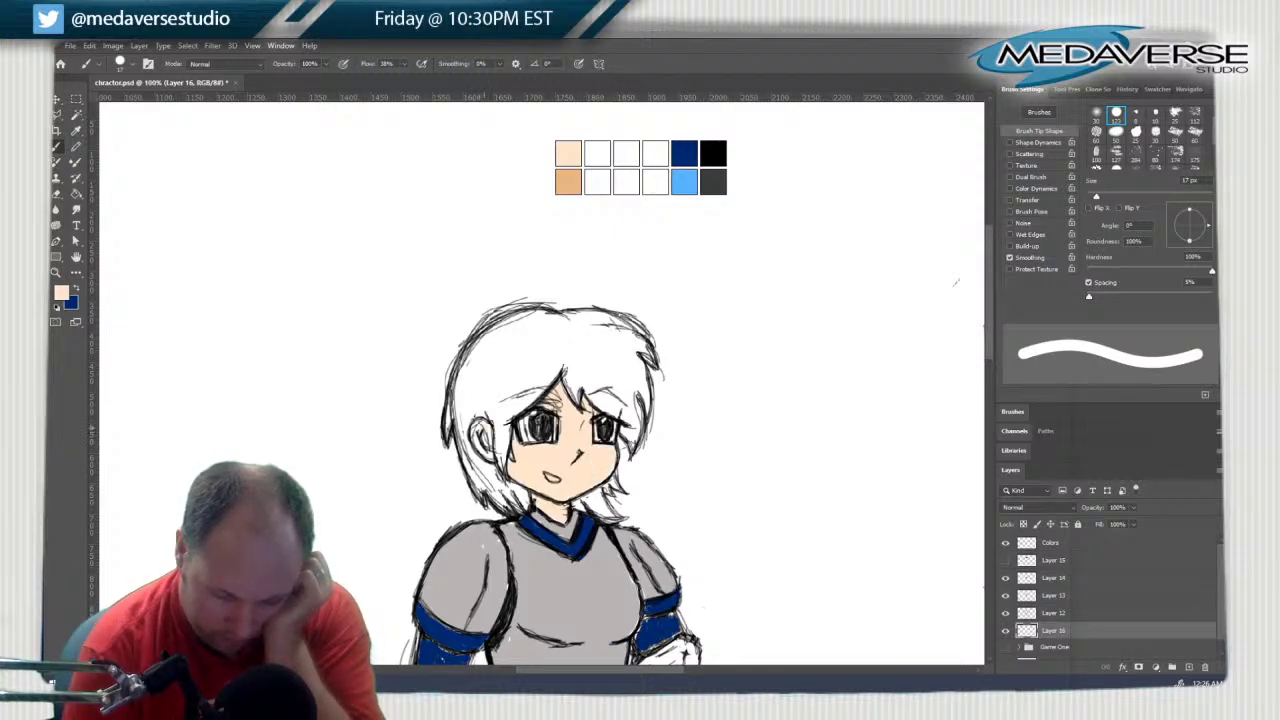
drag(472, 426, 488, 455)
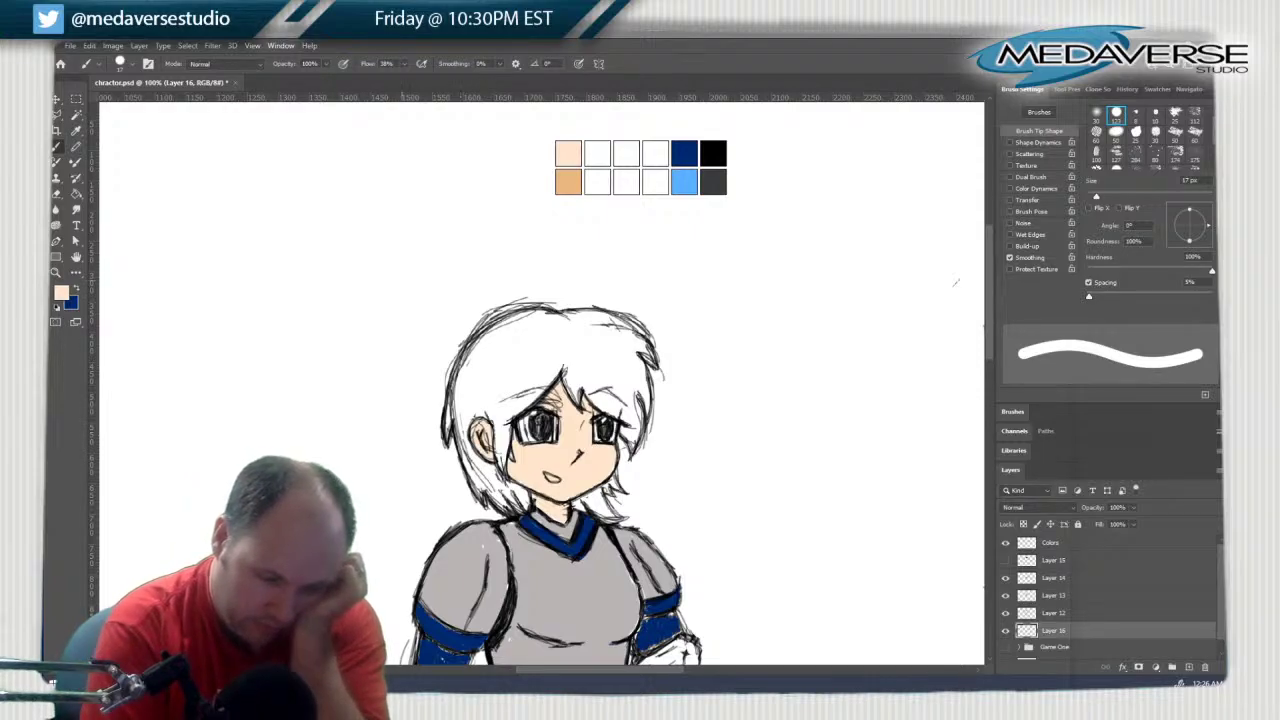
Set the eraser to 3 px and clean up the skin color along the edges of the face
key(e)
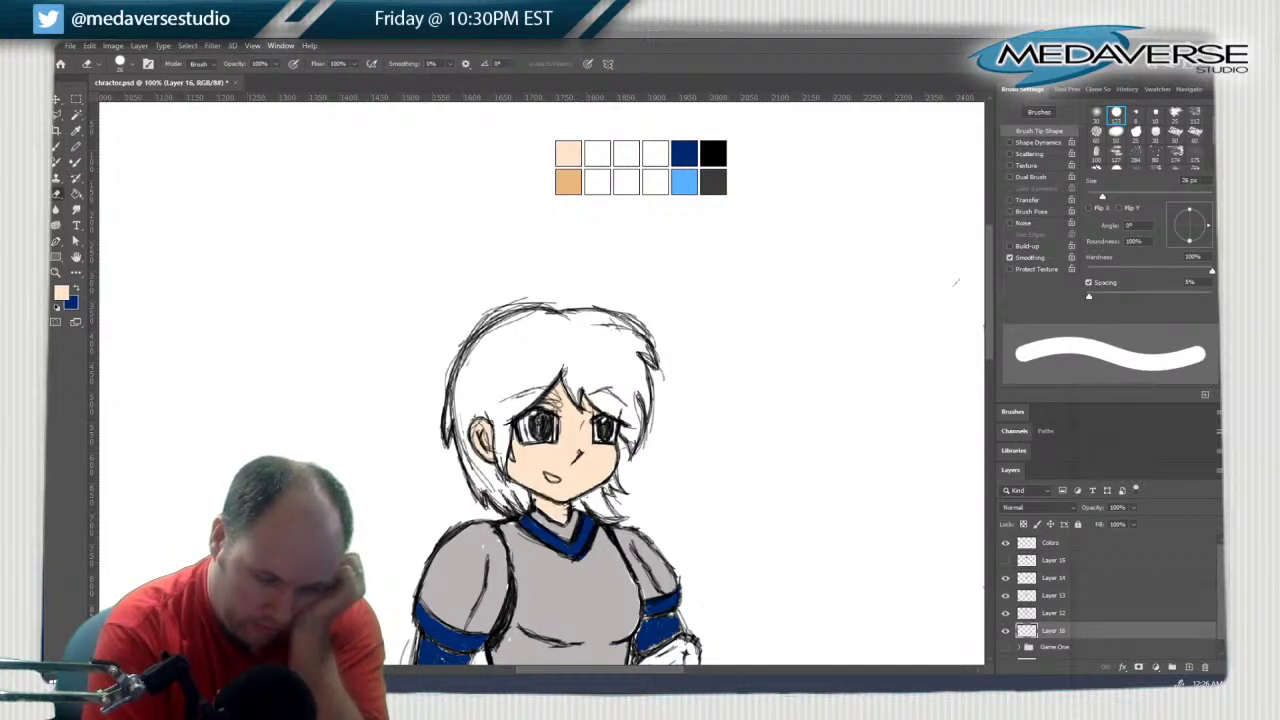
click(131, 64)
drag(122, 103, 113, 103)
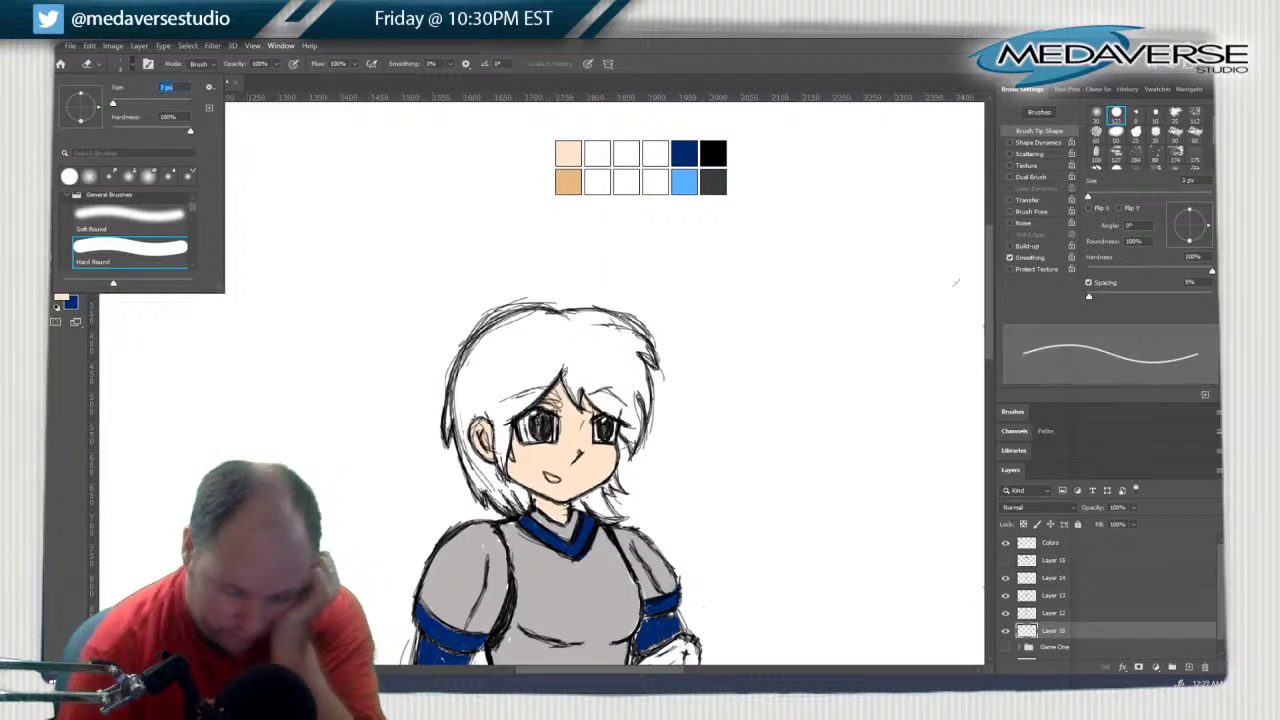
key(Return)
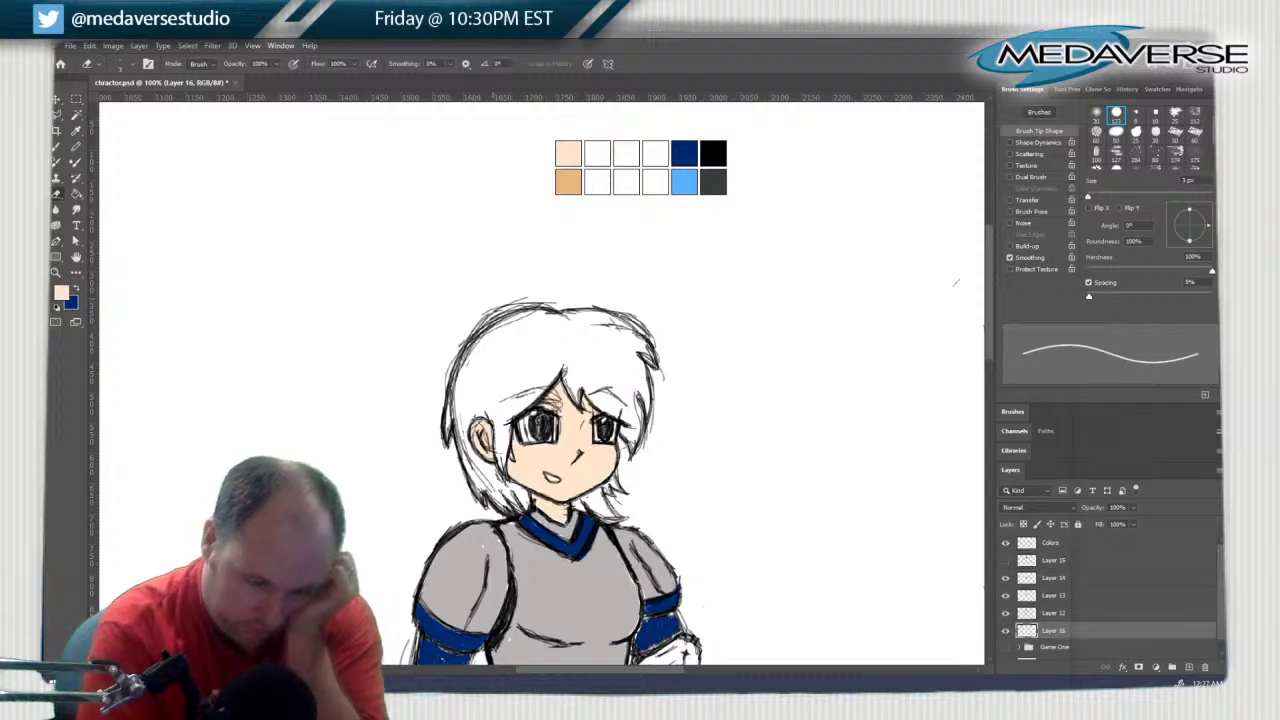
Color the irises of both eyes with the light blue swatch, using a 3 px brush
key(i)
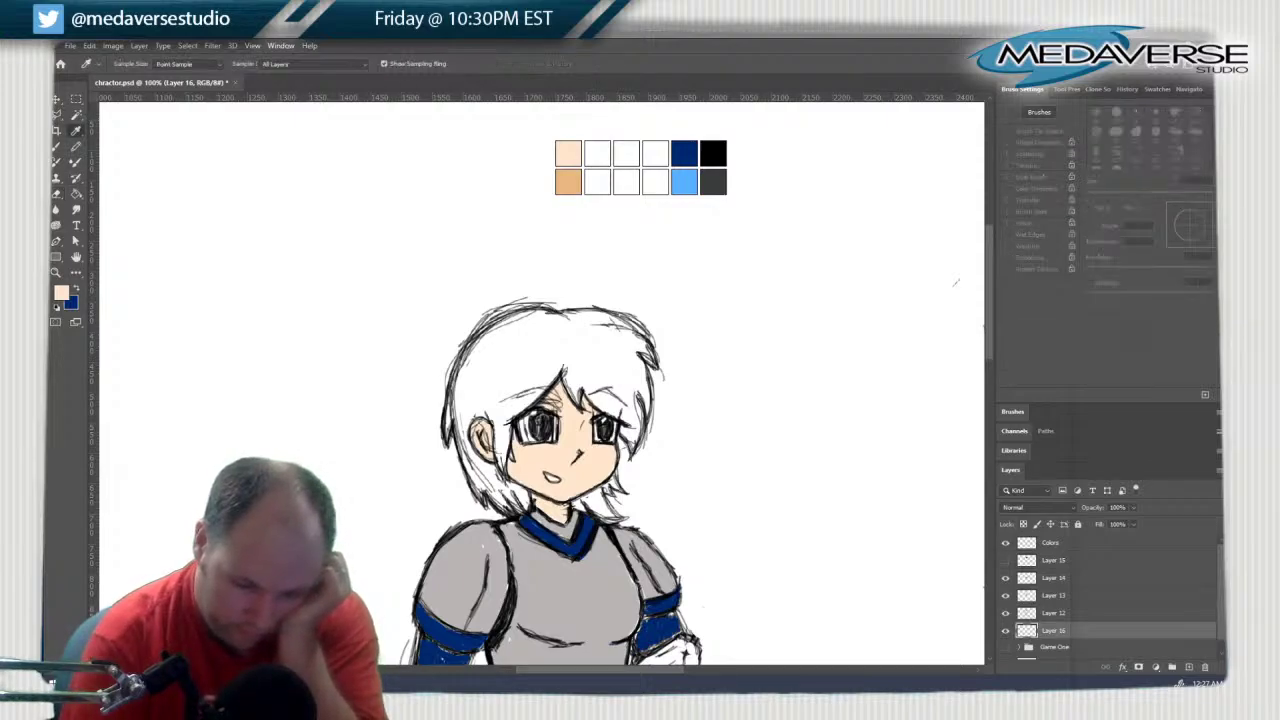
click(684, 181)
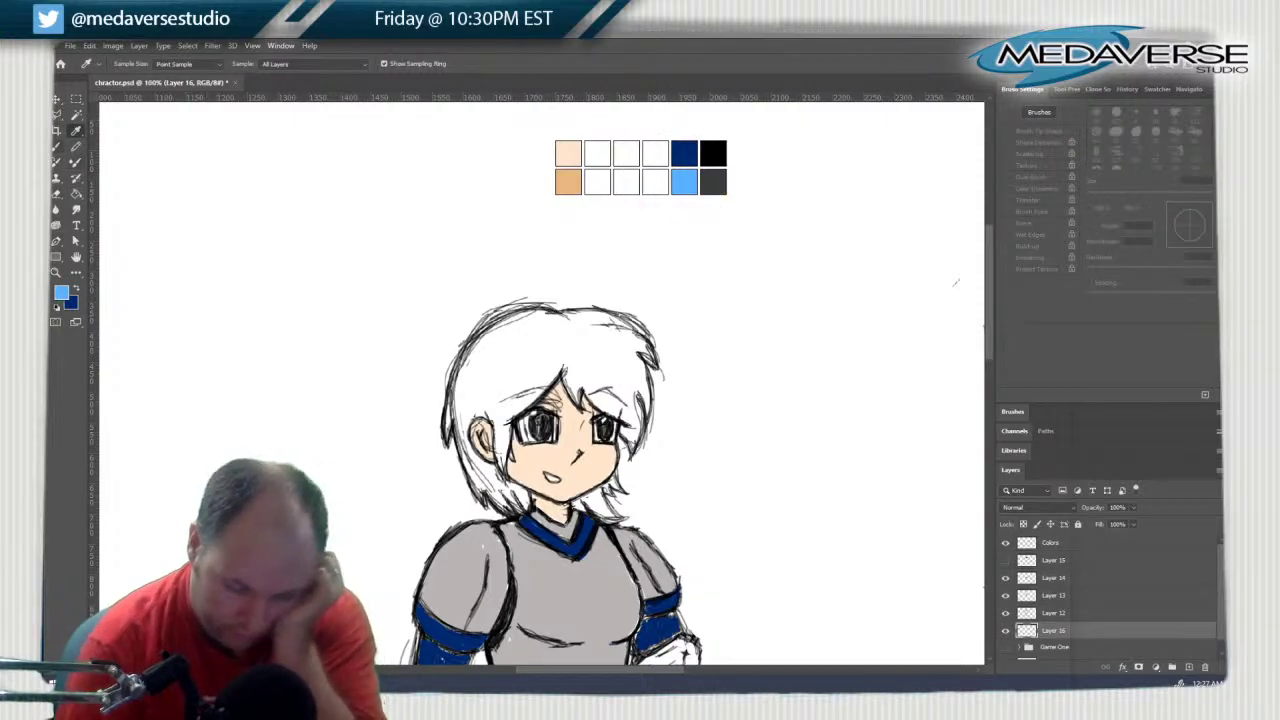
key(b)
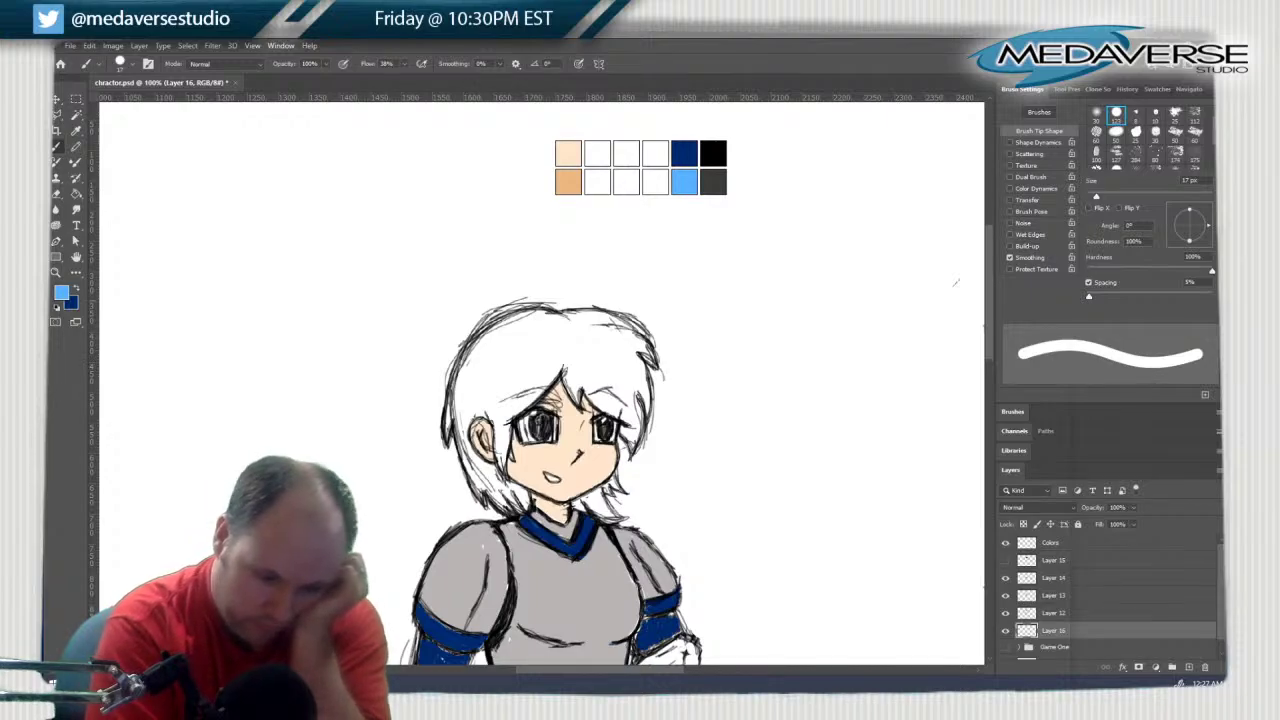
click(132, 64)
drag(118, 103, 113, 103)
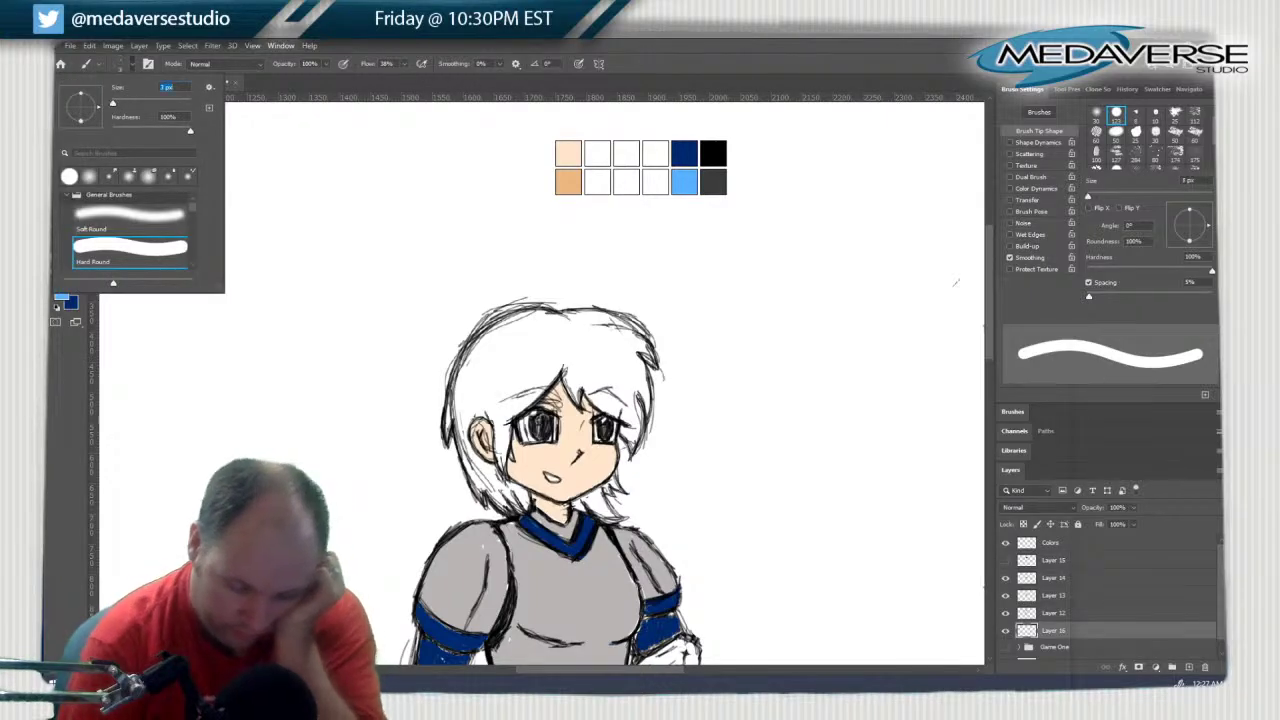
key(Return)
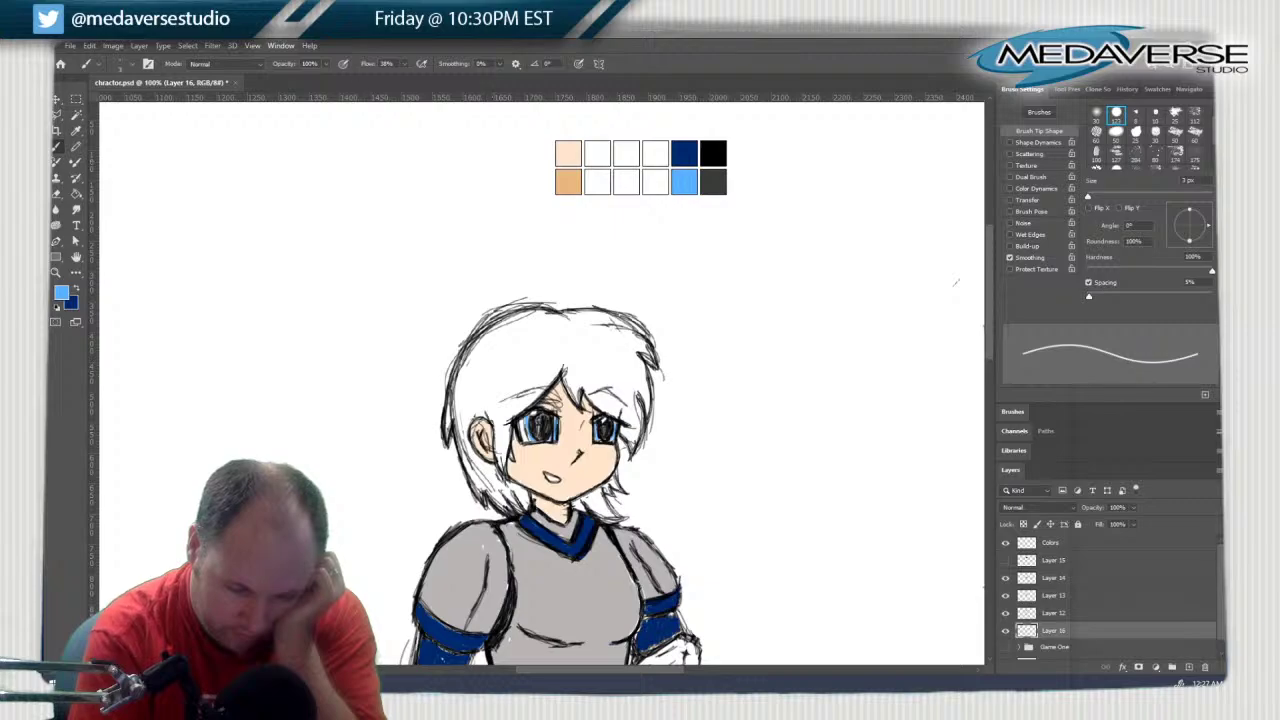
Show the Game One group, sample the brown from the pigtailed girl's hair, and hide the group again
click(62, 292)
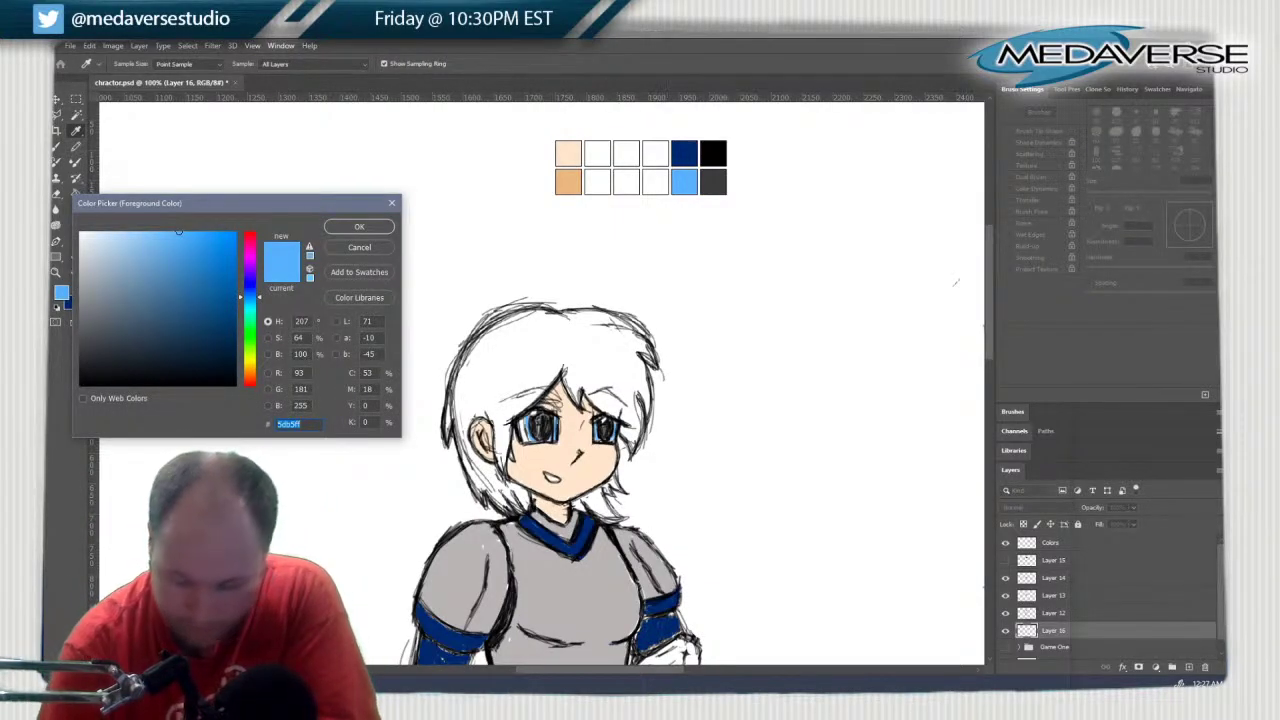
key(Return)
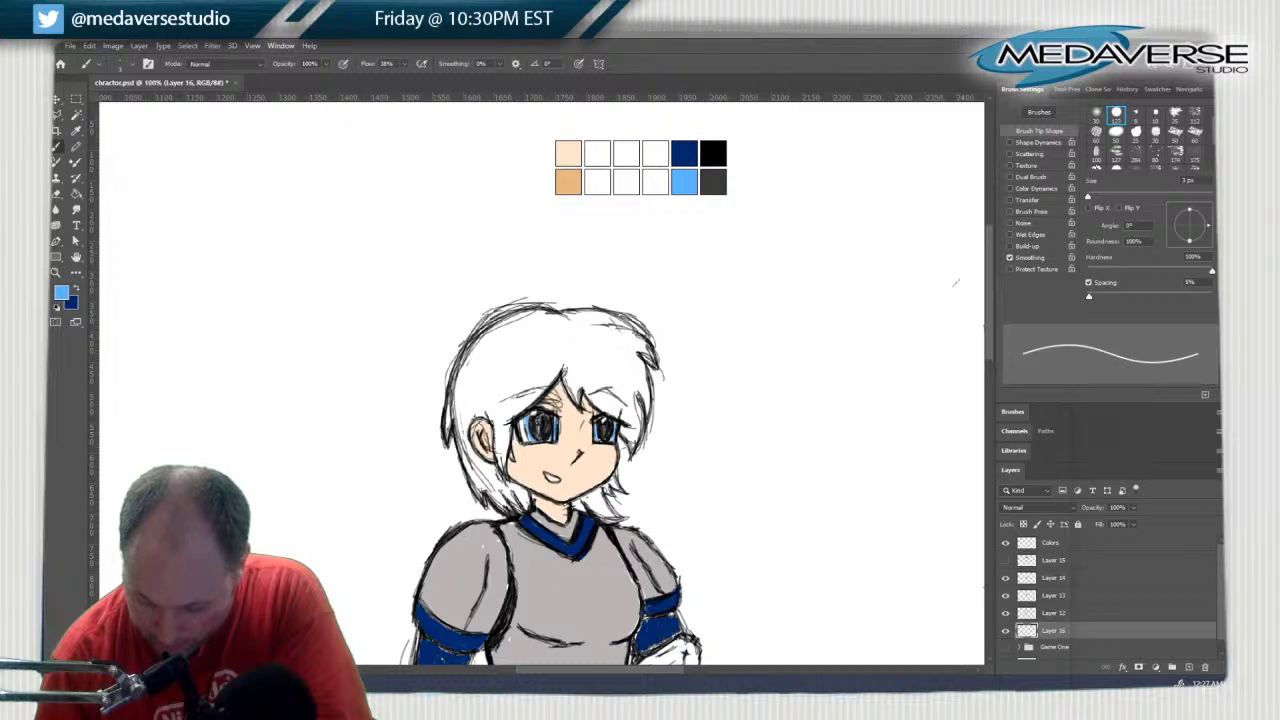
scroll(1106, 600, down, 1)
click(1006, 635)
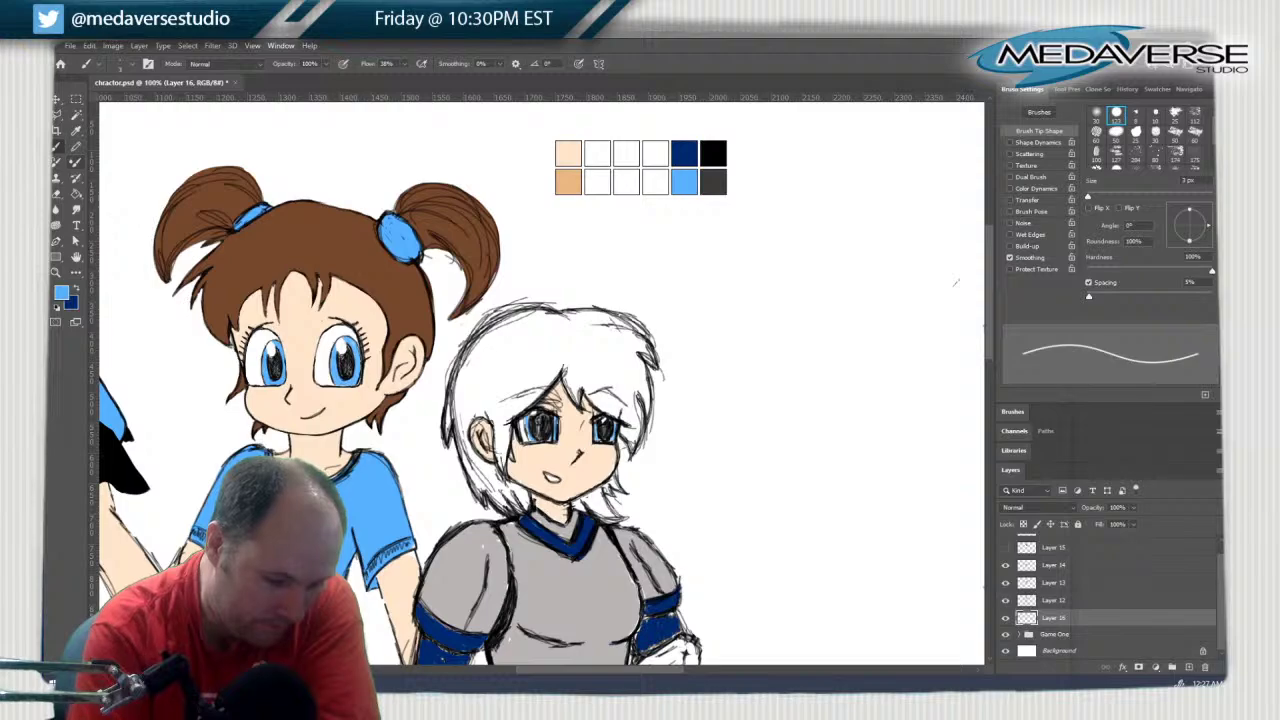
key(i)
click(260, 246)
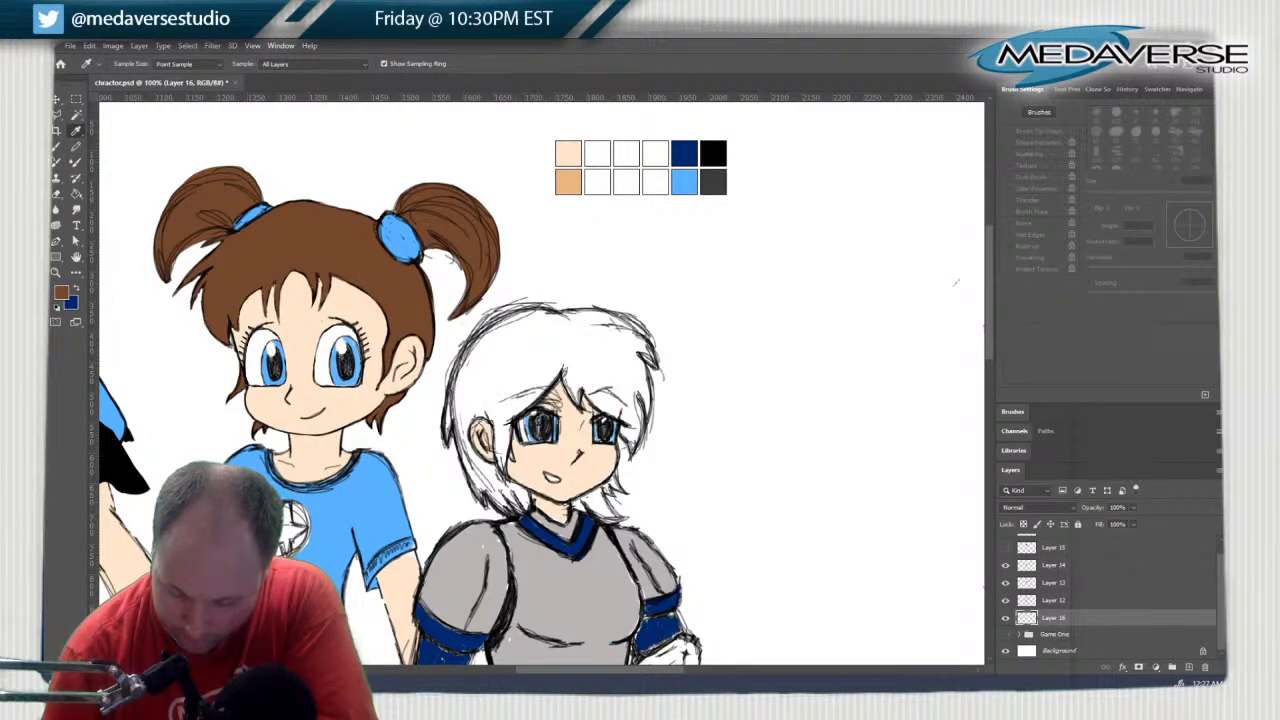
key(Delete)
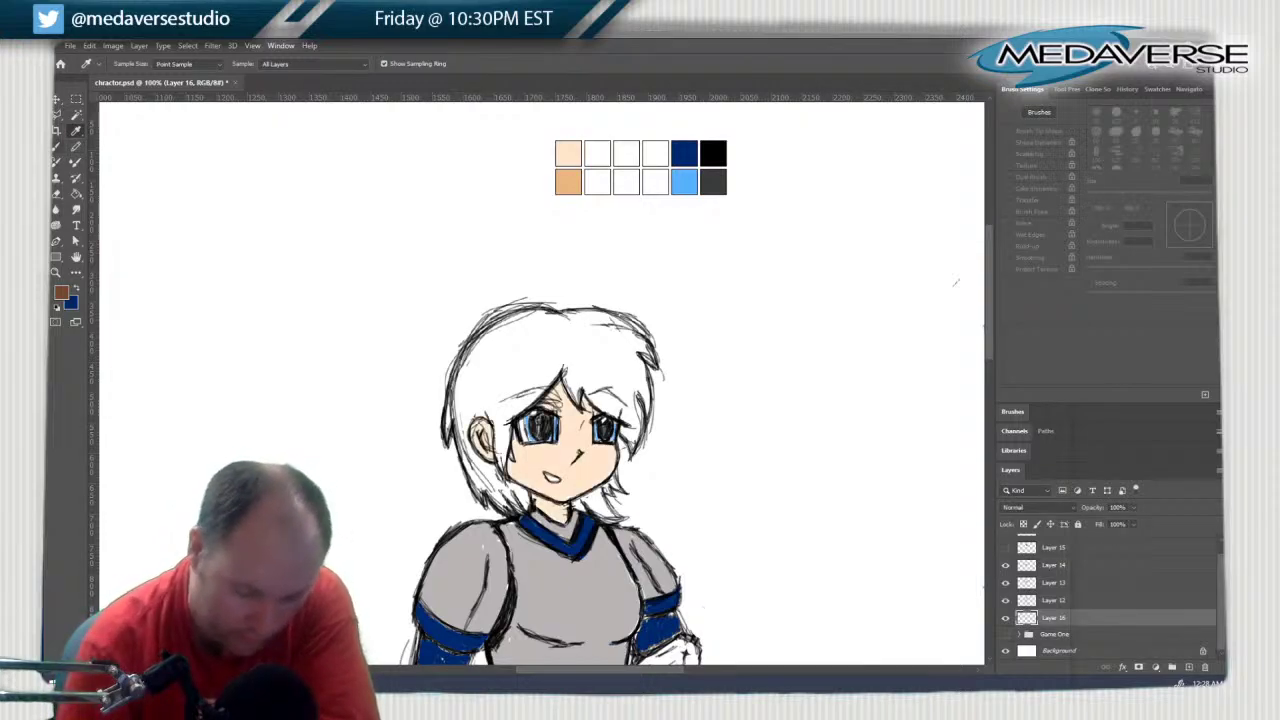
Paint the character's hair brown with a 32 px hard round brush, covering the side locks, crown and bangs
key(b)
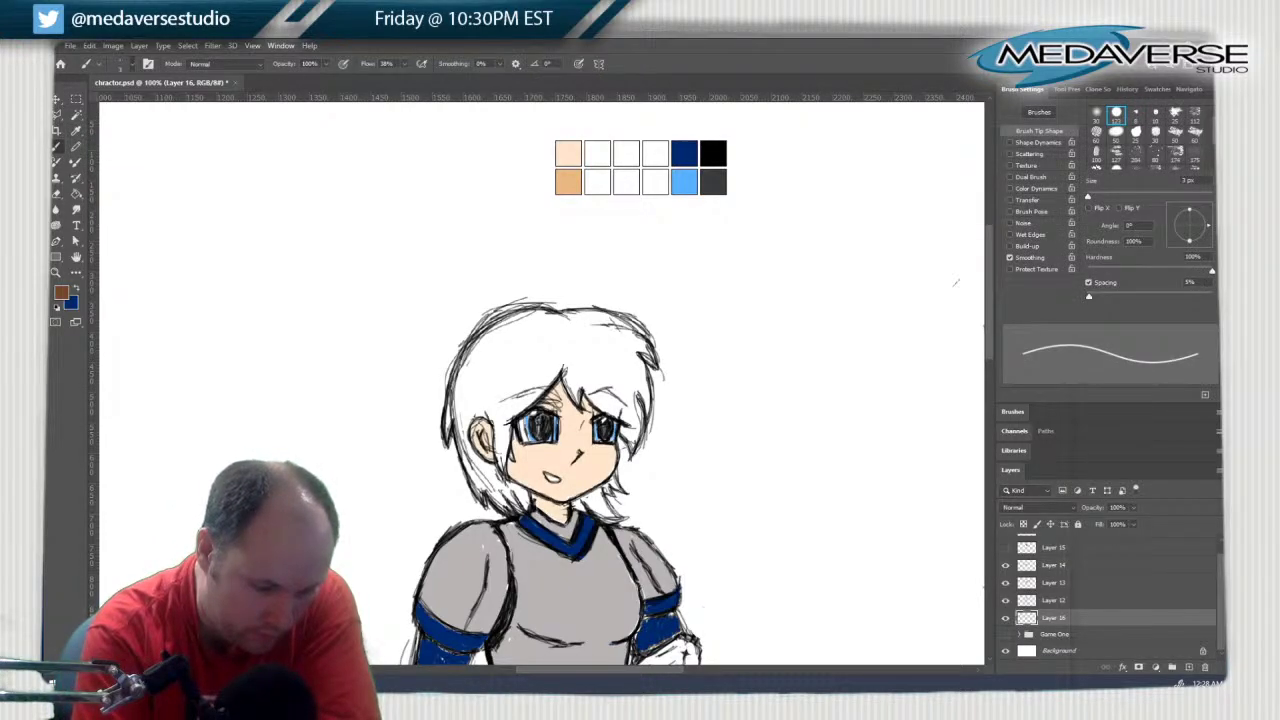
click(131, 64)
drag(113, 103, 120, 103)
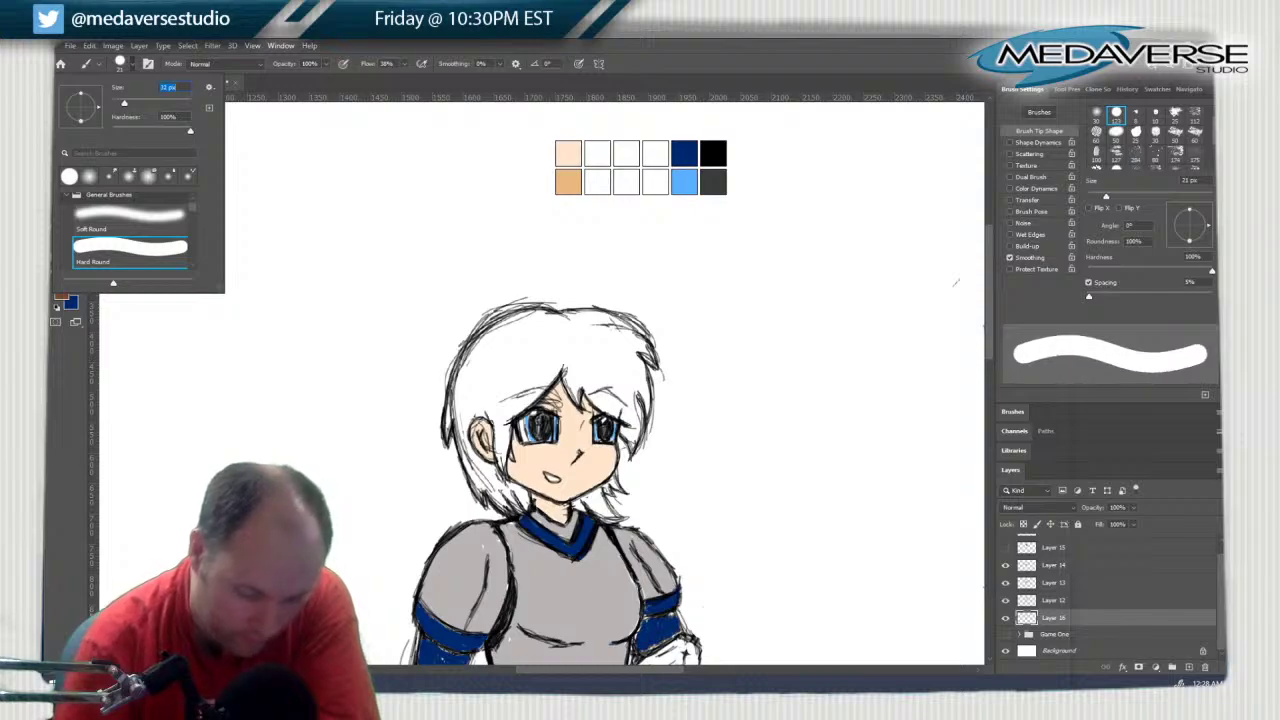
mouse_move(467, 390)
mouse_down()
mouse_move(442, 450)
mouse_move(468, 440)
mouse_move(484, 490)
mouse_move(492, 468)
mouse_move(502, 496)
mouse_move(526, 512)
mouse_move(532, 496)
mouse_move(504, 480)
mouse_move(503, 509)
mouse_move(471, 498)
mouse_up()
mouse_move(600, 508)
mouse_down()
mouse_move(572, 500)
mouse_move(620, 522)
mouse_move(592, 486)
mouse_move(636, 458)
mouse_up()
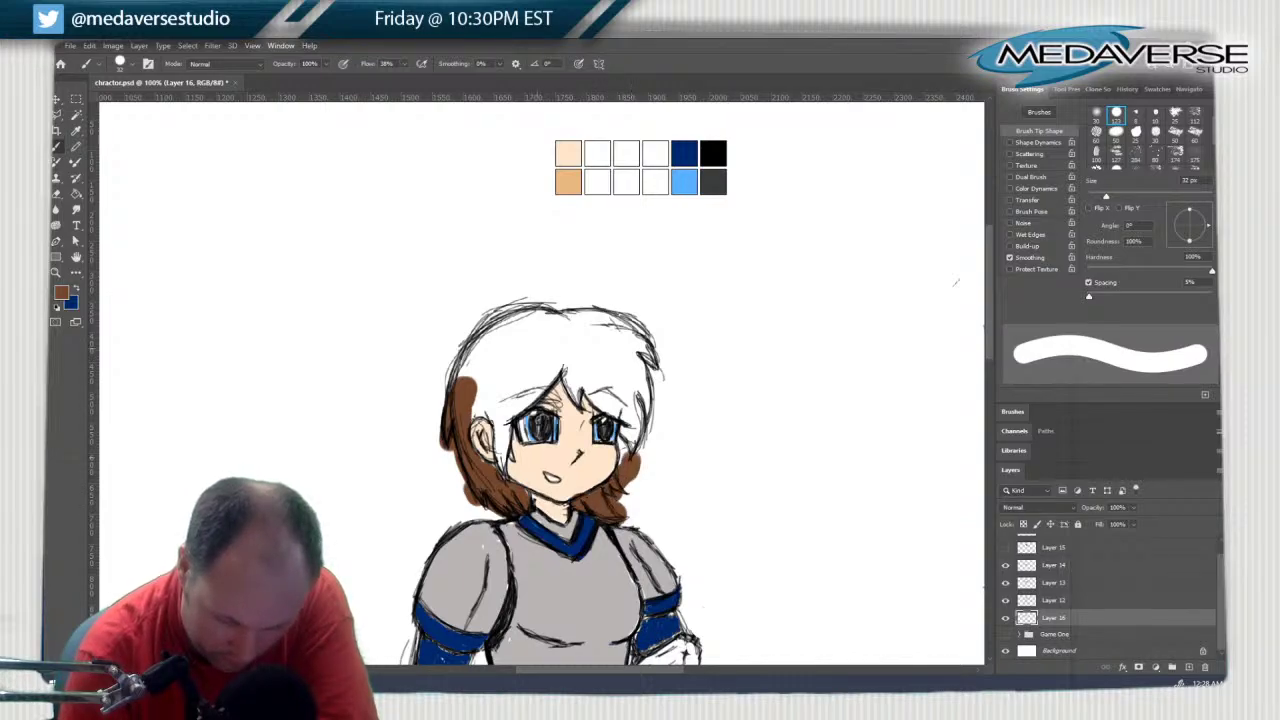
mouse_move(500, 355)
mouse_down()
mouse_move(500, 466)
mouse_move(512, 350)
mouse_move(546, 376)
mouse_move(570, 346)
mouse_move(540, 308)
mouse_move(474, 418)
mouse_move(500, 345)
mouse_move(460, 385)
mouse_move(538, 305)
mouse_move(590, 308)
mouse_move(648, 352)
mouse_move(645, 425)
mouse_move(620, 462)
mouse_move(628, 402)
mouse_move(576, 378)
mouse_move(576, 405)
mouse_move(560, 335)
mouse_move(598, 382)
mouse_up()
mouse_move(598, 330)
mouse_down()
mouse_move(615, 385)
mouse_move(632, 365)
mouse_up()
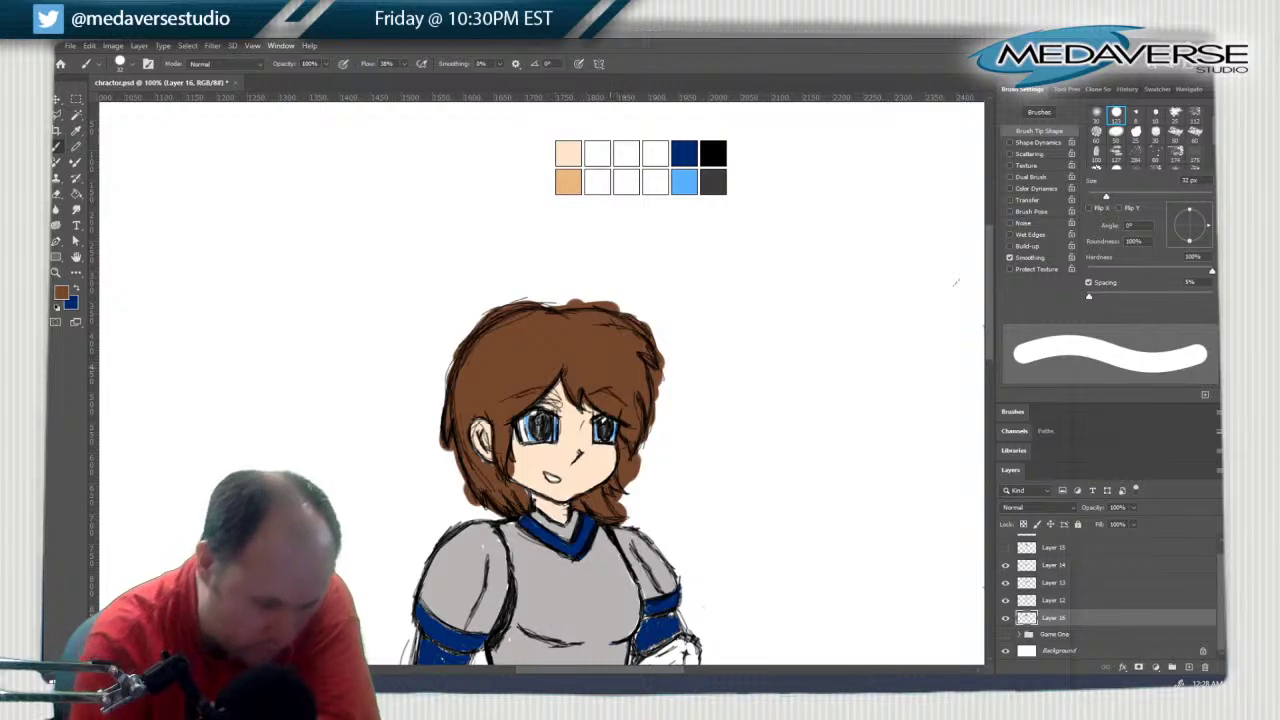
Erase the brown that spills past the hair outline beside the cheek and along the top of the head
key(e)
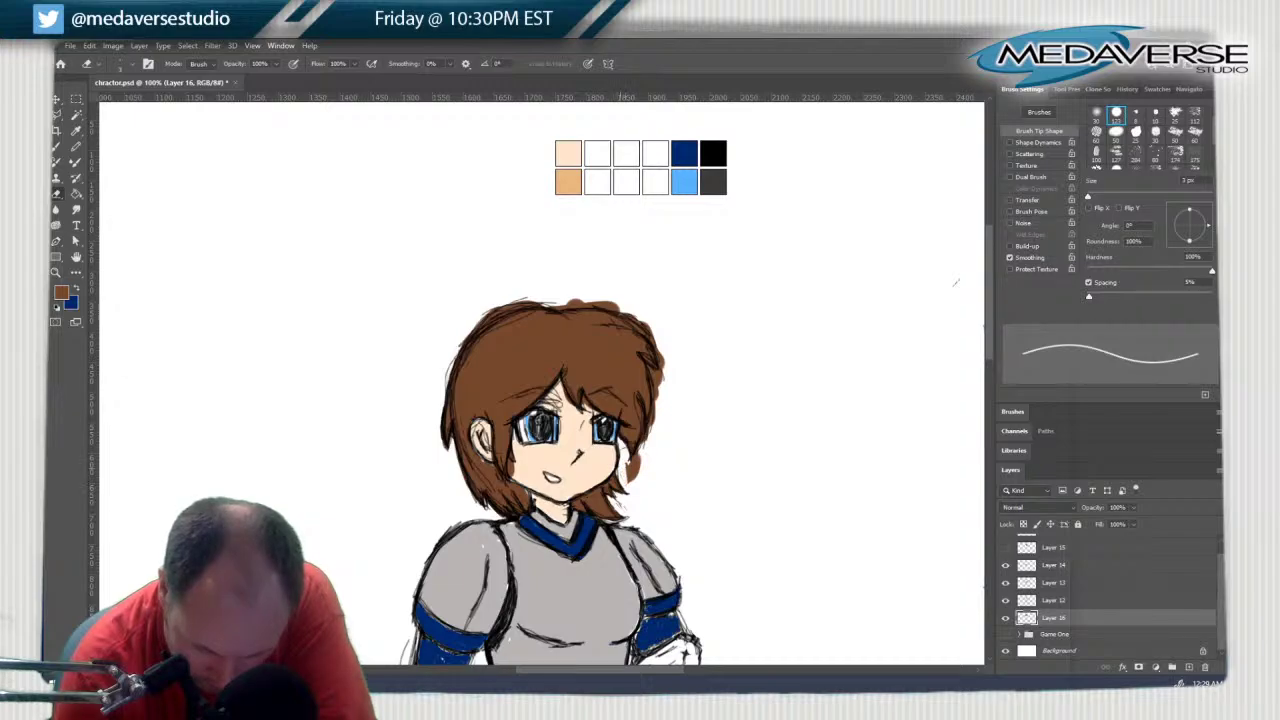
mouse_move(623, 468)
mouse_down()
mouse_move(636, 456)
mouse_move(638, 476)
mouse_move(652, 380)
mouse_move(657, 396)
mouse_up()
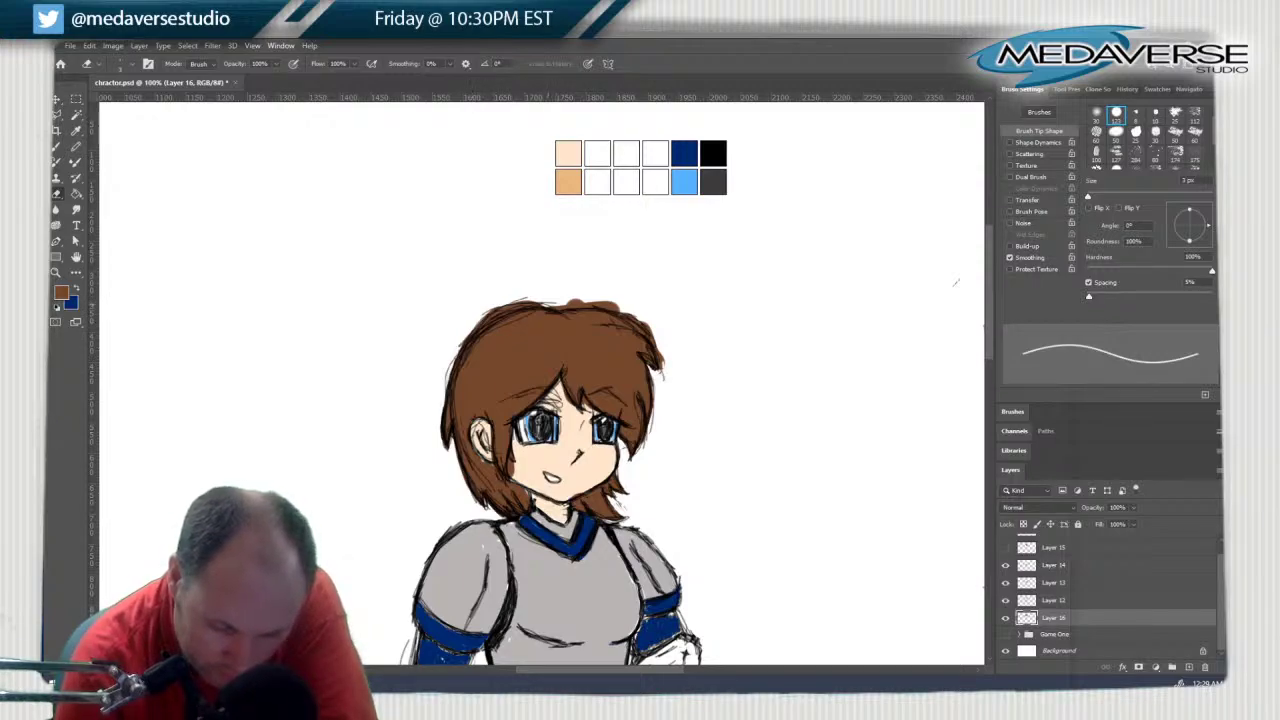
drag(557, 307, 577, 305)
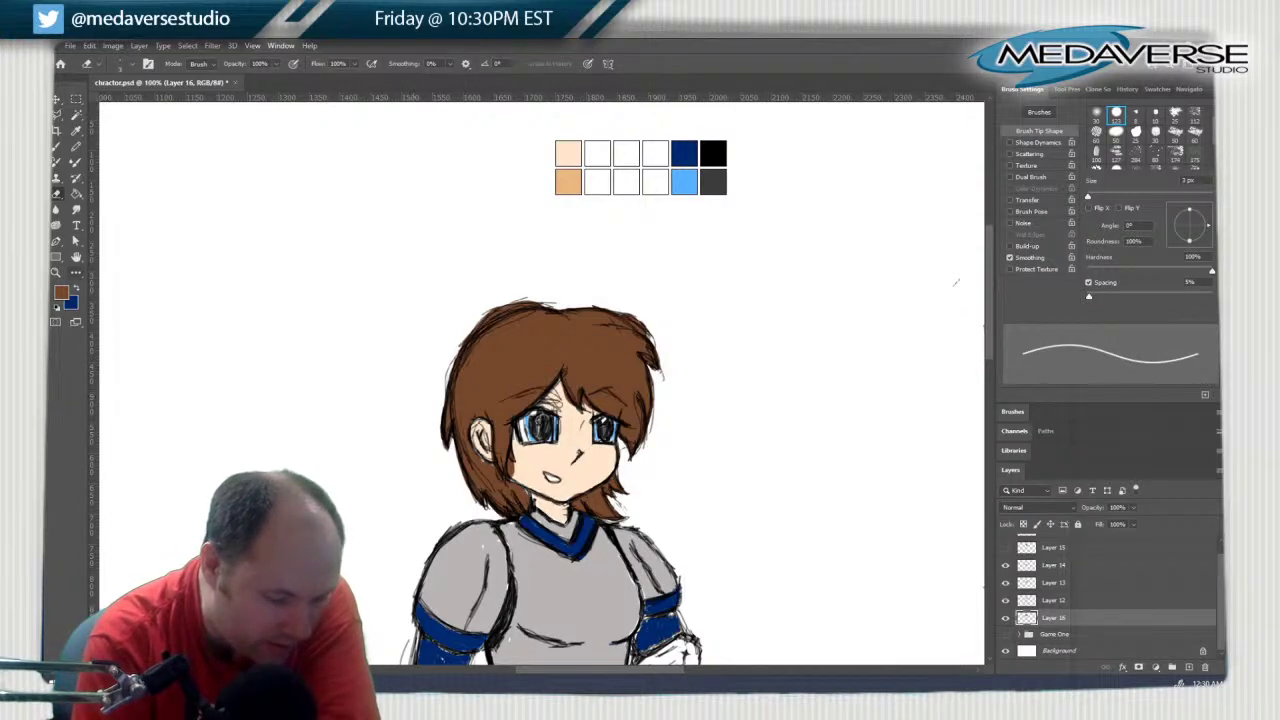
Sample the skin tone from the cheek and touch up the face beside the hair with a 4 px brush
key(i)
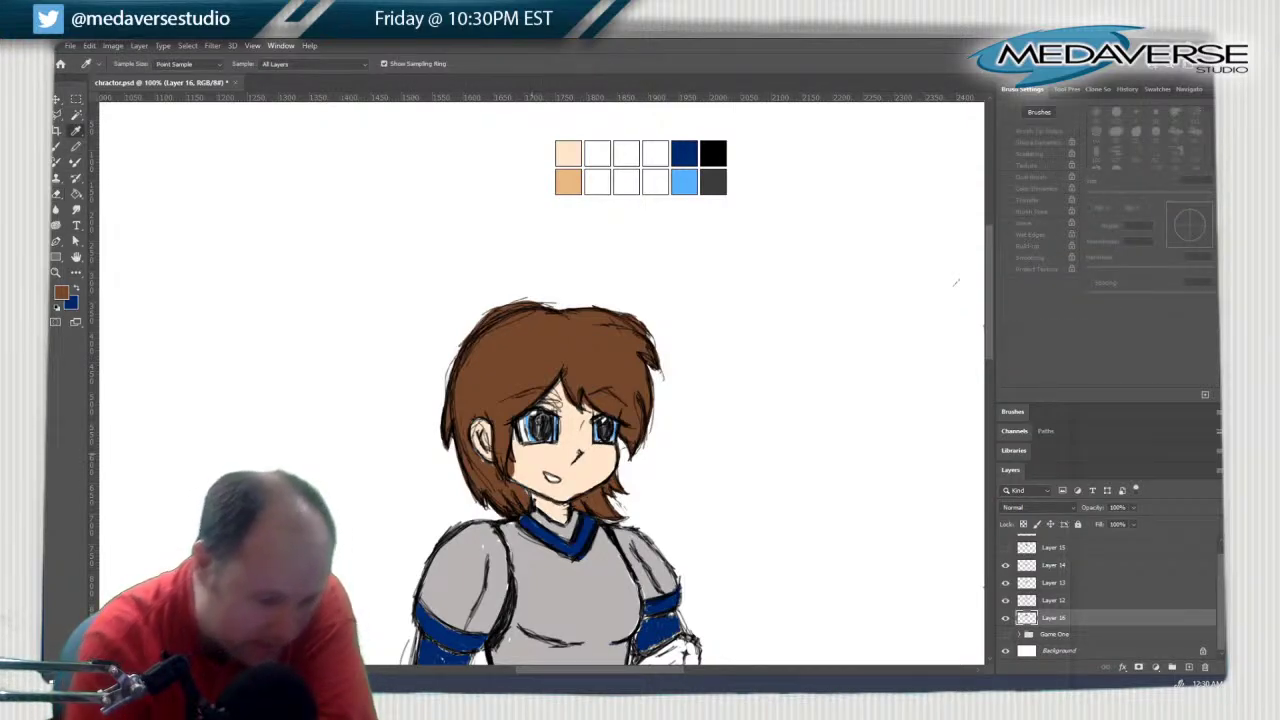
click(531, 462)
key(b)
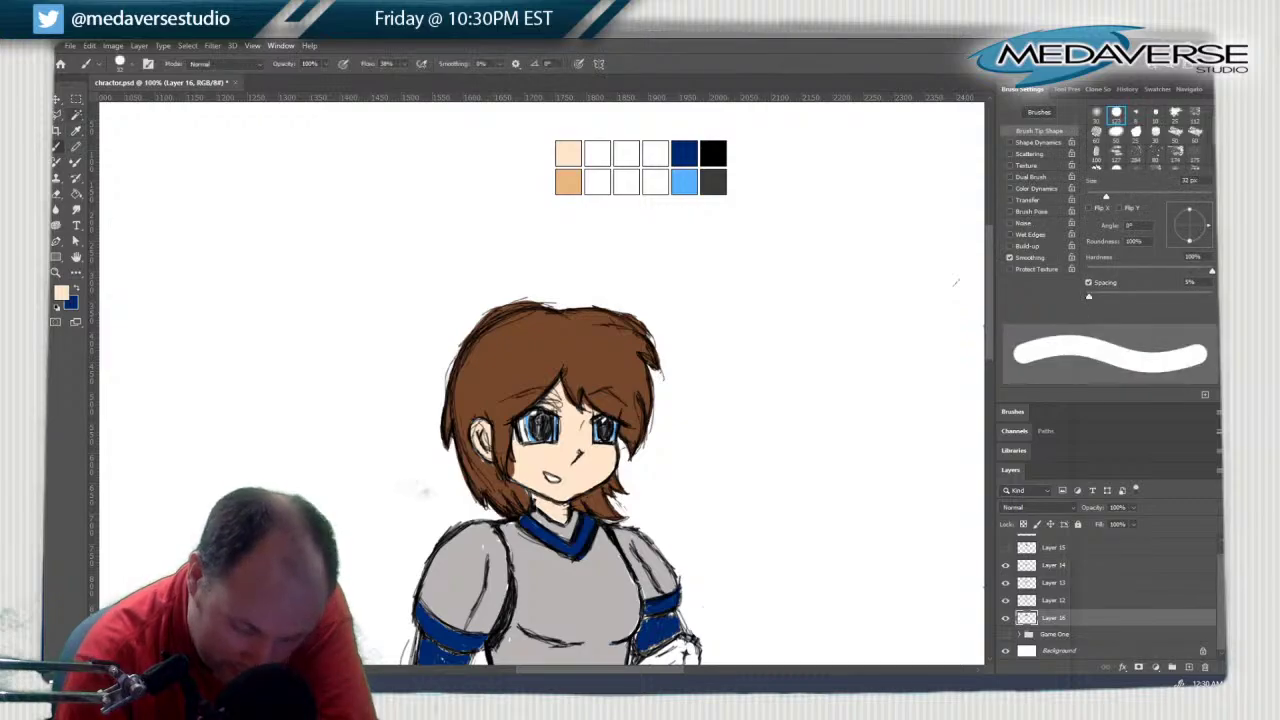
click(132, 64)
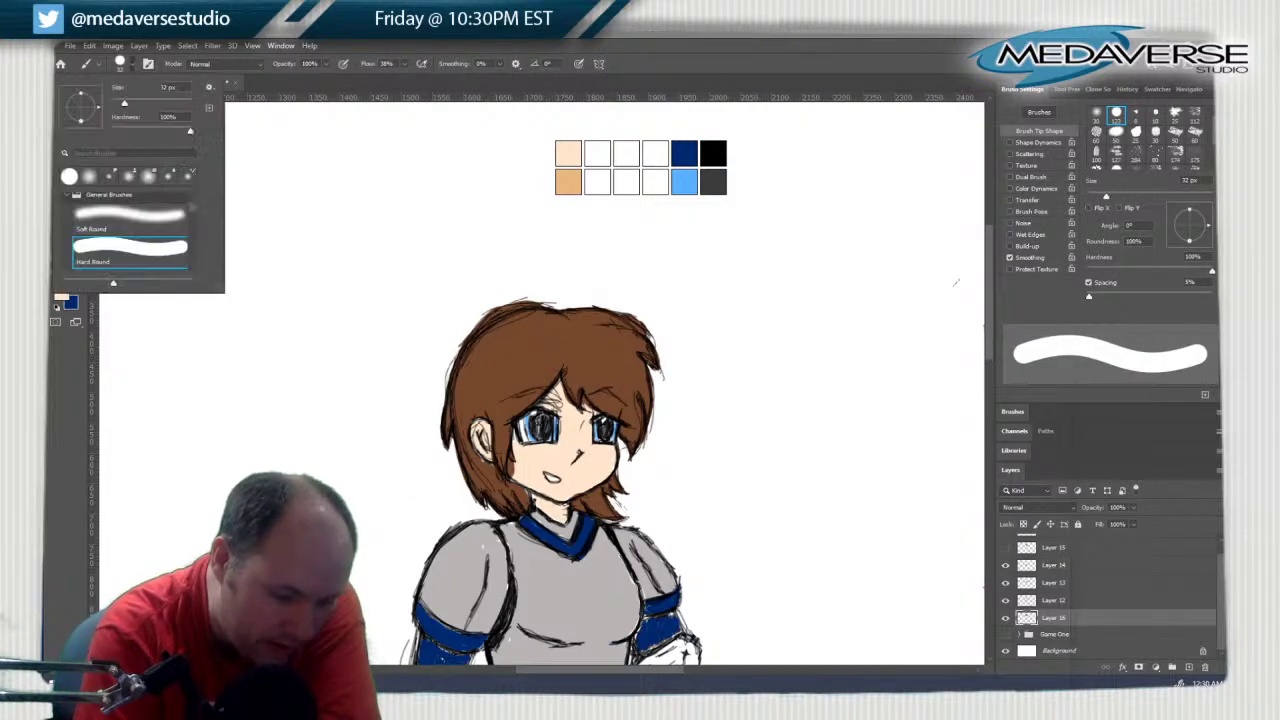
text(4)
key(Return)
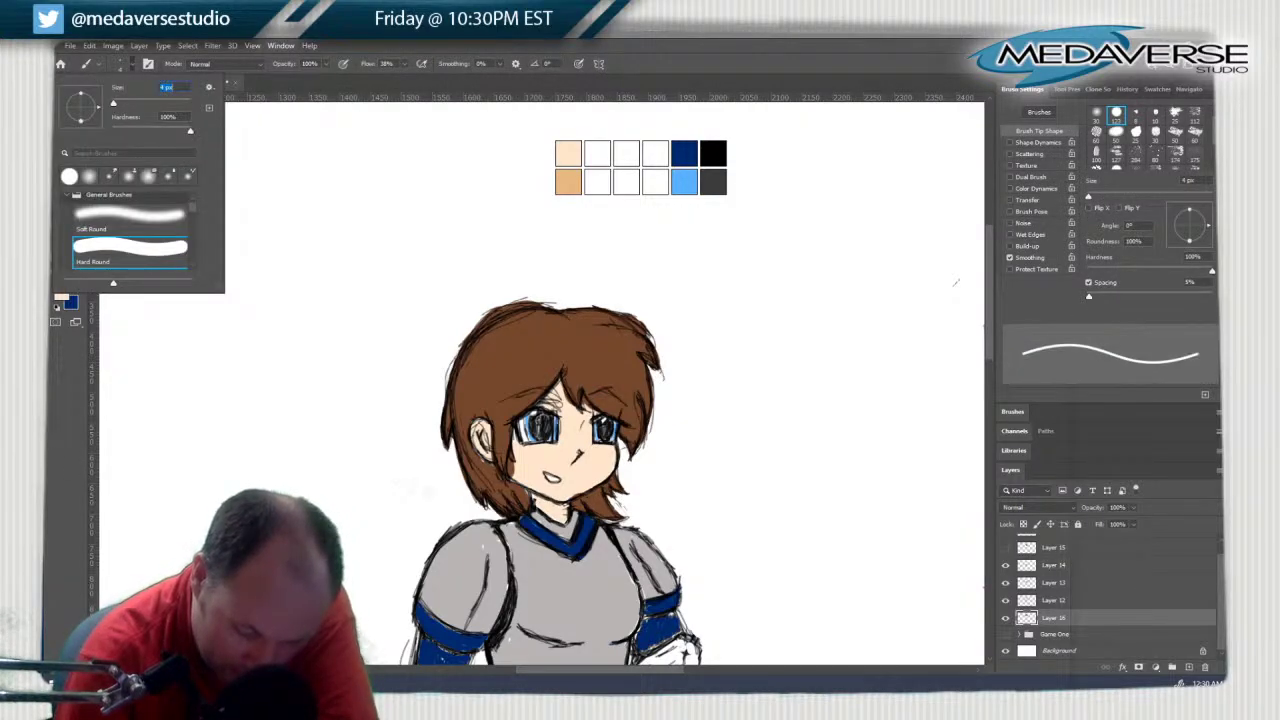
click(511, 468)
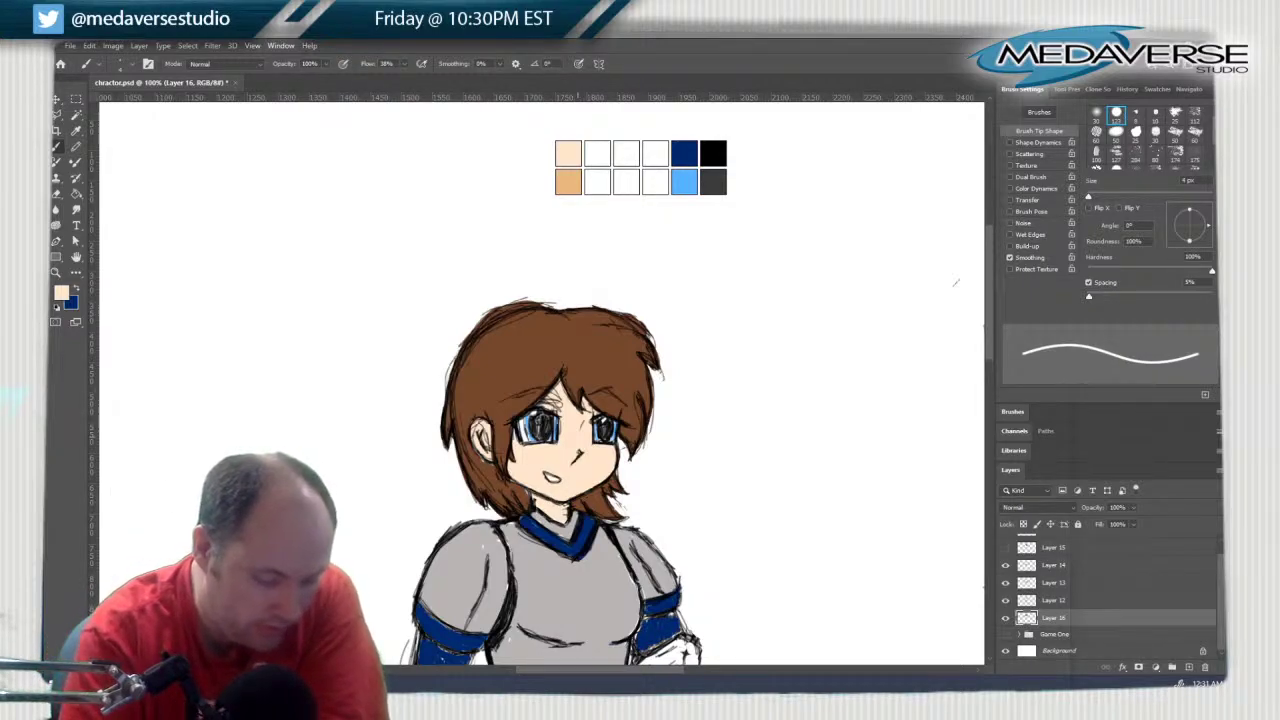
Swap the foreground and background colors and set the foreground color to bright purple a200ff
key(x)
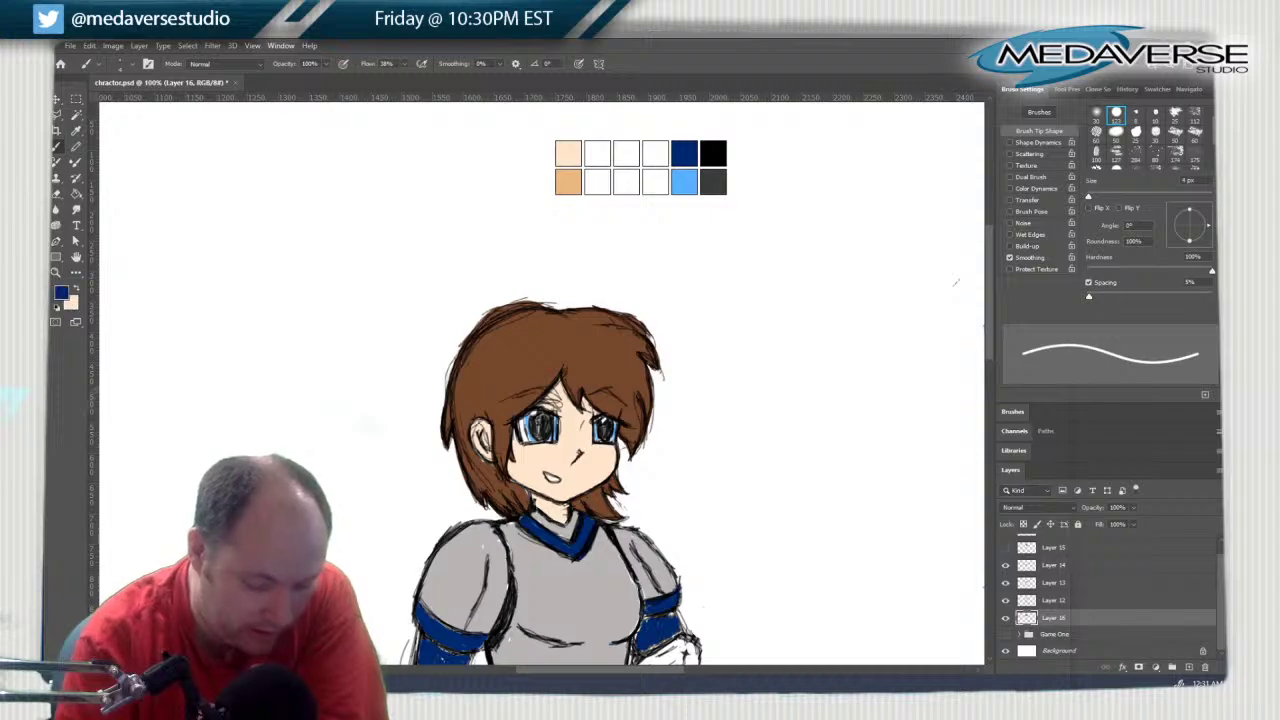
click(62, 292)
click(250, 267)
click(236, 233)
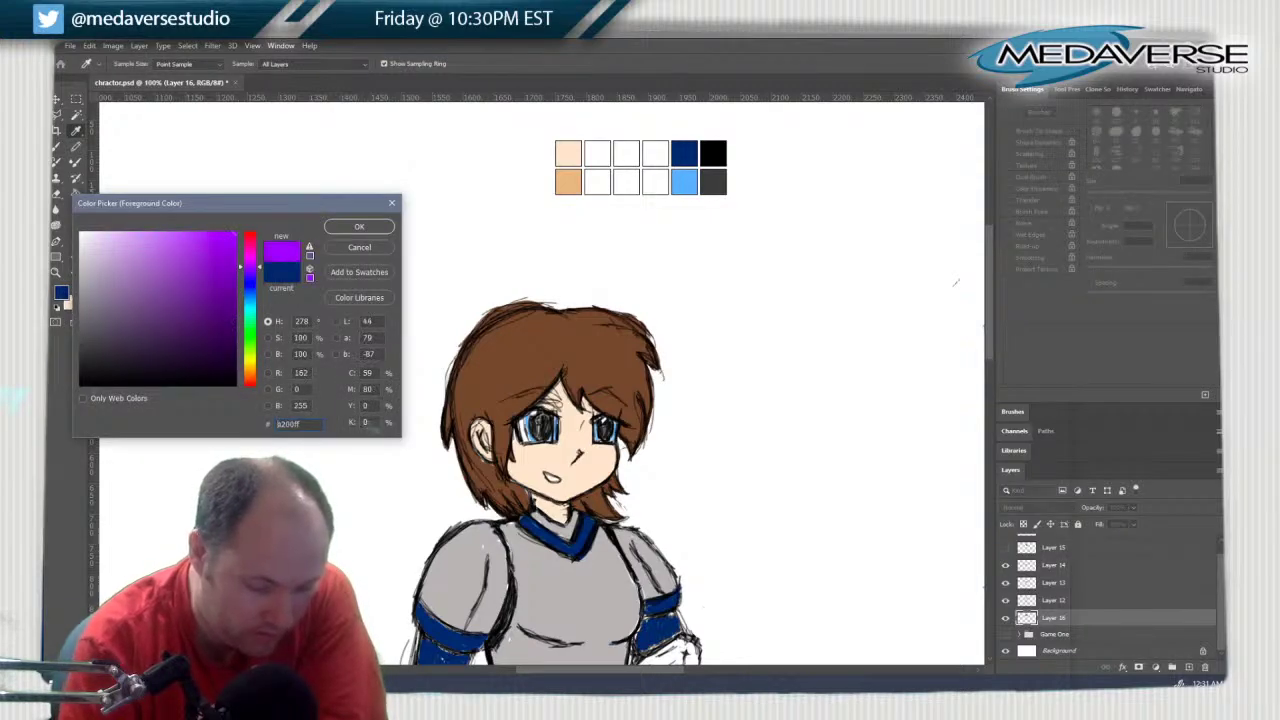
click(359, 227)
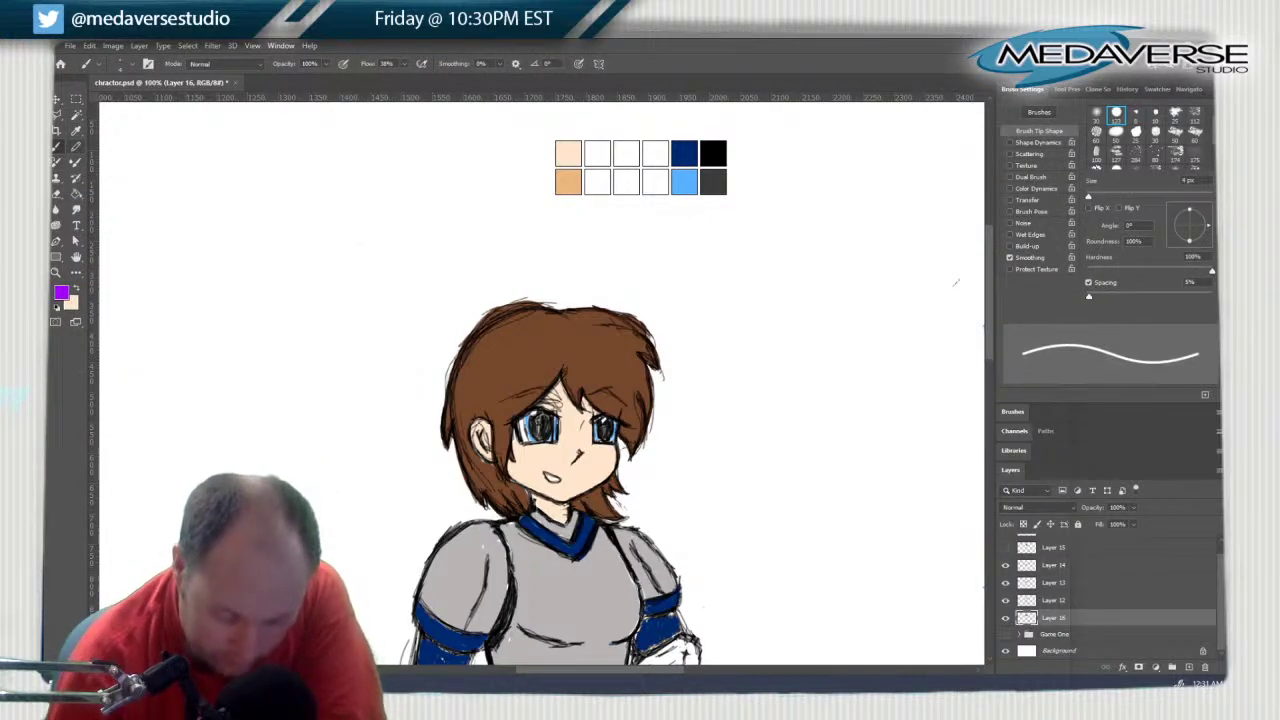
Paint a bright purple streak with the 4 px hard round brush along the bangs and side lock next to the ear
drag(499, 452, 500, 436)
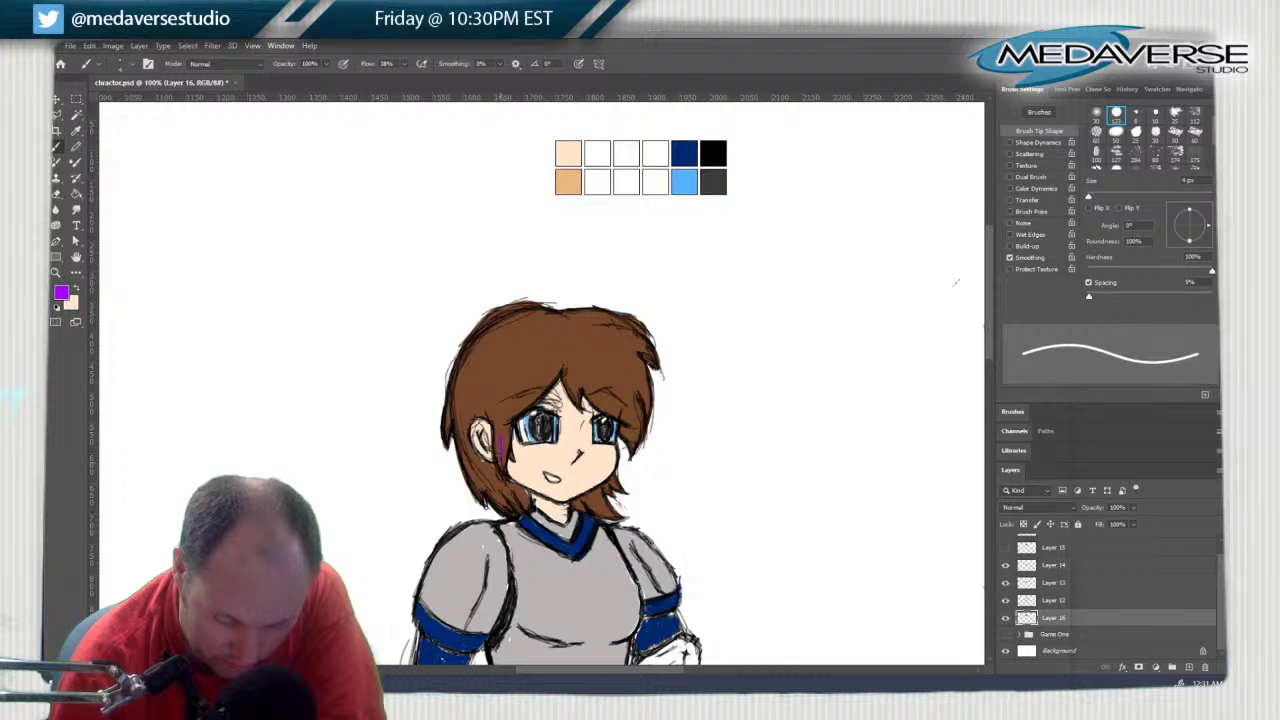
right_click(503, 414)
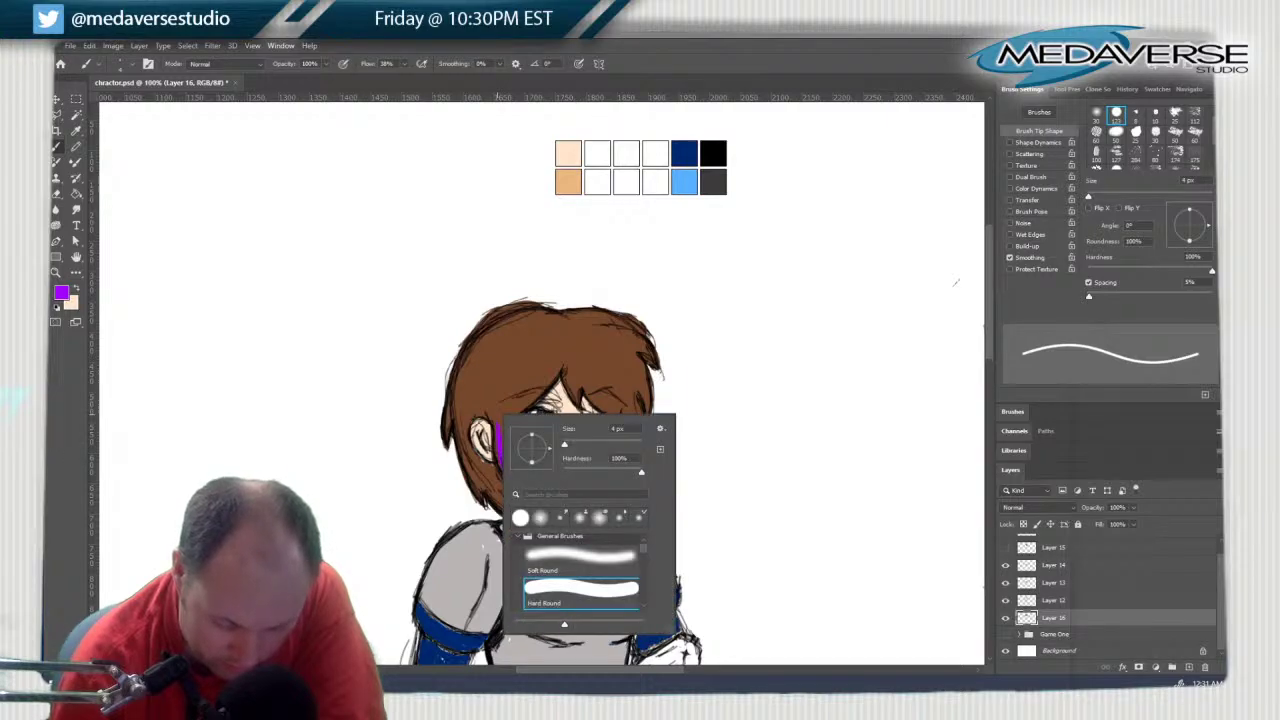
click(500, 462)
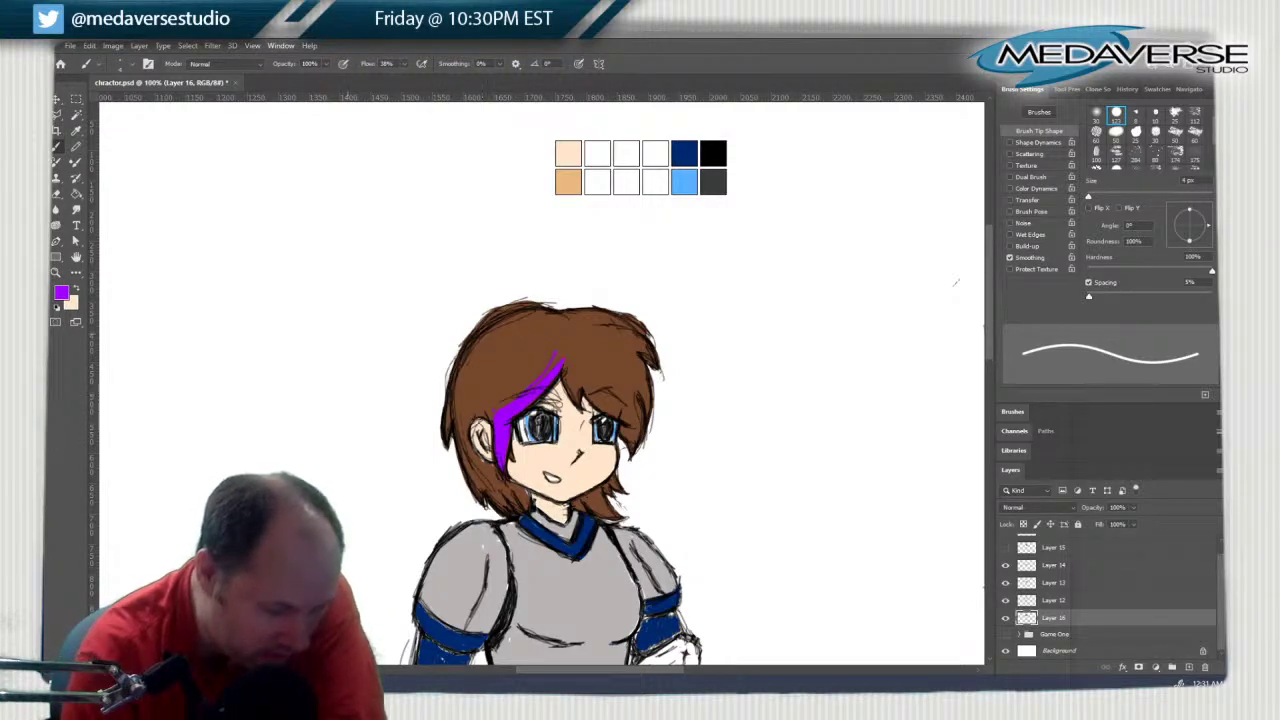
Sample the hair's brown, thin the outer edge of the purple streak with the brush, and swap the foreground and background colors
click(75, 146)
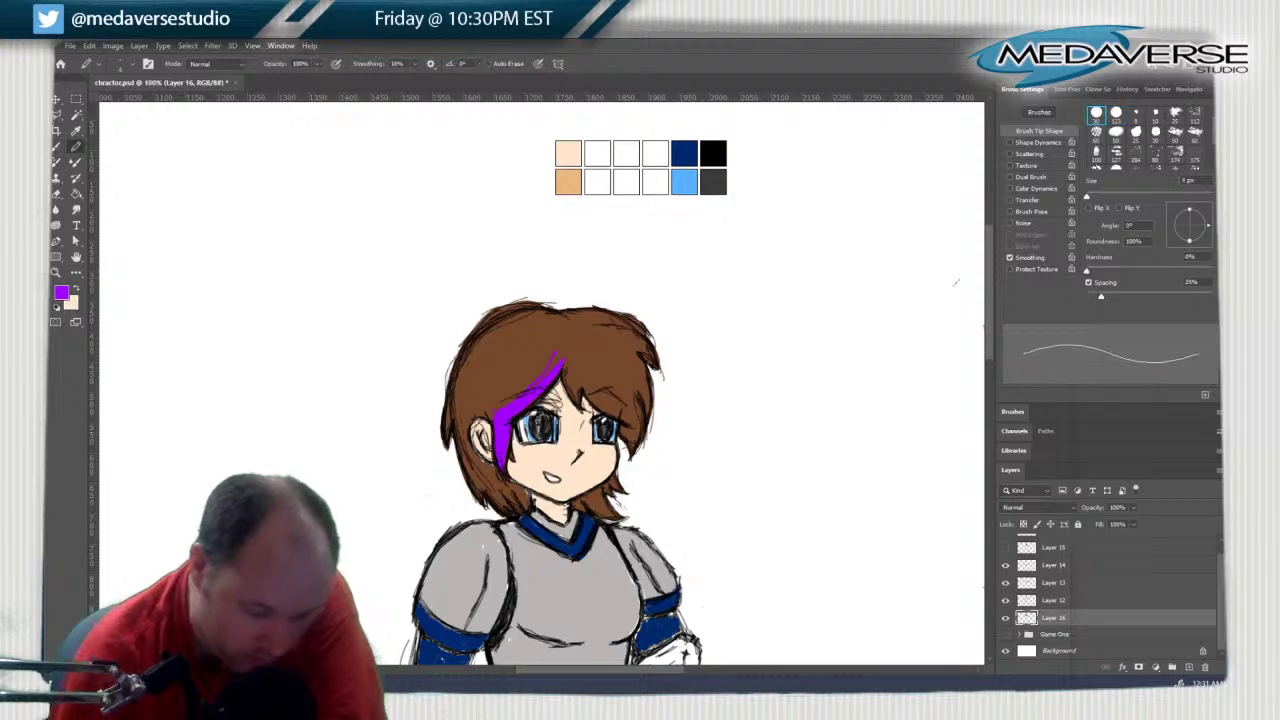
key(i)
click(530, 355)
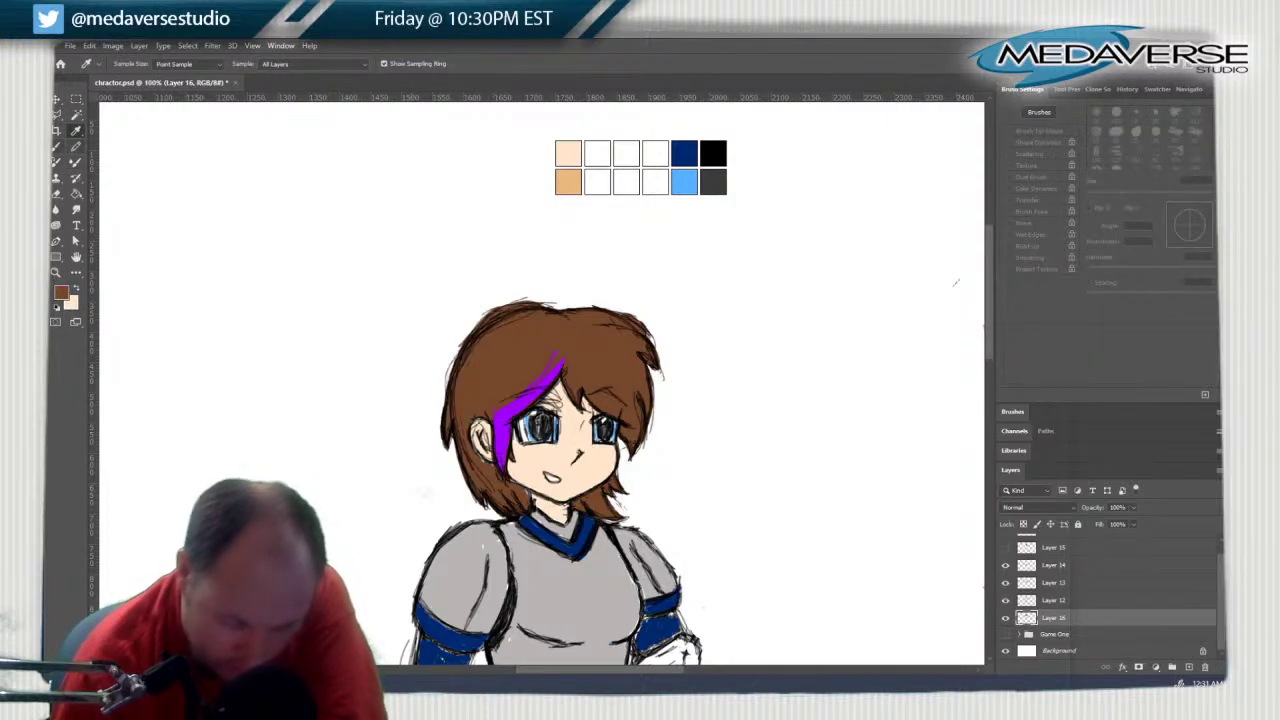
key(b)
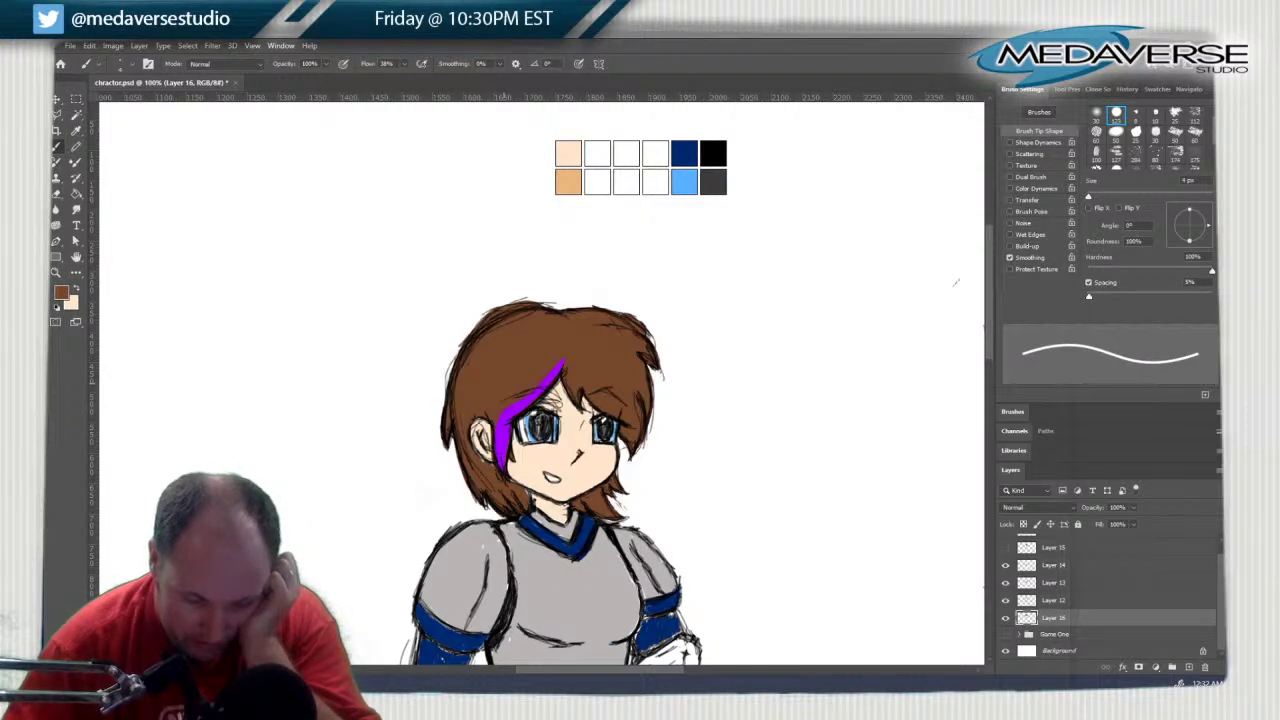
drag(955, 283, 955, 214)
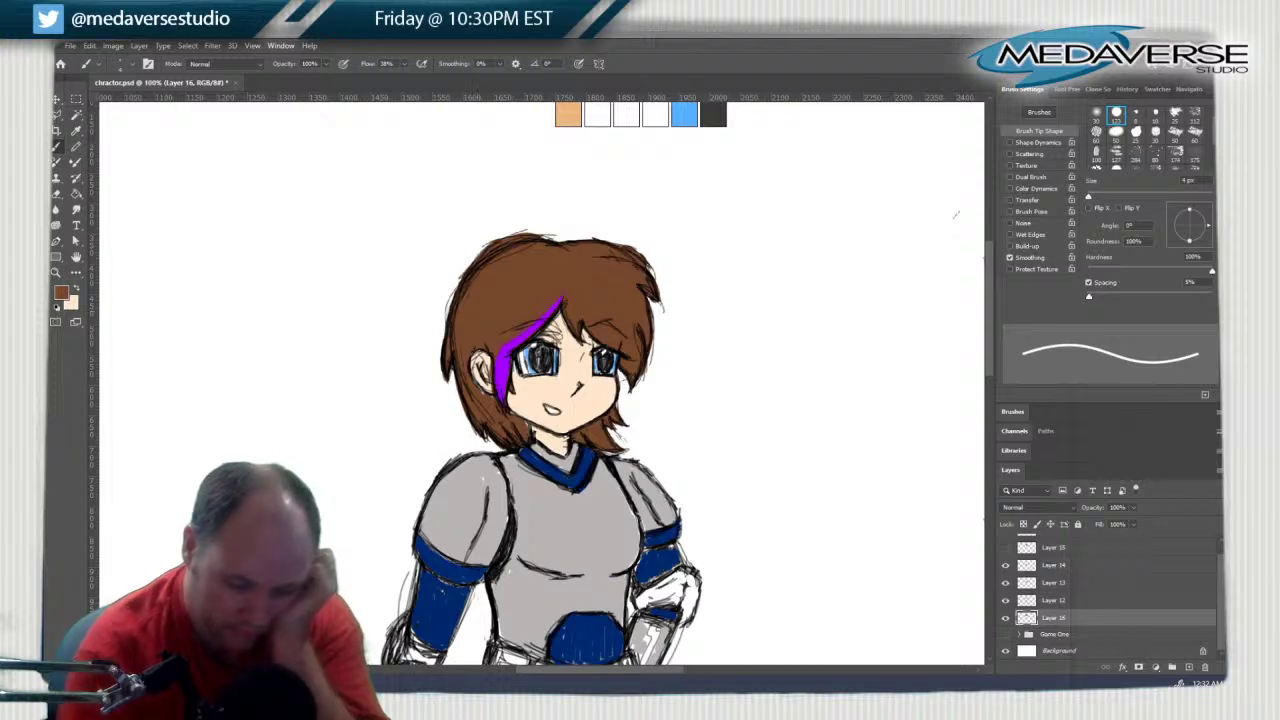
key(x)
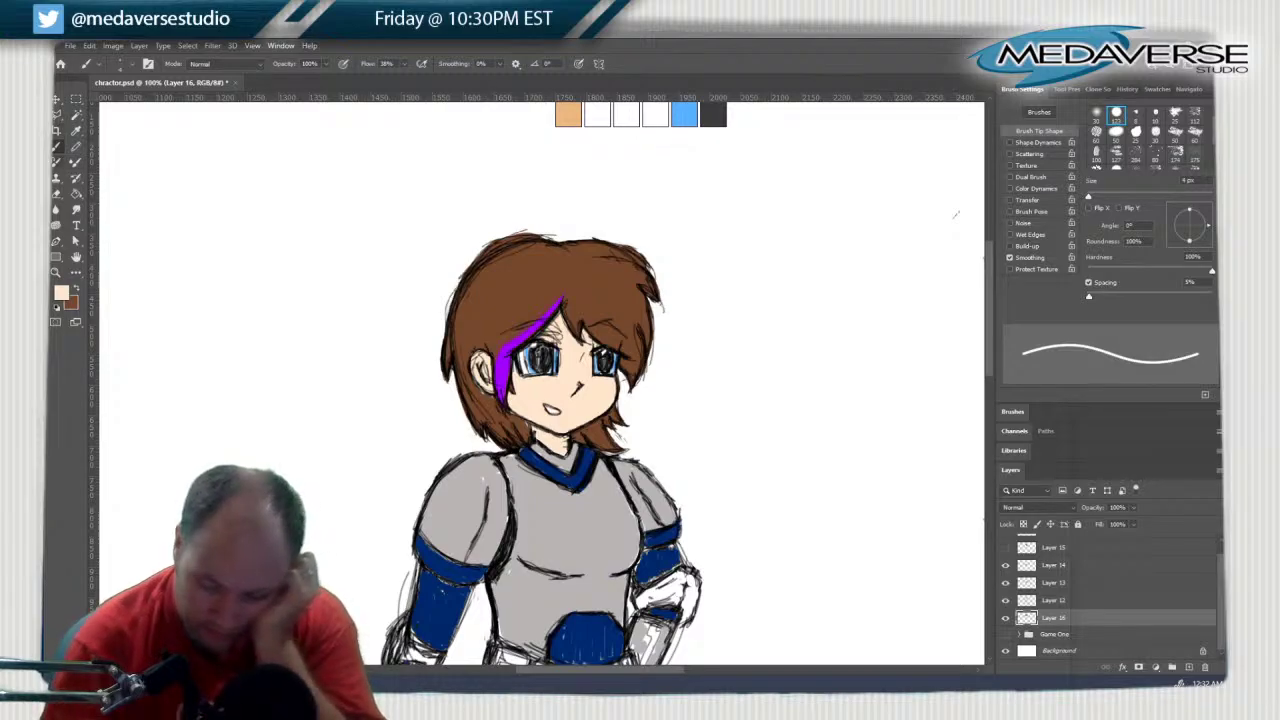
Toggle the visibility of the skin and hair color layer and the helmet layer to compare the character with and without them
key(ctrl+z)
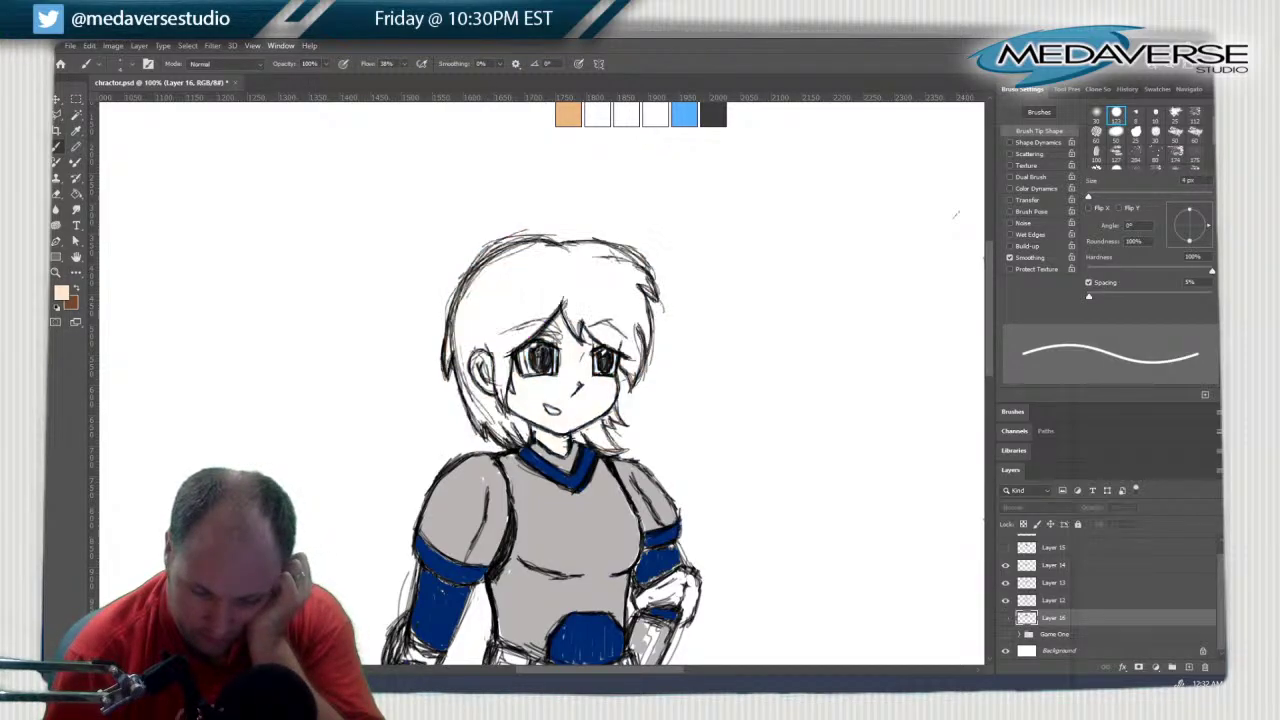
key(ctrl+shift+z)
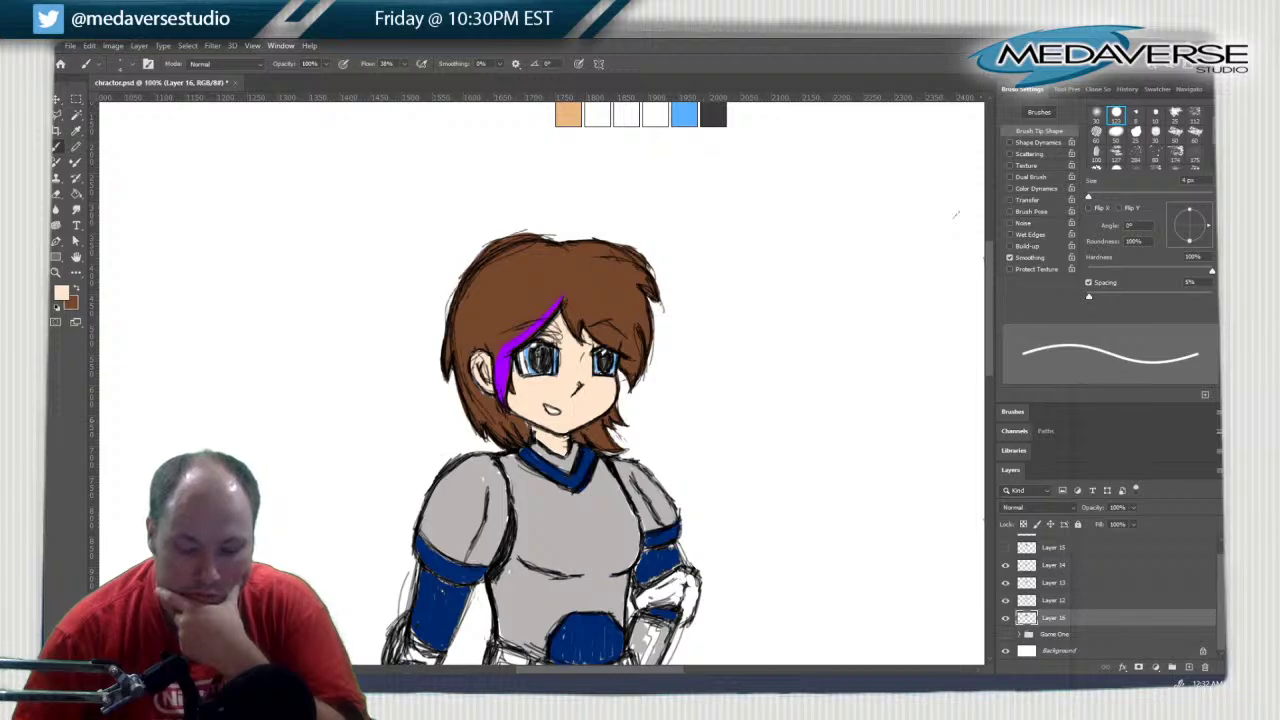
scroll(955, 213, down, 6)
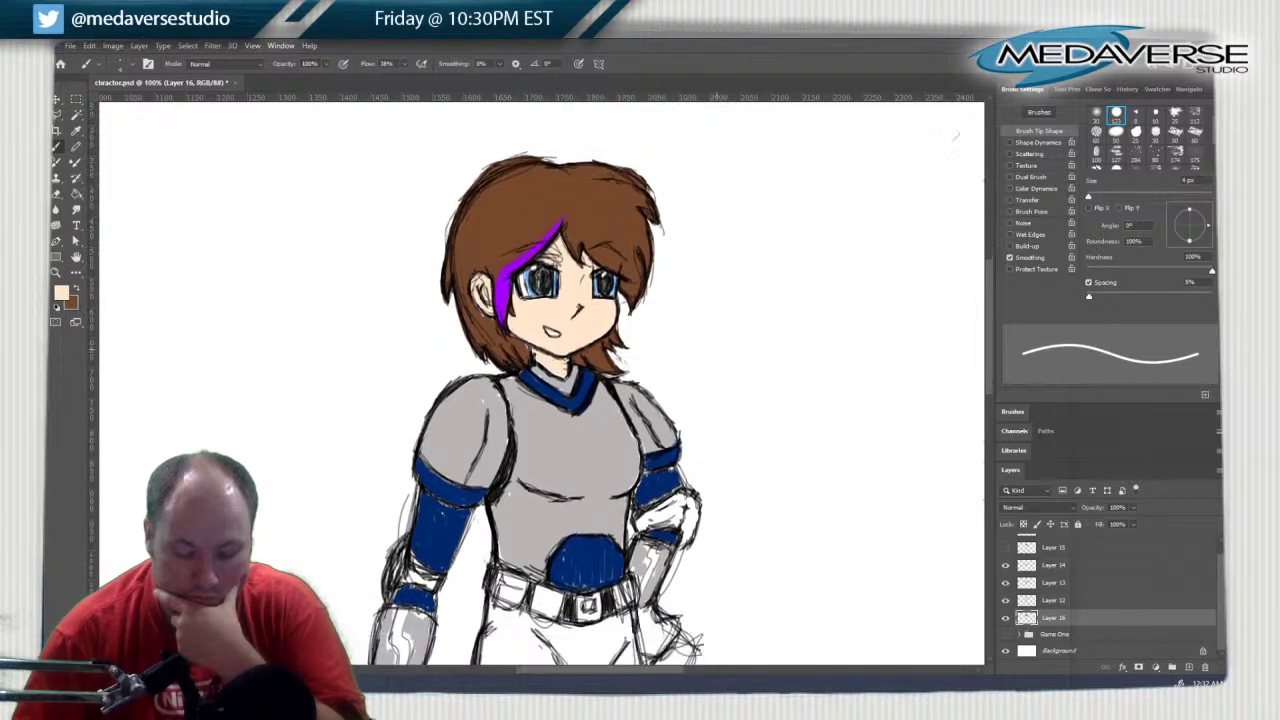
scroll(680, 587, down, 1)
scroll(680, 587, up, 2)
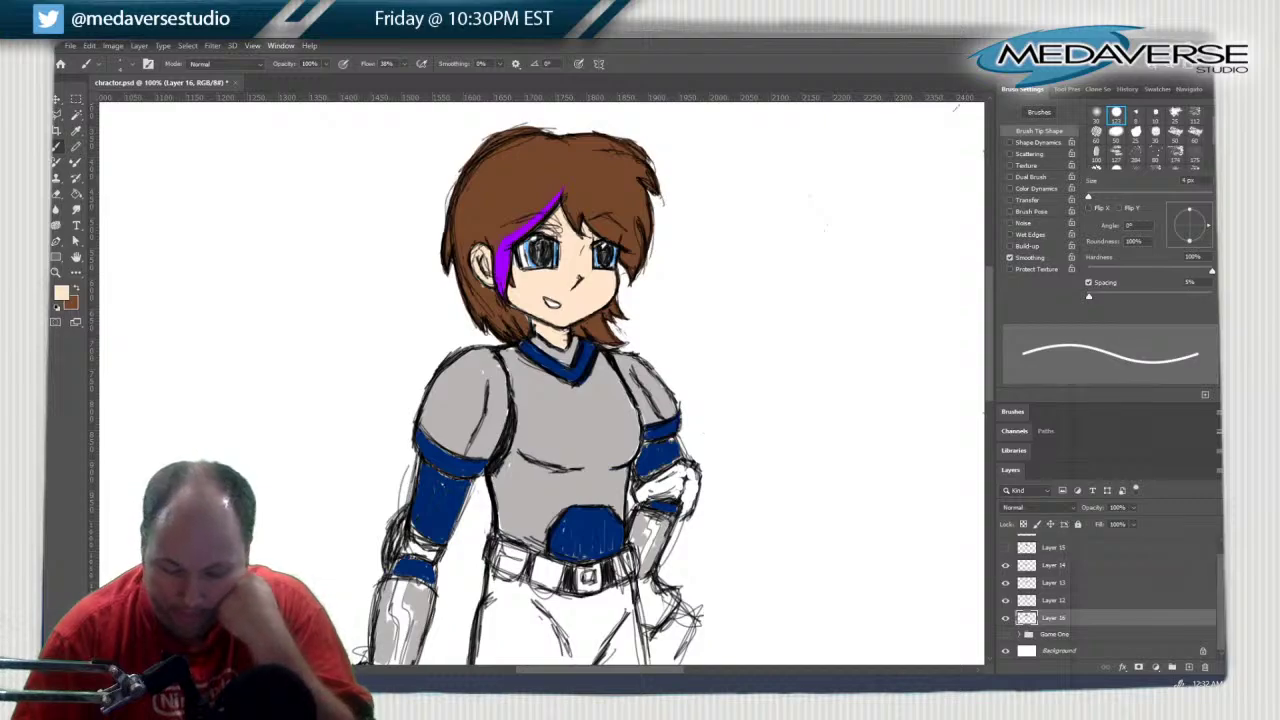
click(1006, 548)
click(1006, 547)
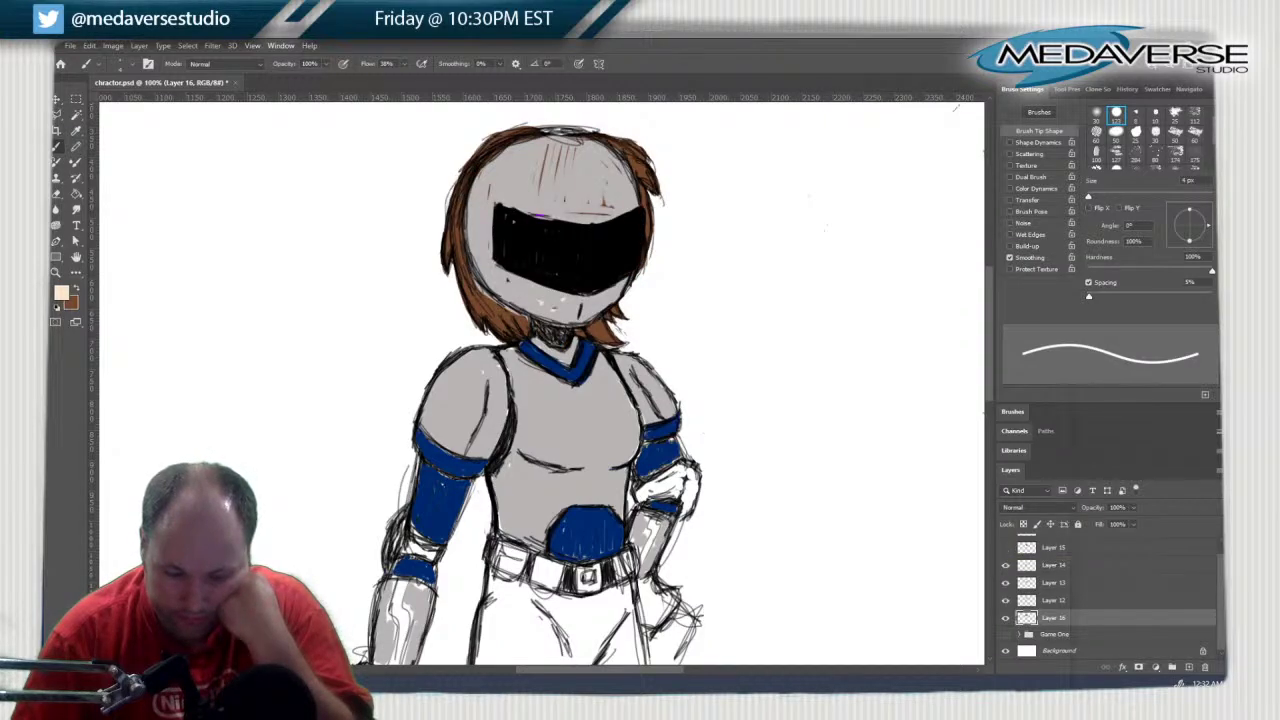
click(1006, 547)
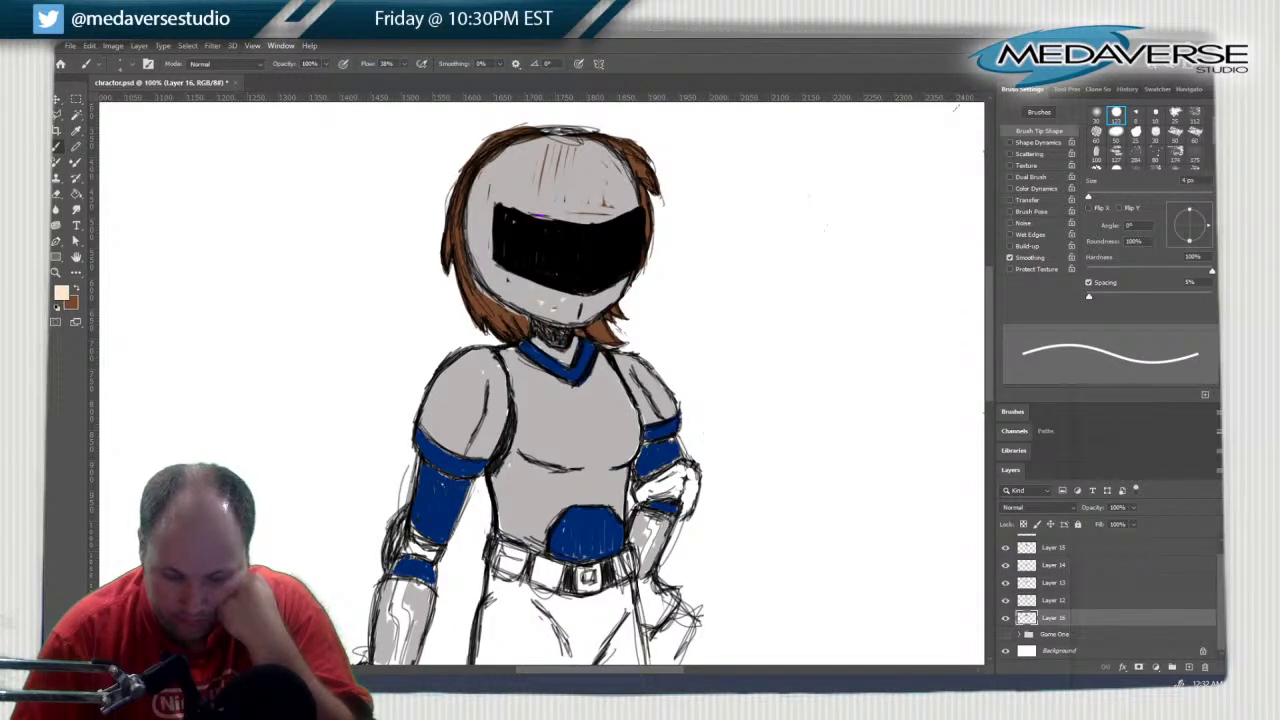
click(1006, 547)
click(1006, 547)
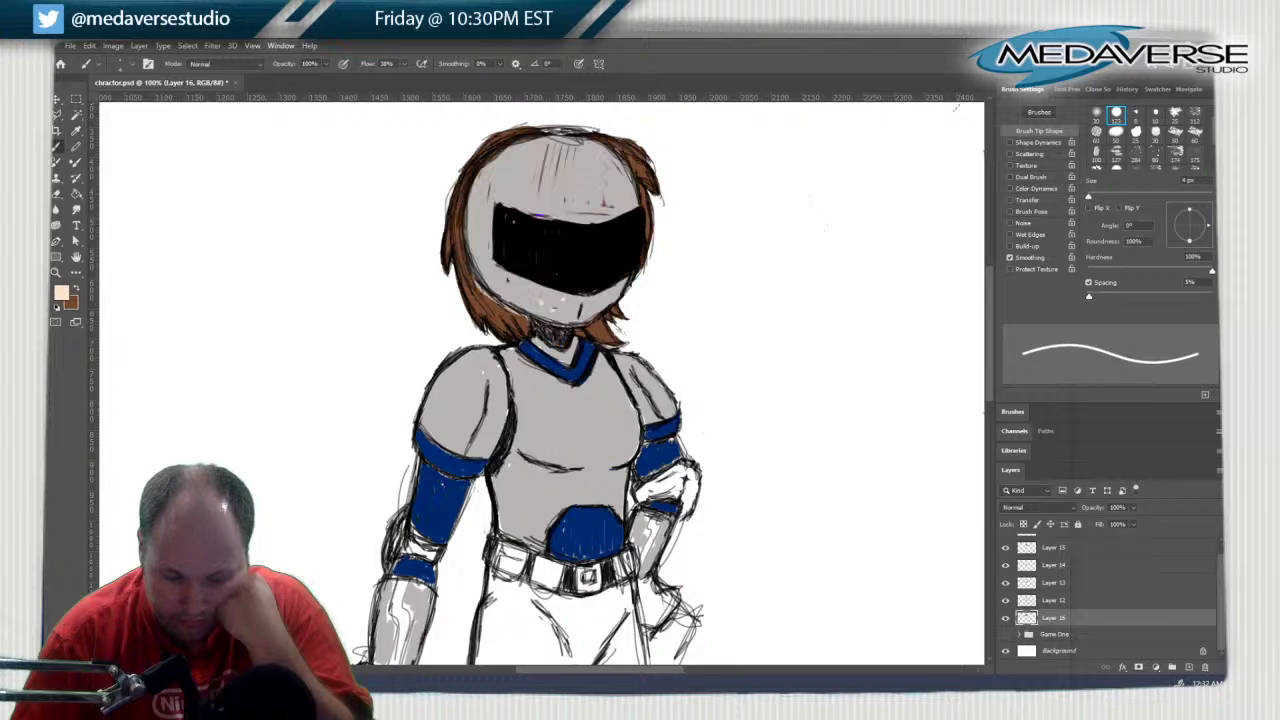
click(1006, 547)
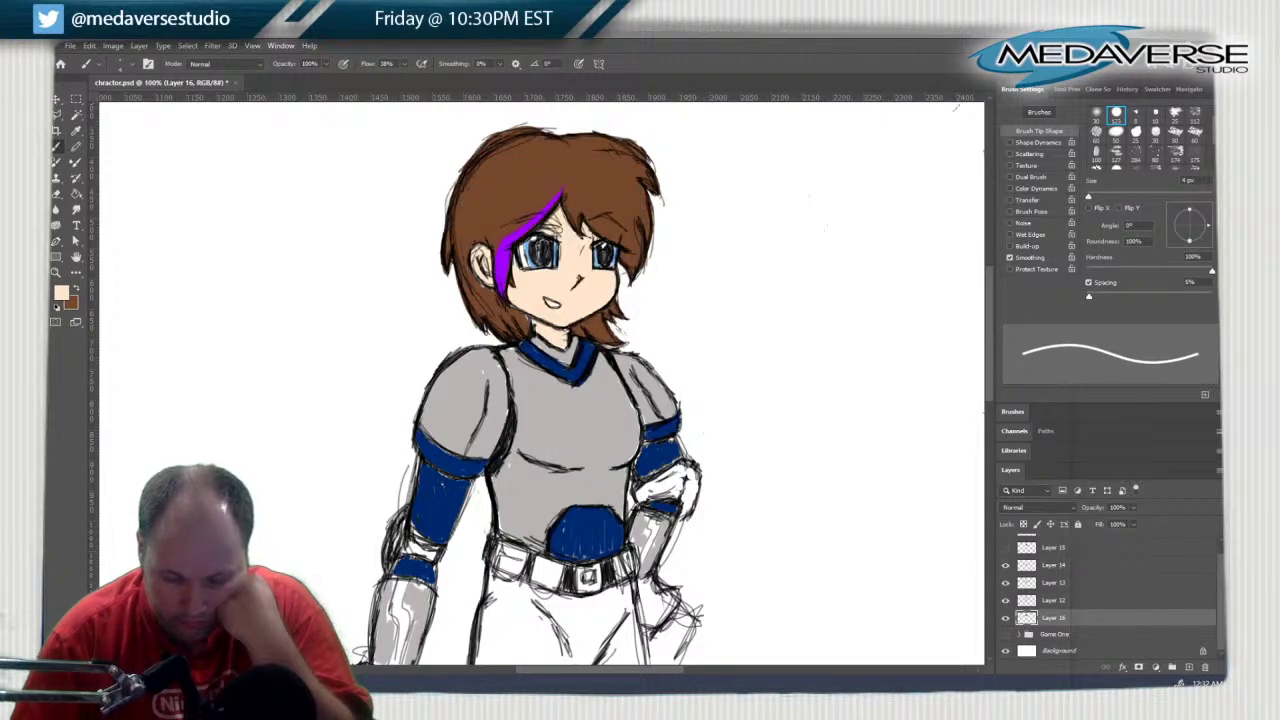
Examine the whole character and a closer view of the upper body to judge the colors painted so far
scroll(903, 447, down, 5)
scroll(903, 447, up, 3)
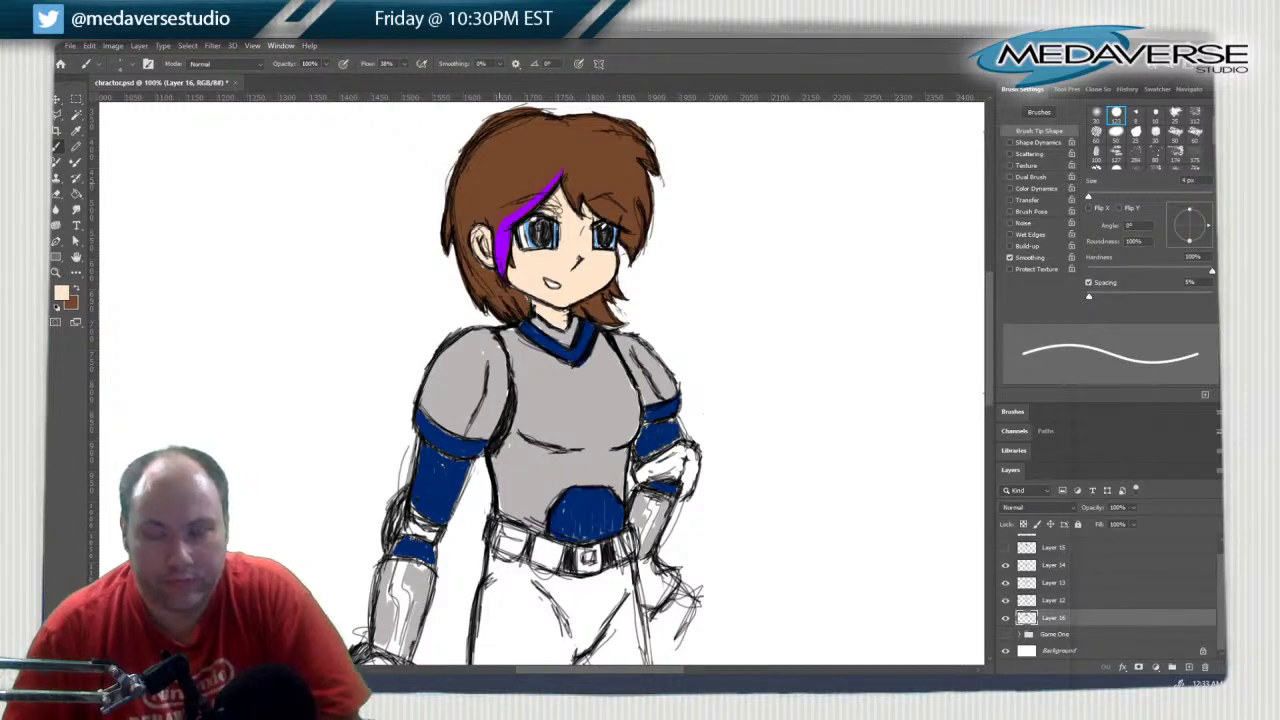
scroll(703, 413, up, 4)
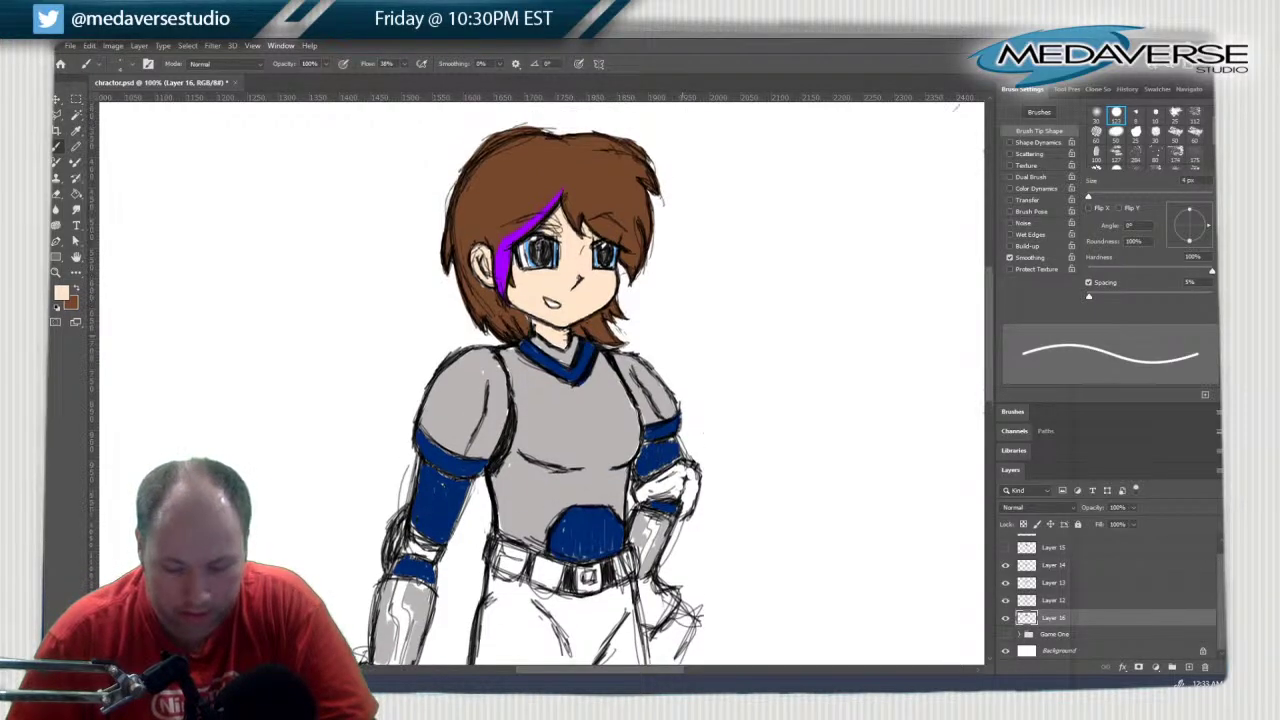
scroll(702, 343, down, 5)
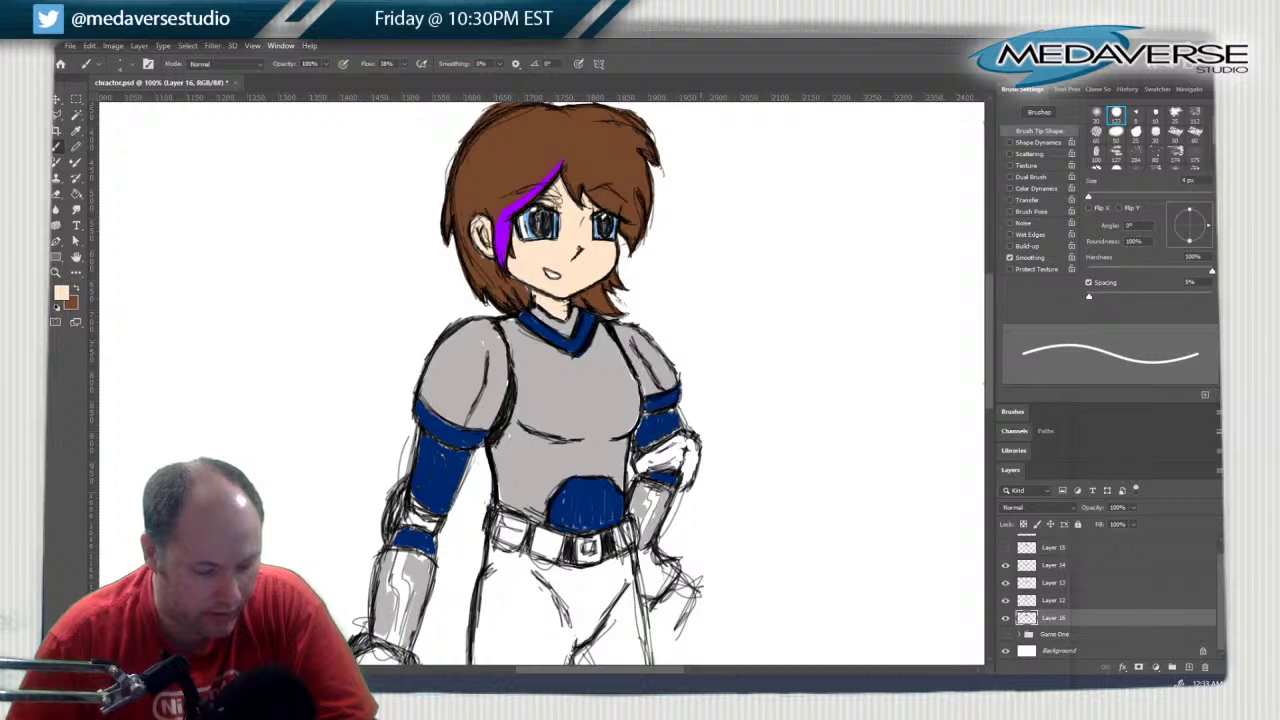
key(z)
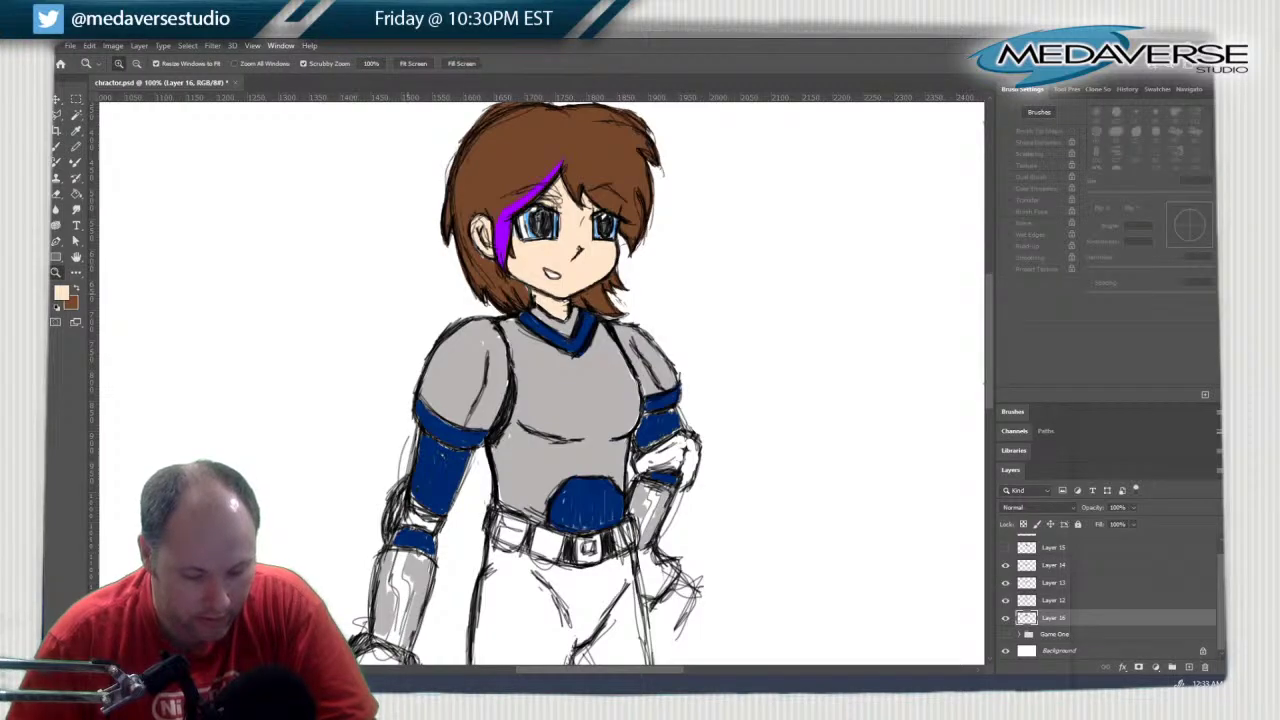
right_click(409, 296)
click(443, 301)
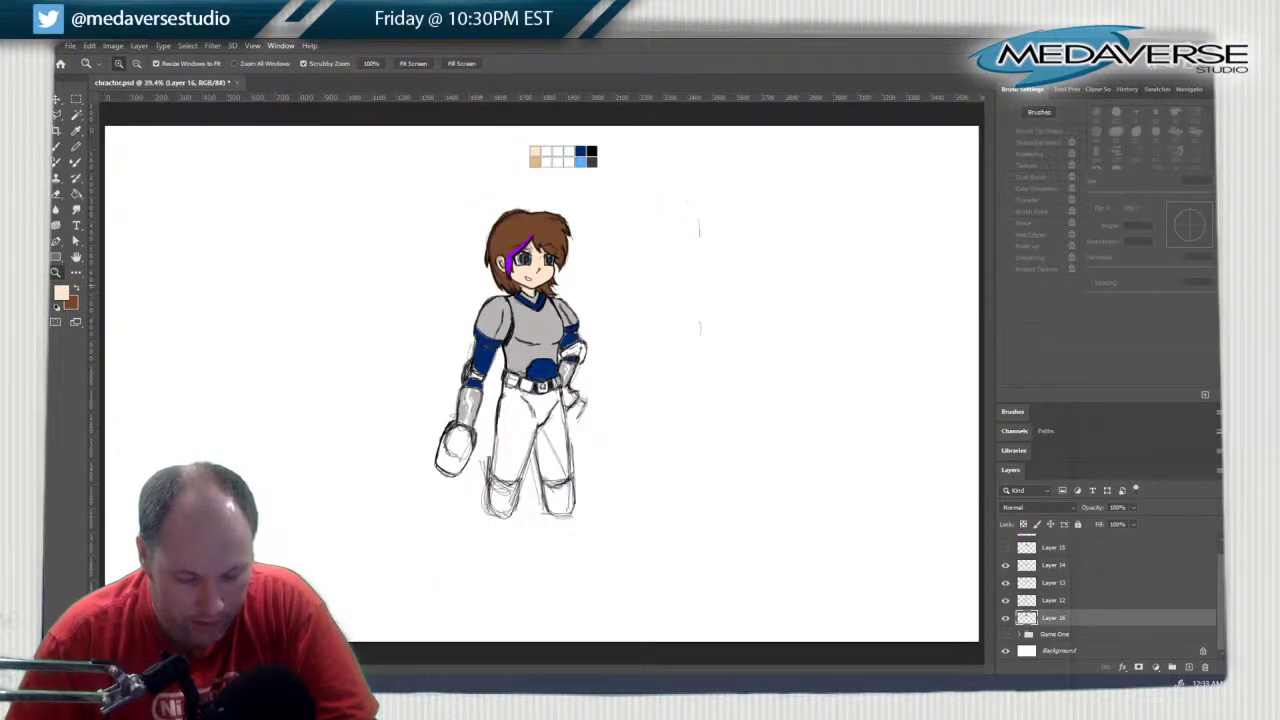
click(528, 299)
click(530, 296)
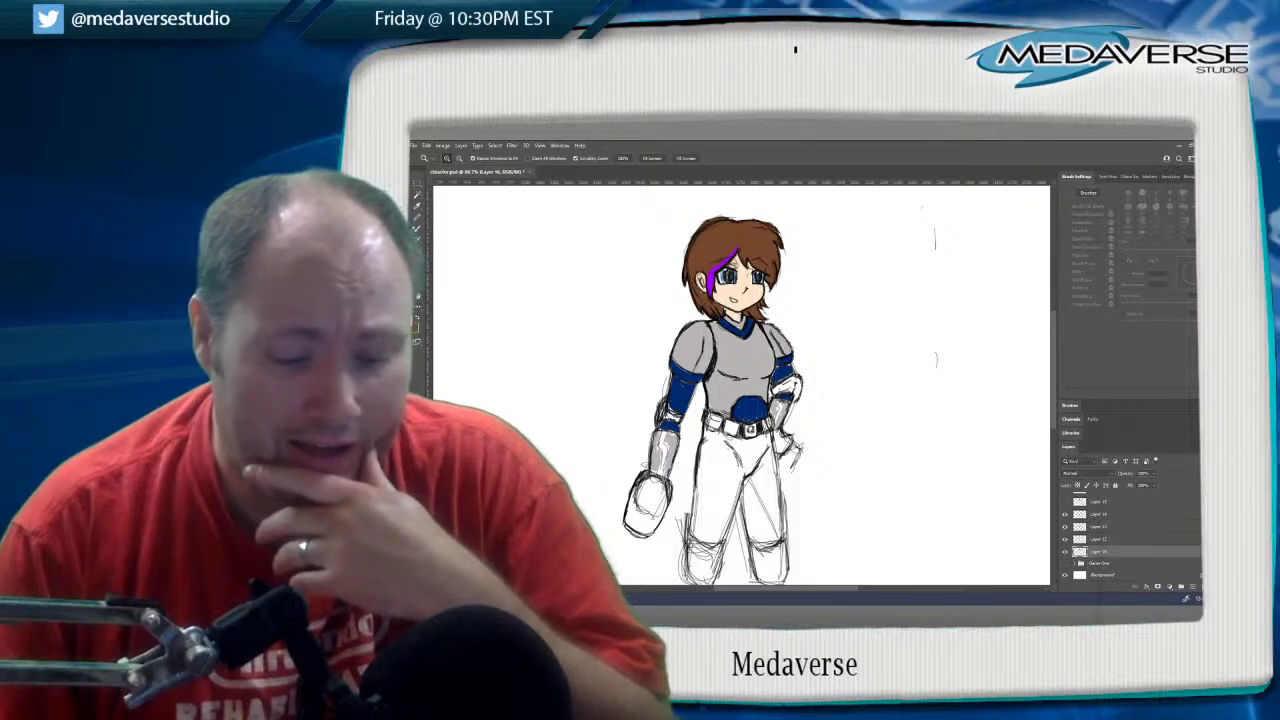
click(657, 306)
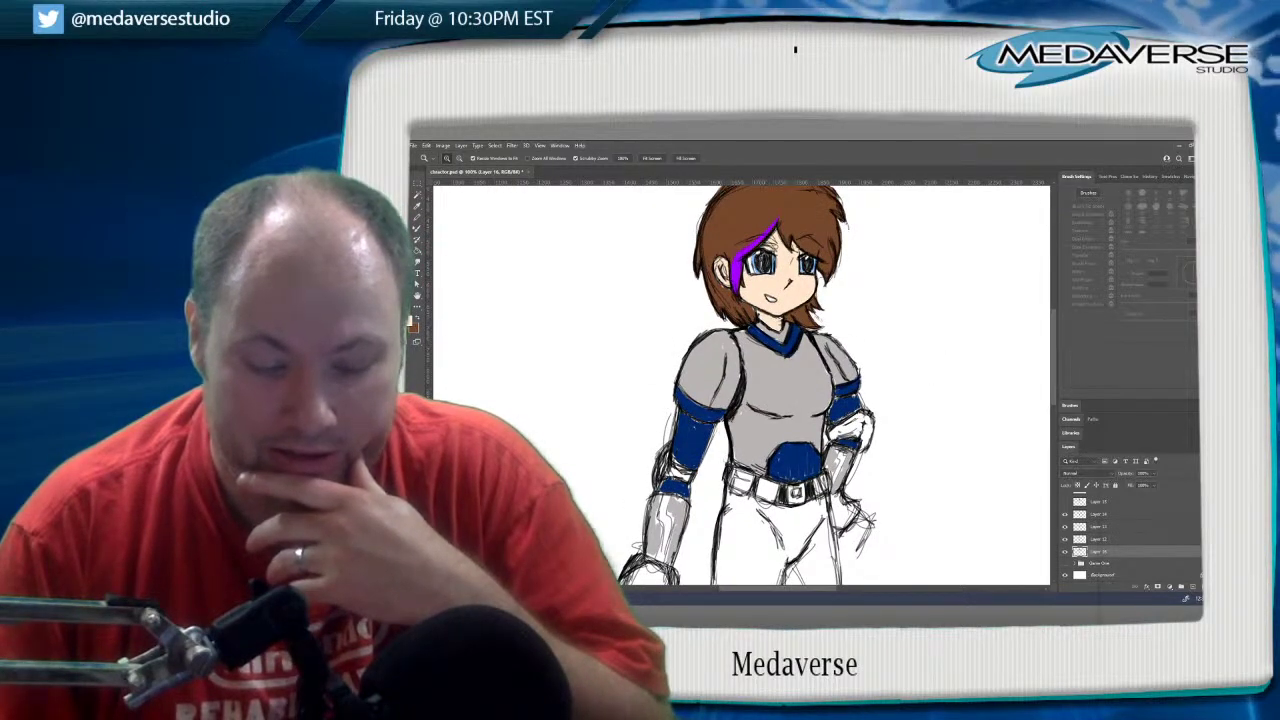
drag(1028, 380, 1042, 380)
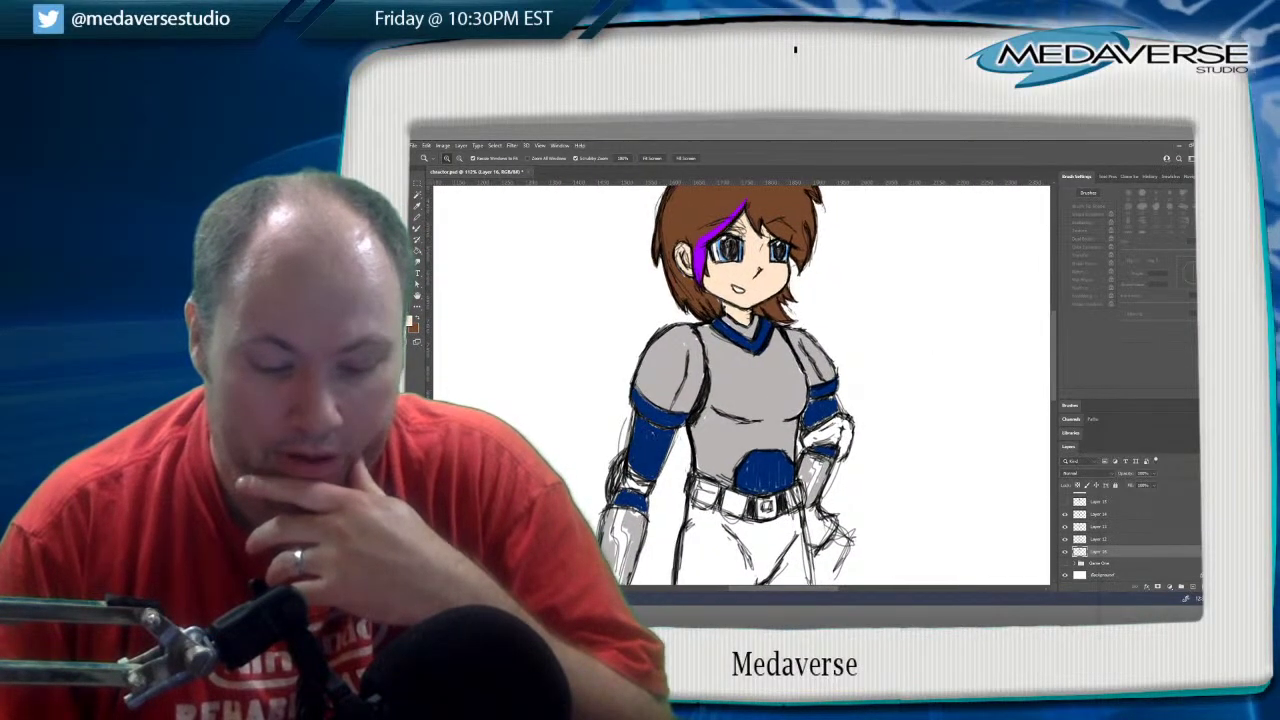
scroll(741, 385, up, 5)
scroll(741, 385, down, 2)
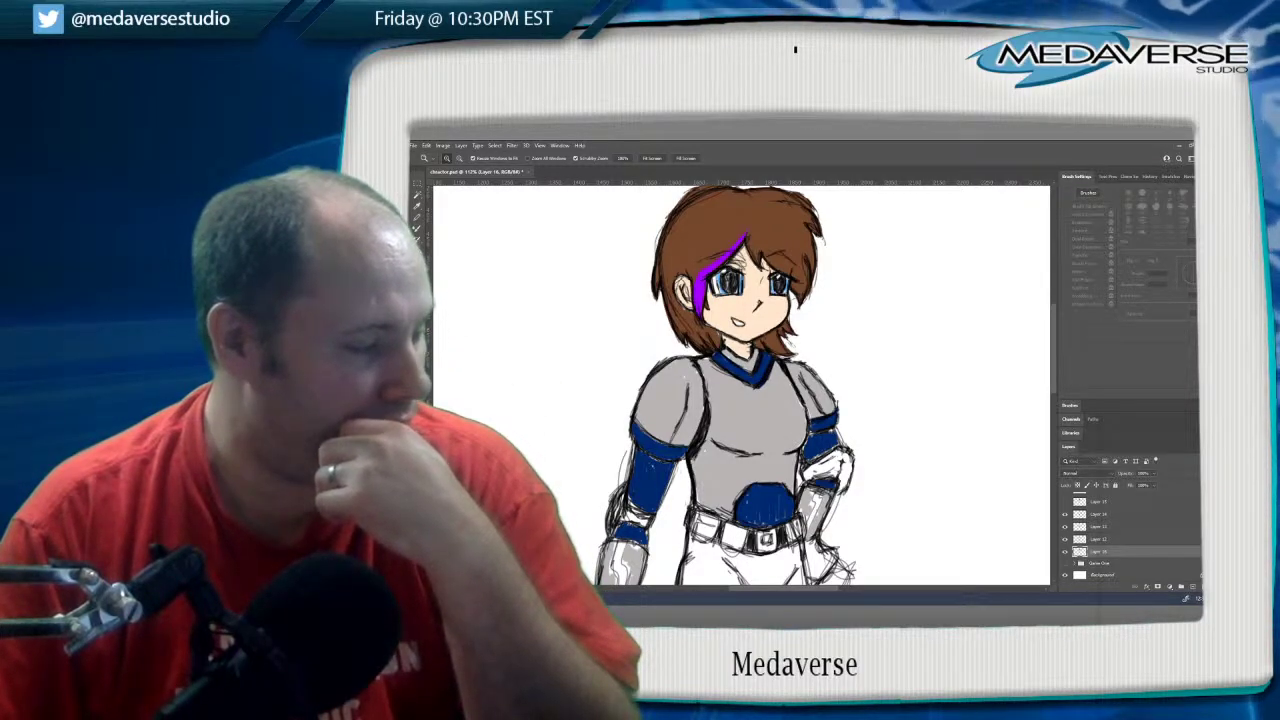
click(413, 146)
click(428, 247)
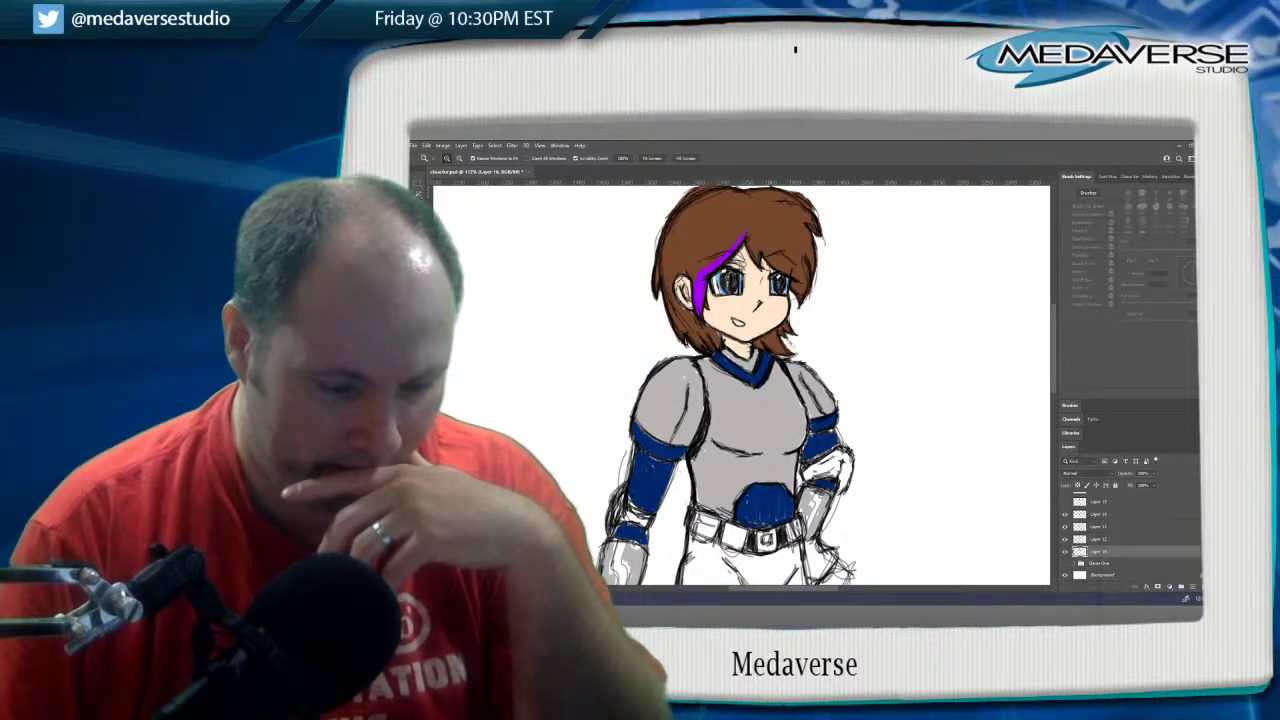
click(416, 432)
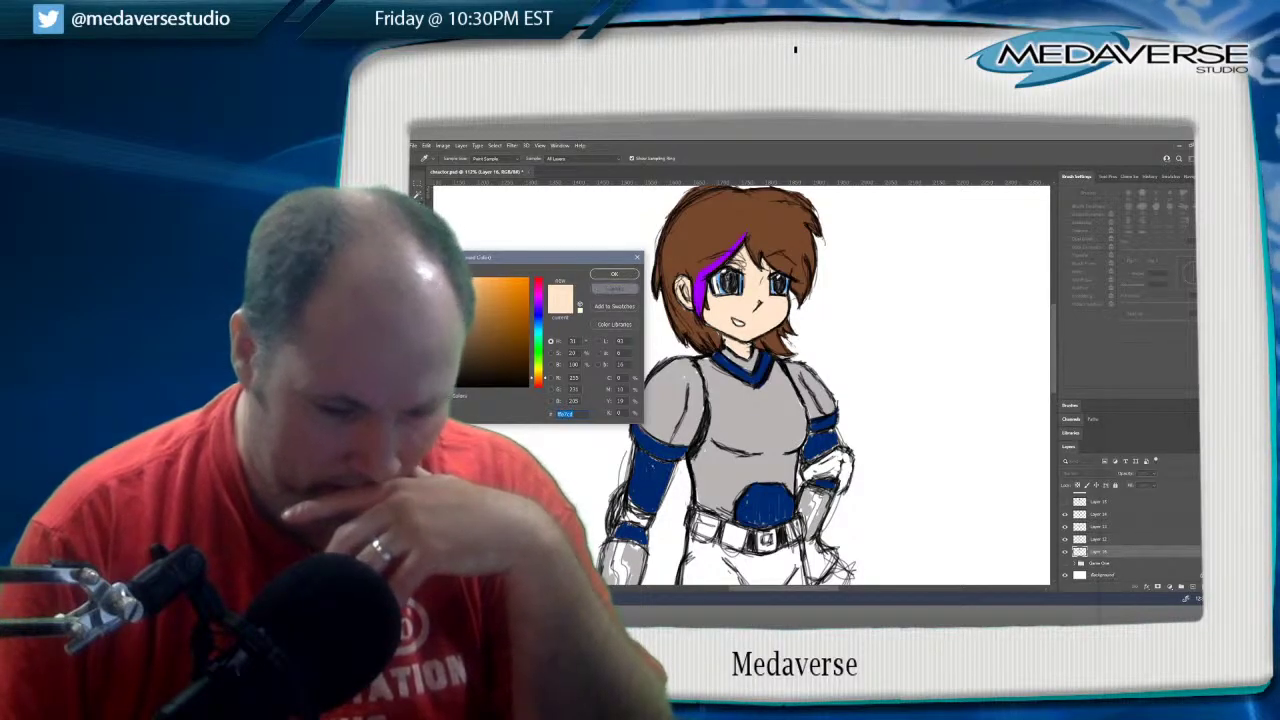
click(614, 289)
scroll(864, 390, up, 3)
scroll(740, 390, up, 4)
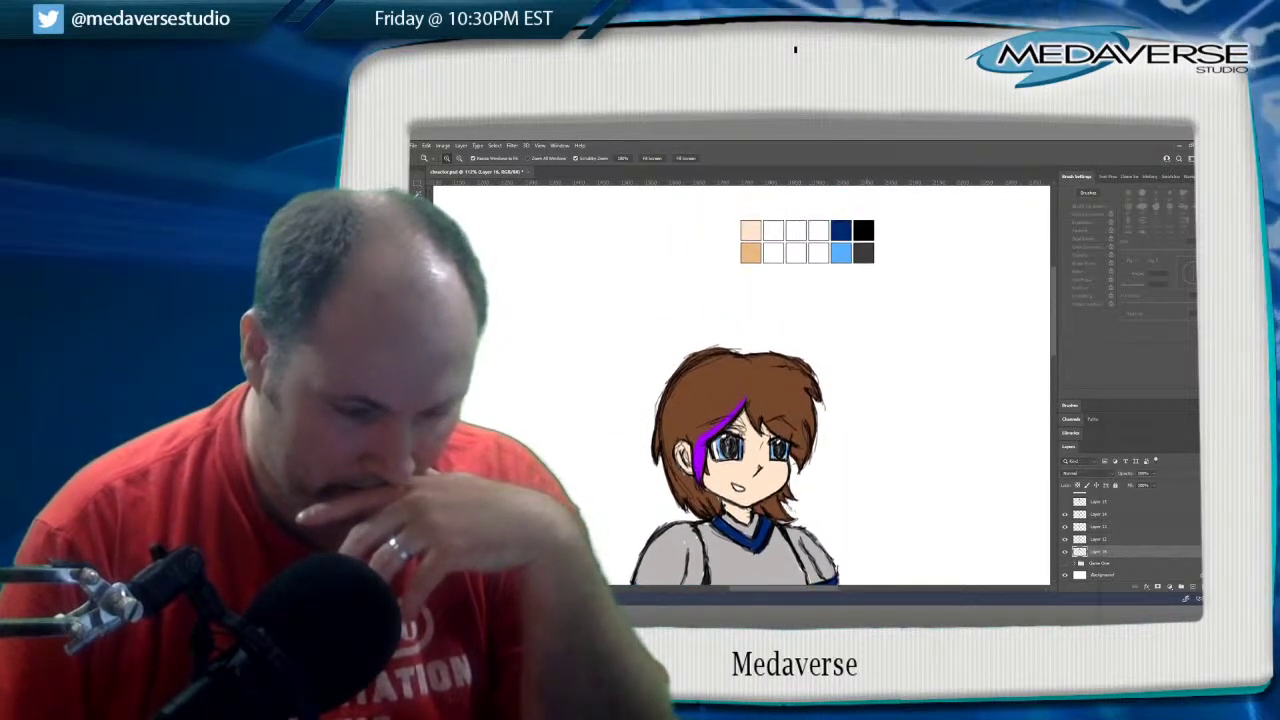
click(416, 430)
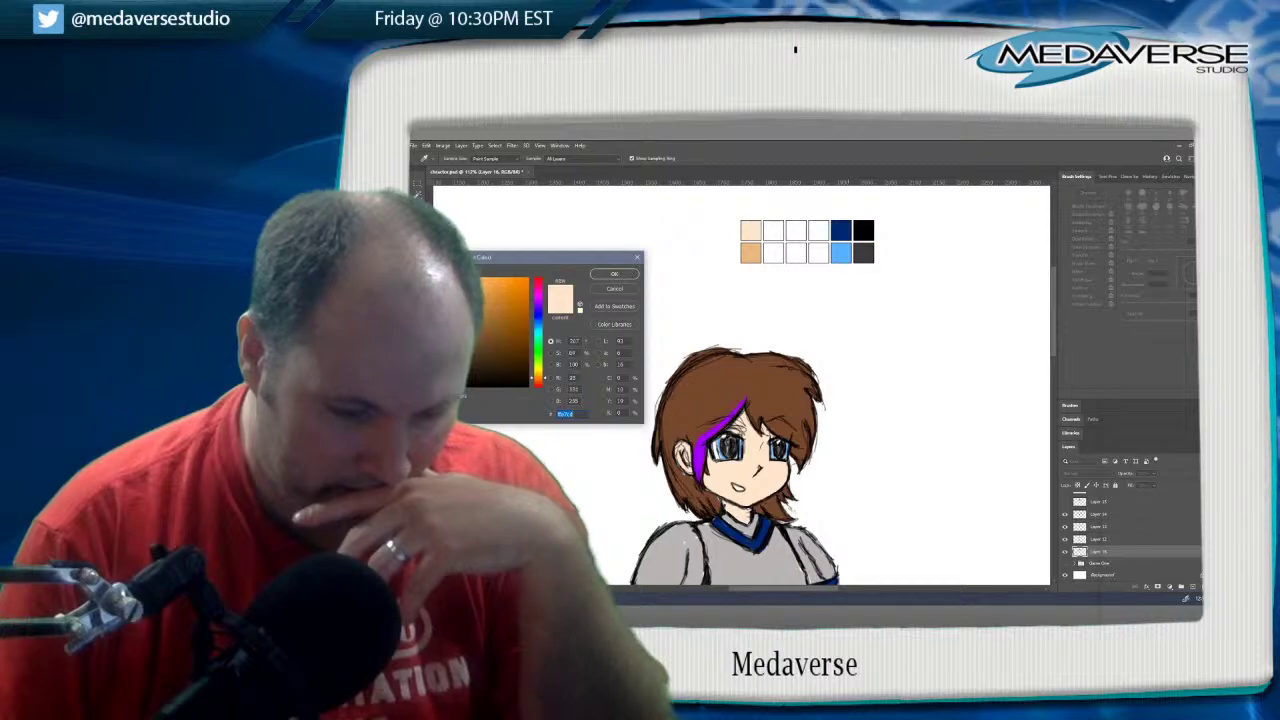
key(Return)
Toggle the visibility of Layers 16, 12 and 13 to check which part of the drawing each one holds
scroll(740, 390, down, 2)
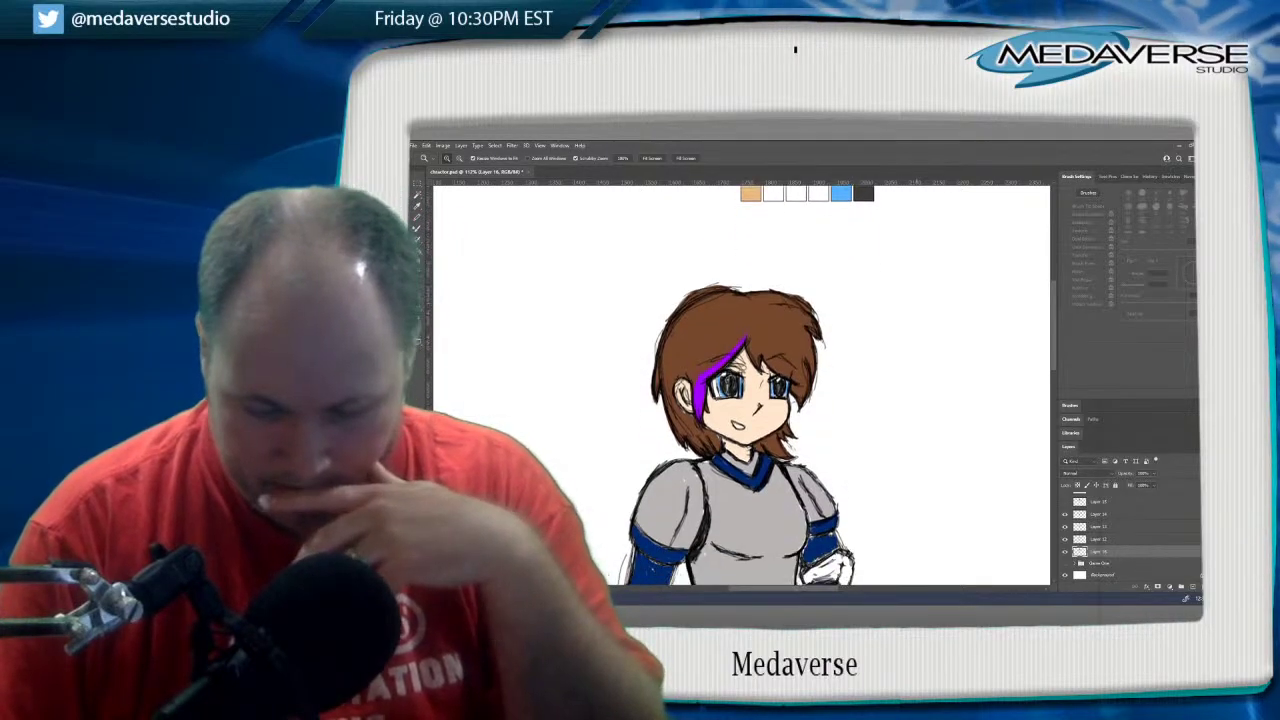
scroll(740, 390, down, 4)
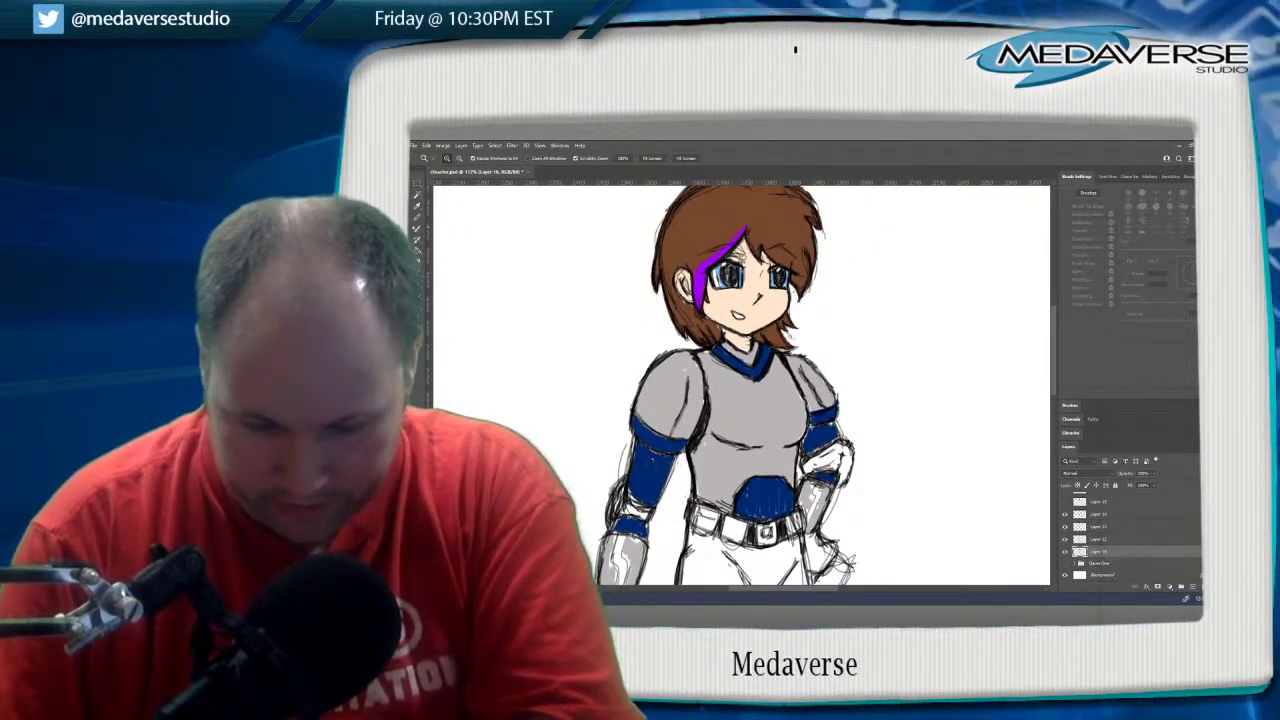
click(1065, 552)
click(1065, 552)
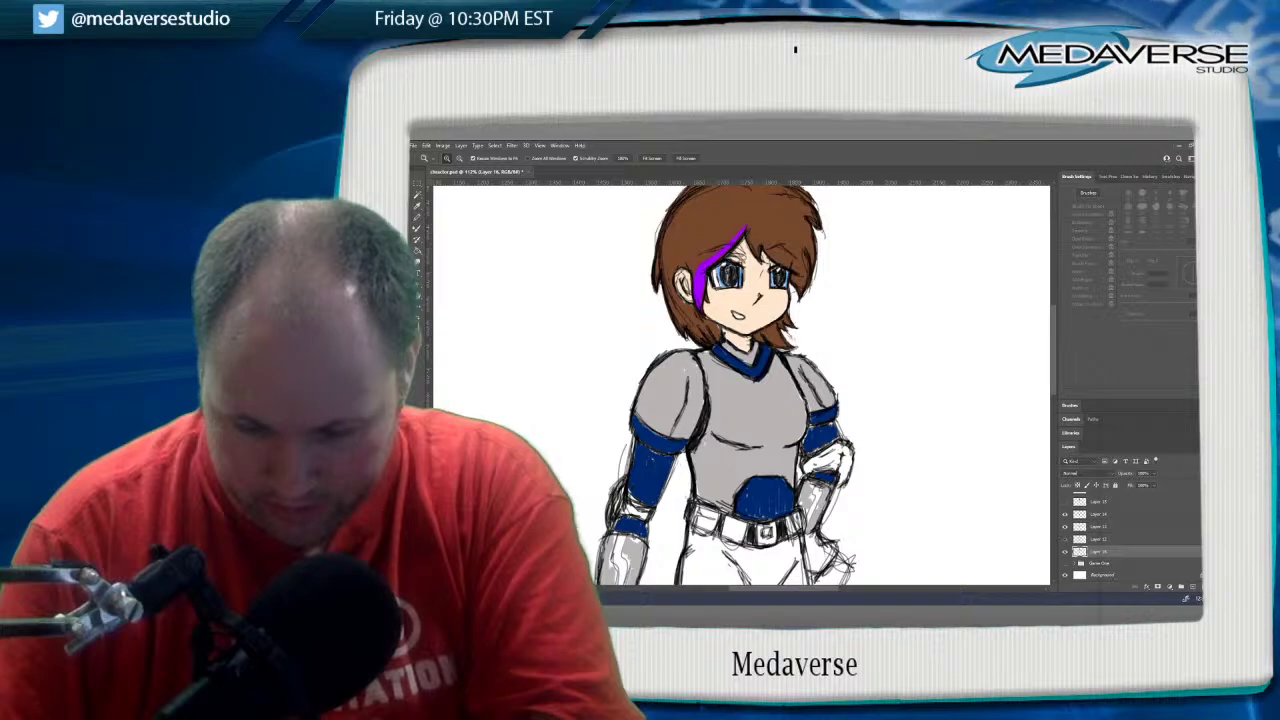
click(1065, 539)
click(1065, 539)
click(1065, 527)
click(1065, 527)
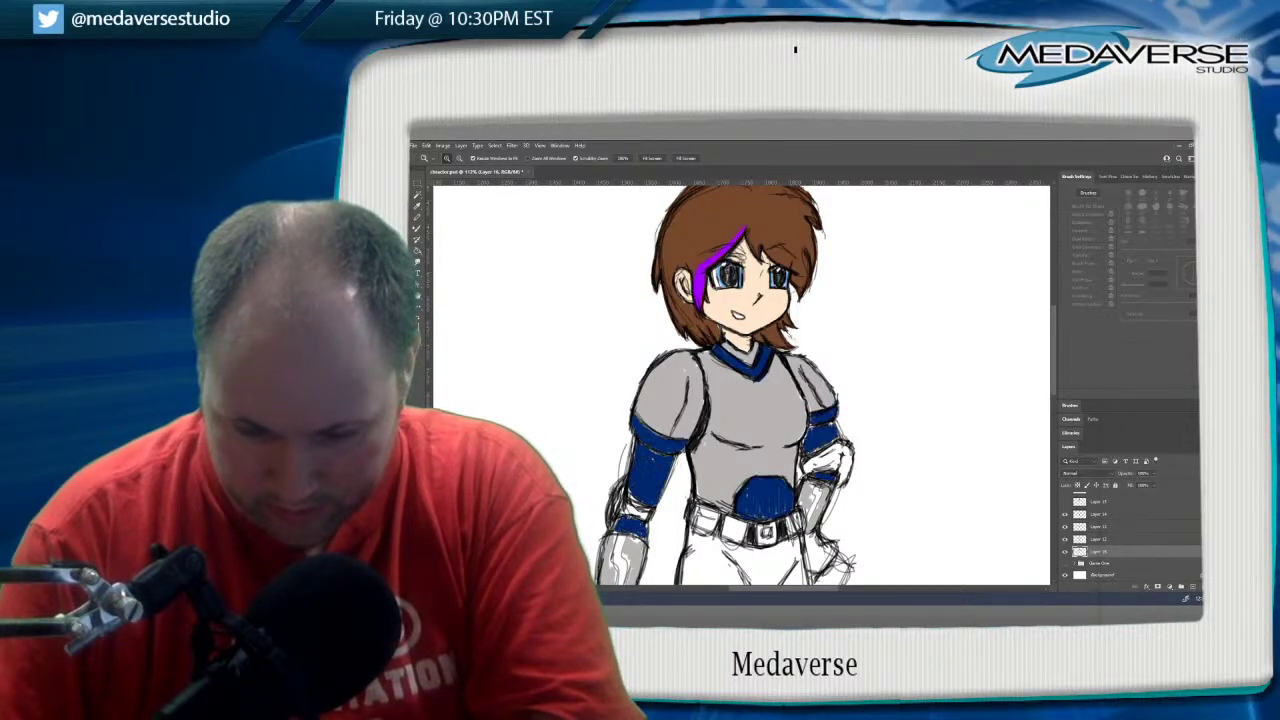
key(ctrl+comma)
key(ctrl+comma)
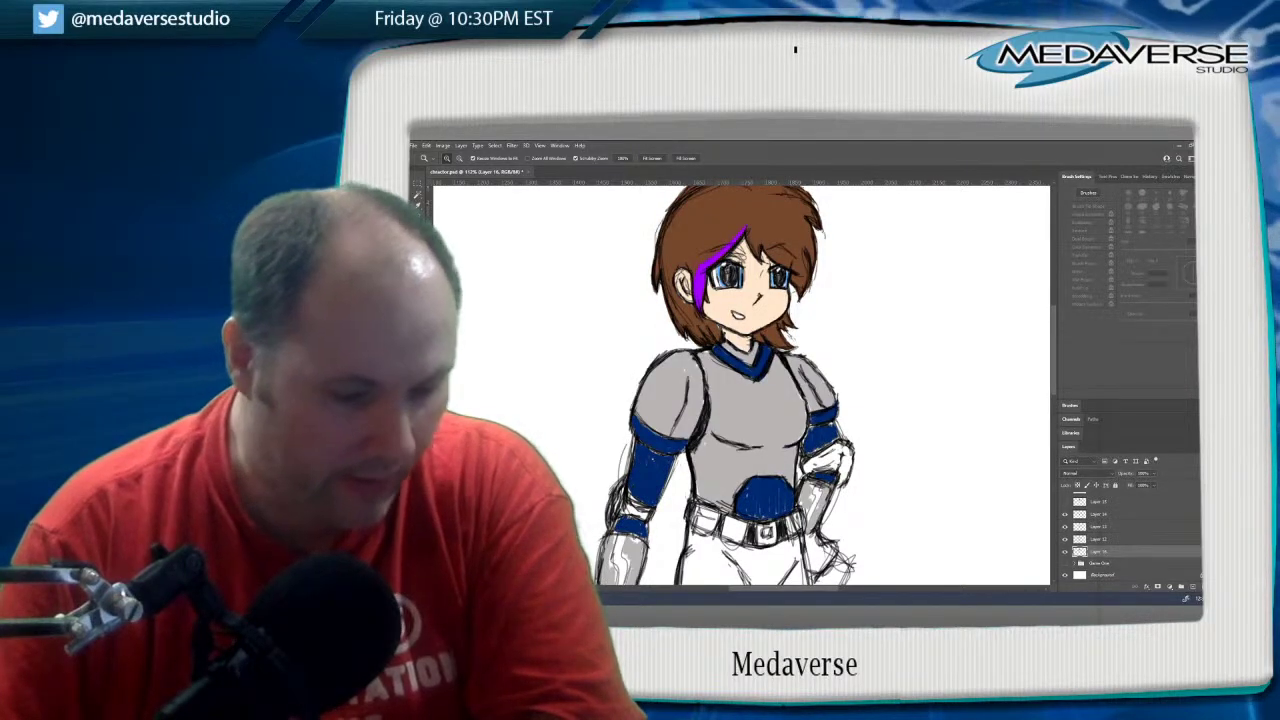
Fill the torso armor and both shoulder pieces with light blue on Layer 13
key(alt+bracketright)
key(alt+bracketright)
key(g)
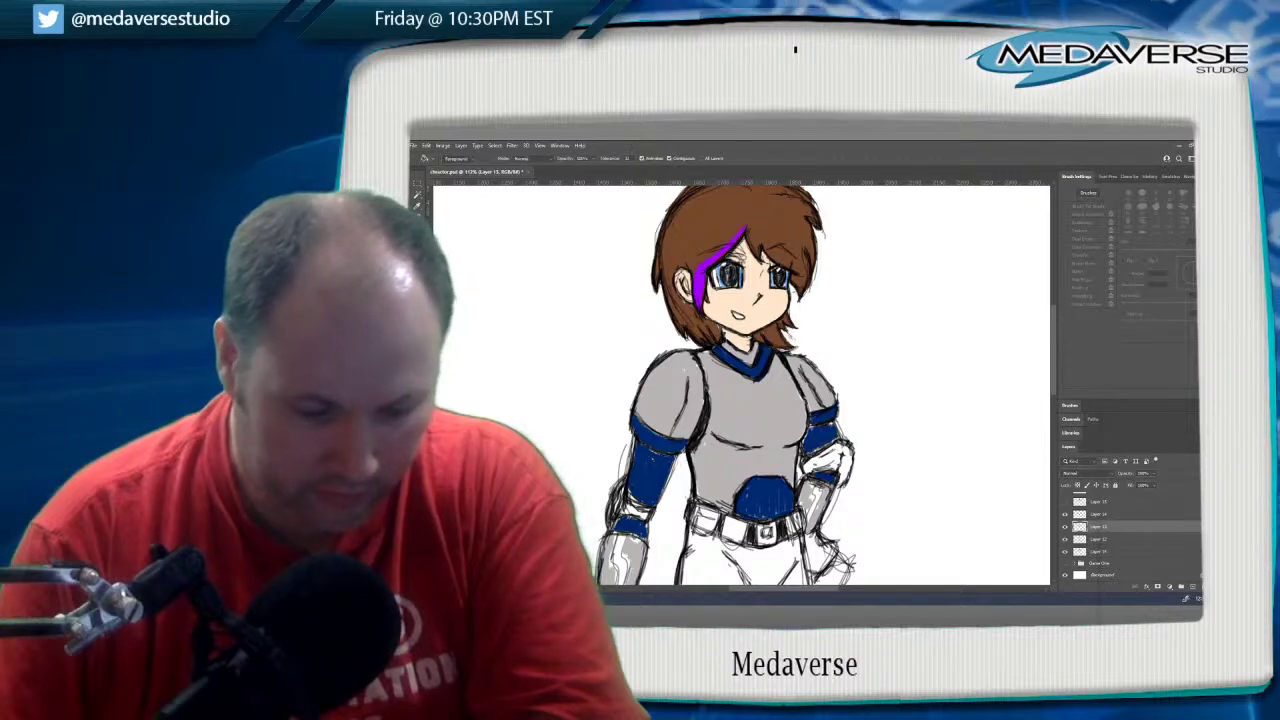
click(668, 392)
click(745, 420)
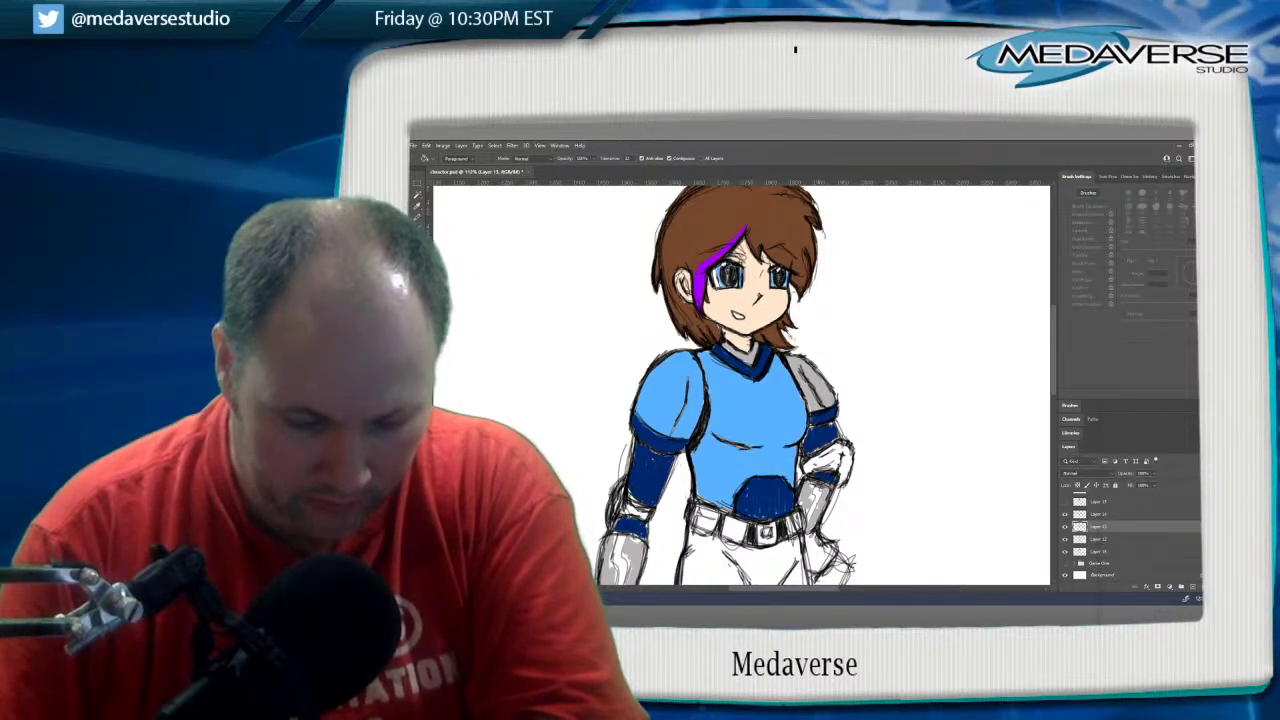
click(812, 385)
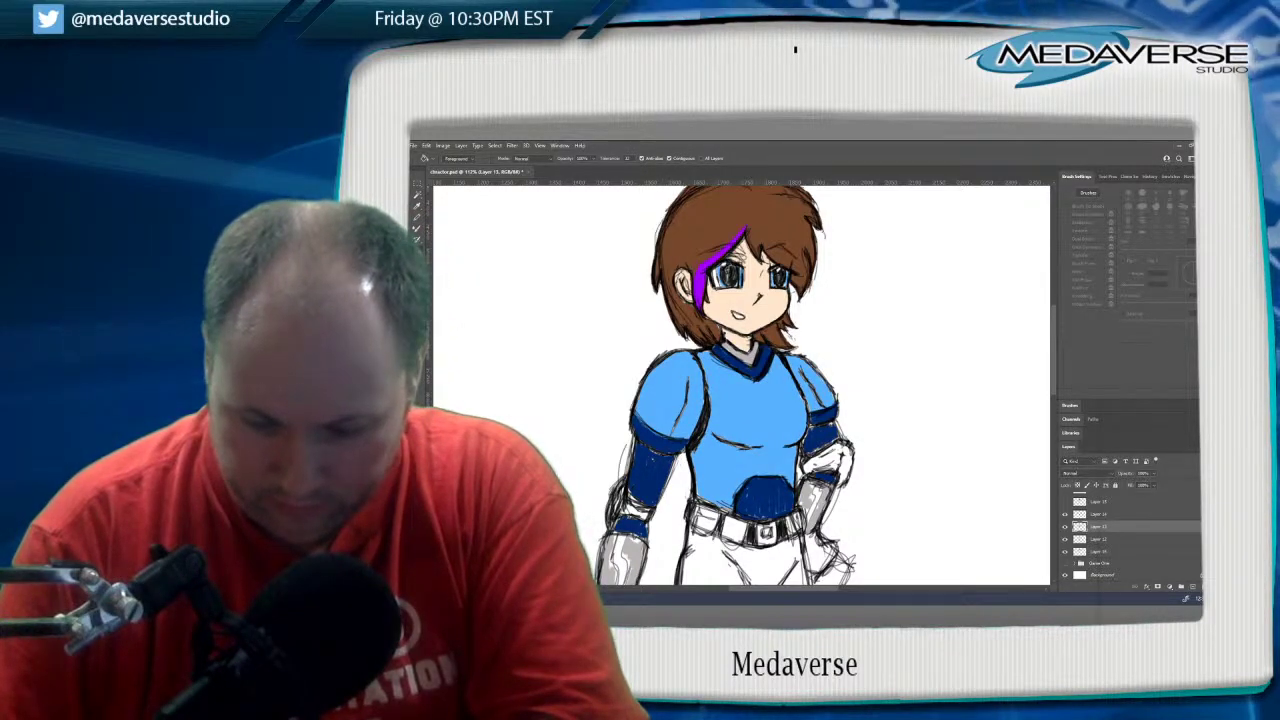
Make Layer 14 active, check its contents, and sample the dark grey palette swatch as the foreground color
click(1099, 514)
click(1065, 514)
click(1065, 514)
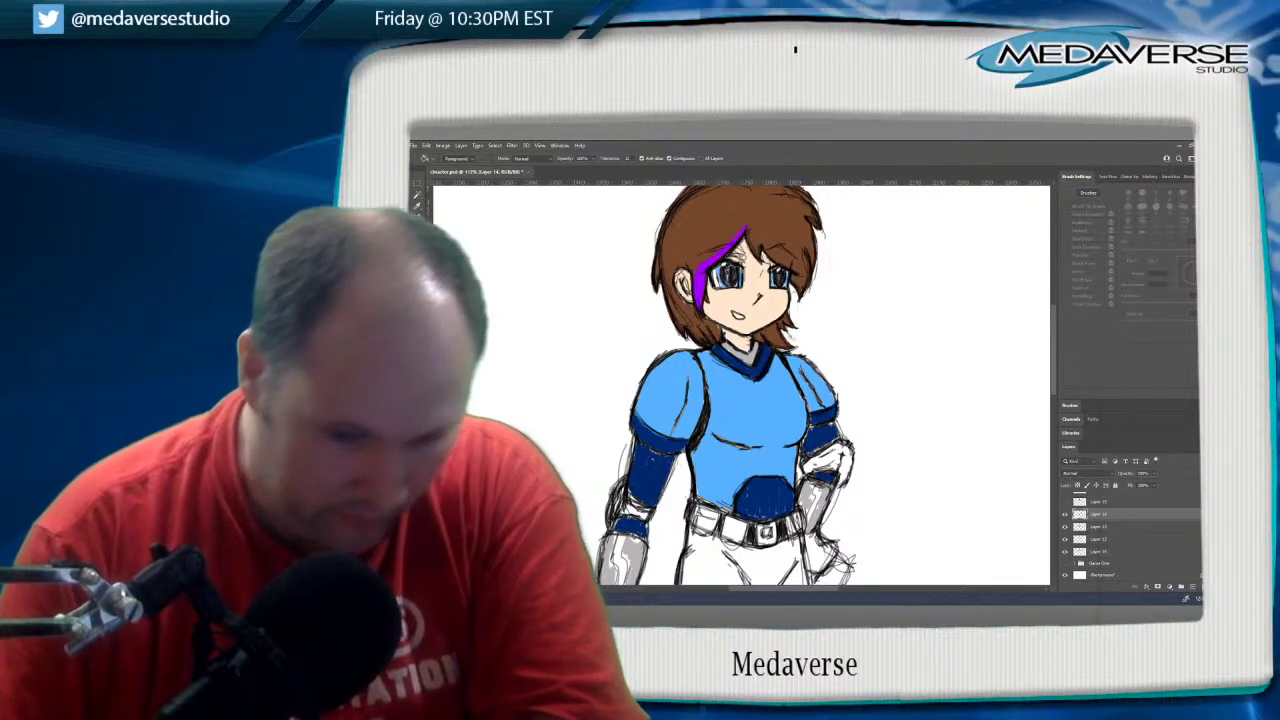
scroll(740, 385, up, 3)
scroll(864, 385, up, 4)
click(412, 308)
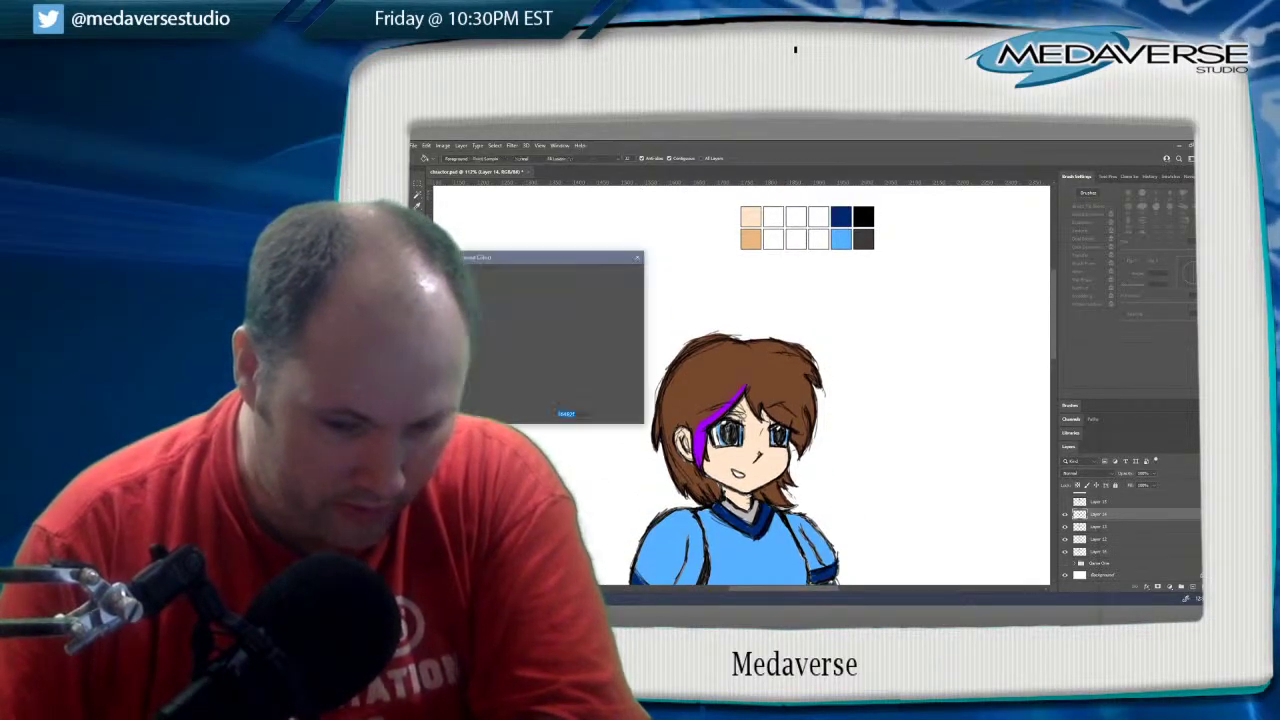
click(865, 240)
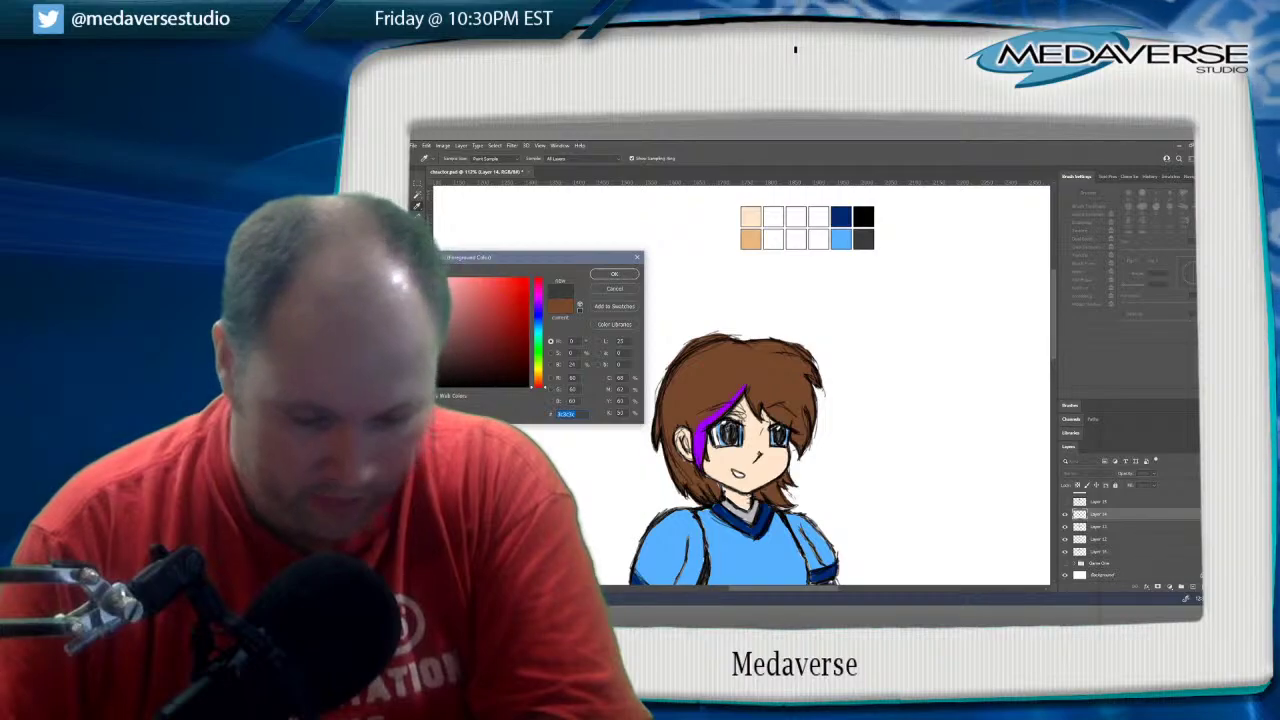
key(Return)
Fill the sleeves, elbow areas, collar and belly panel on Layer 14 with the dark grey
scroll(740, 385, down, 5)
scroll(926, 385, down, 1)
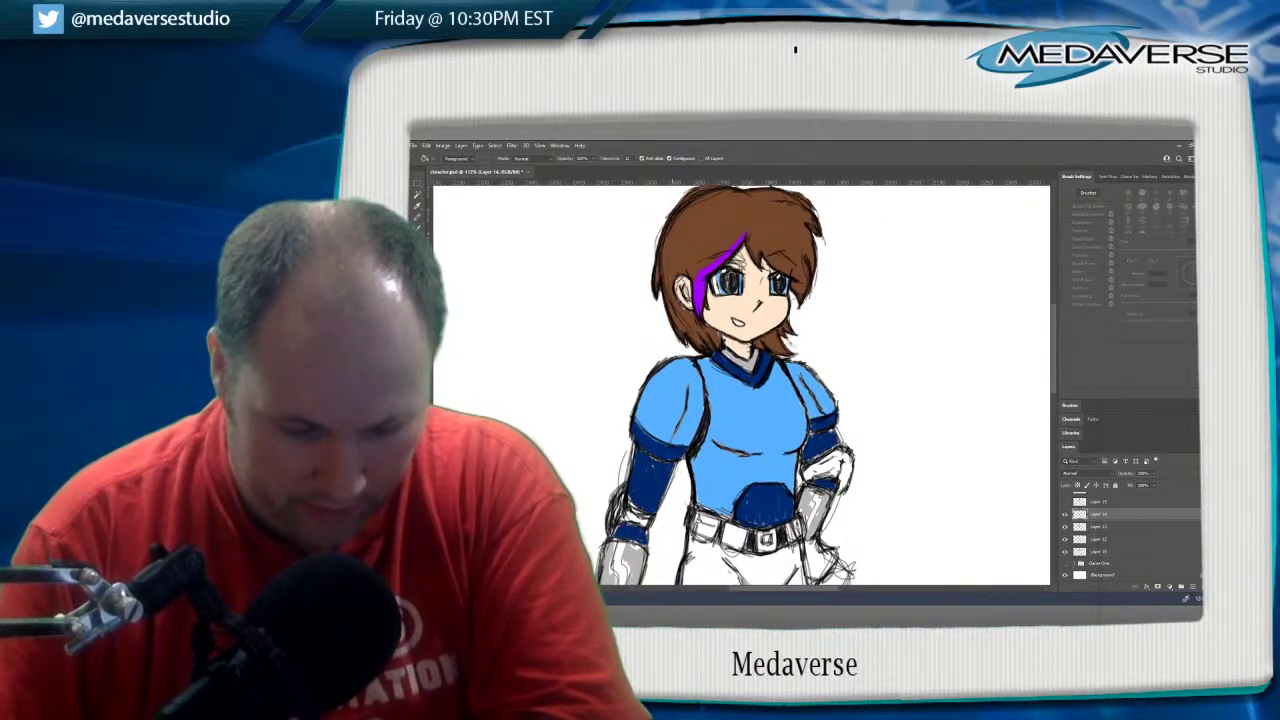
click(658, 444)
click(652, 482)
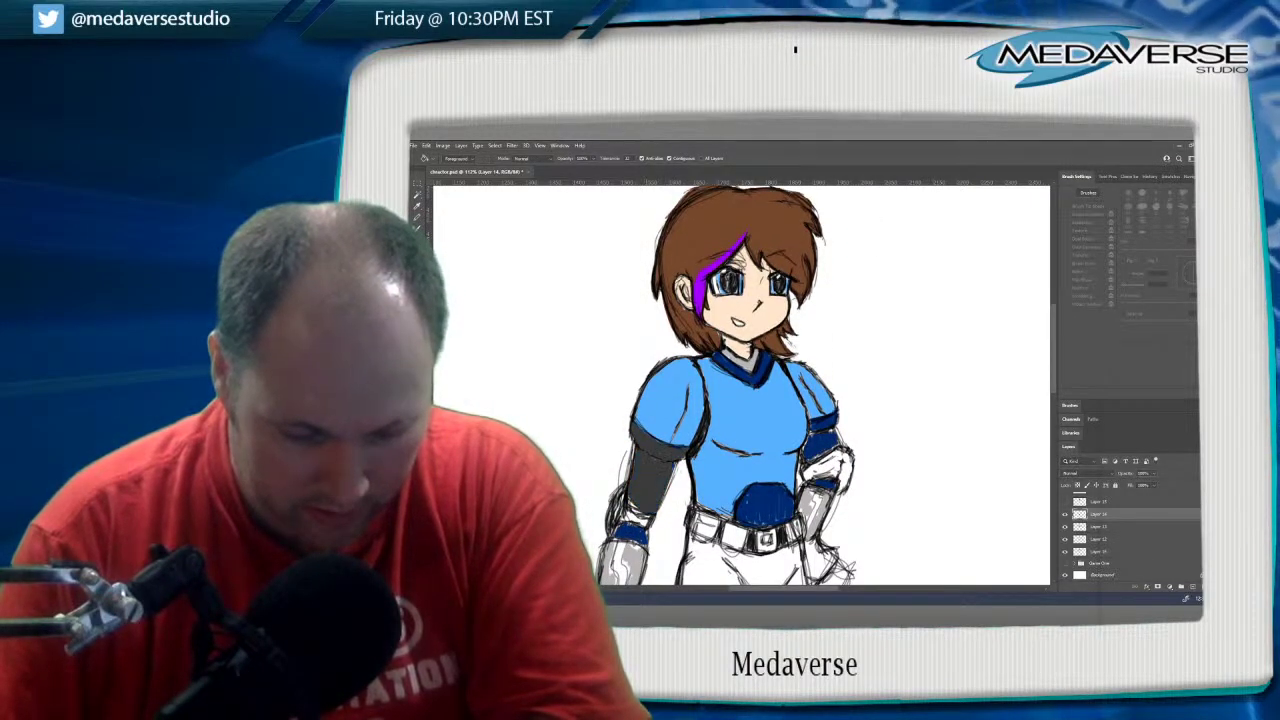
click(630, 534)
click(826, 485)
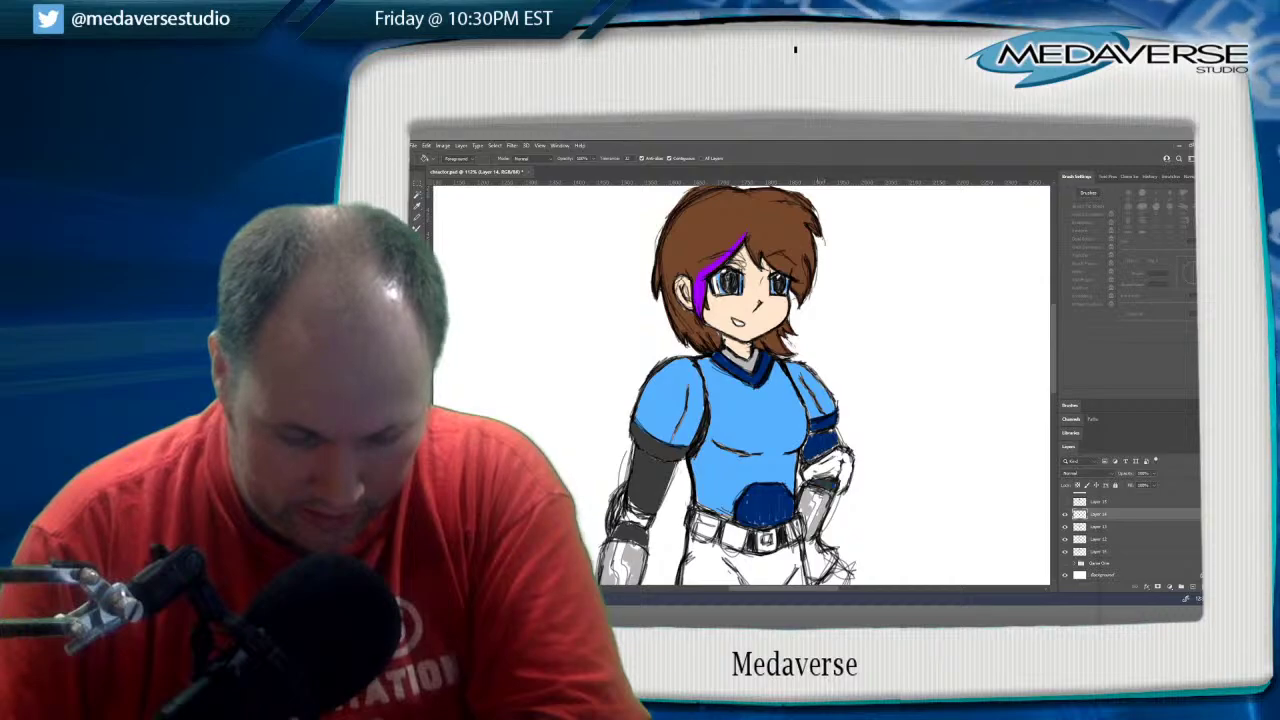
click(822, 445)
click(823, 424)
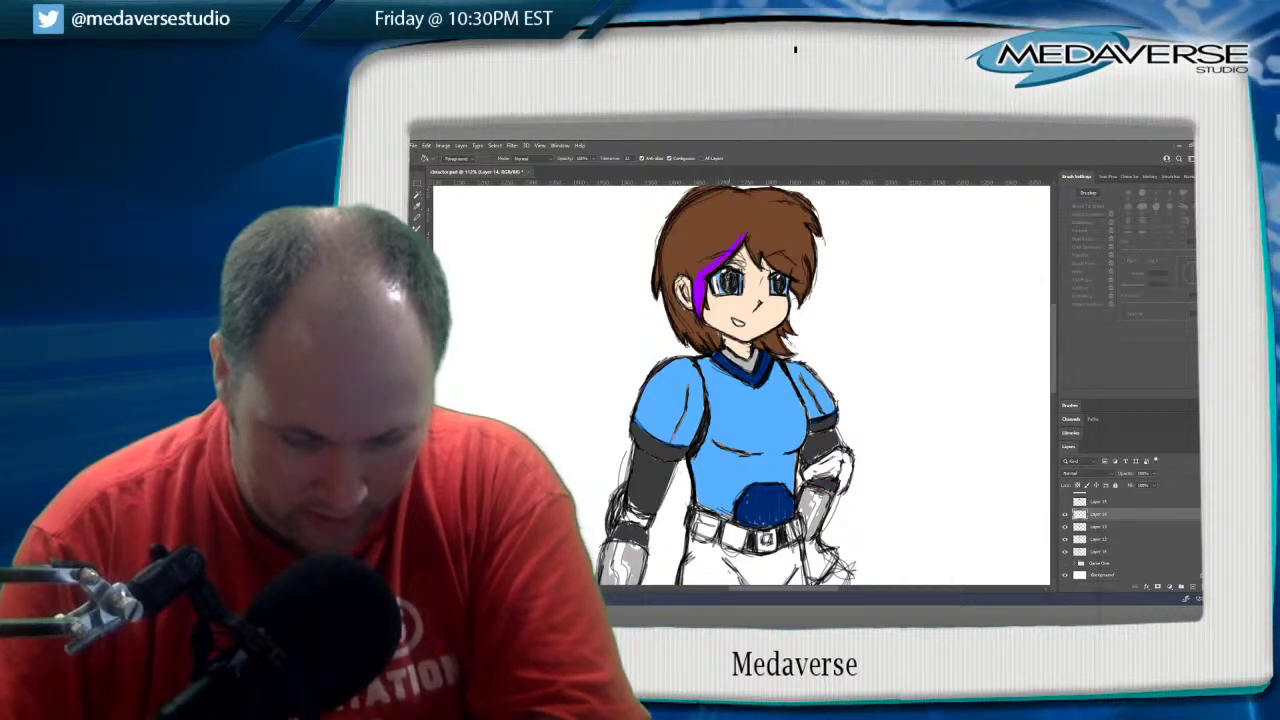
click(741, 373)
click(766, 505)
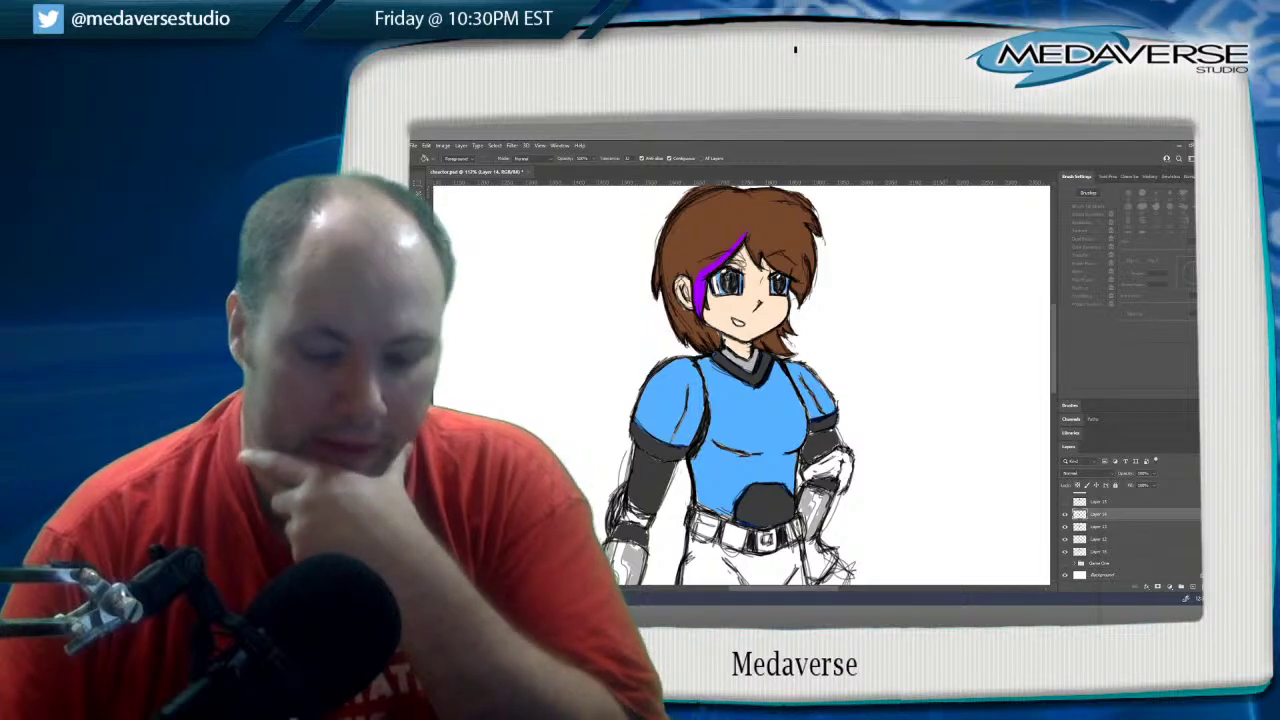
With light blue as the foreground color, fill the grey panels of both forearm guards on Layer 13
scroll(740, 385, down, 2)
scroll(740, 385, down, 2)
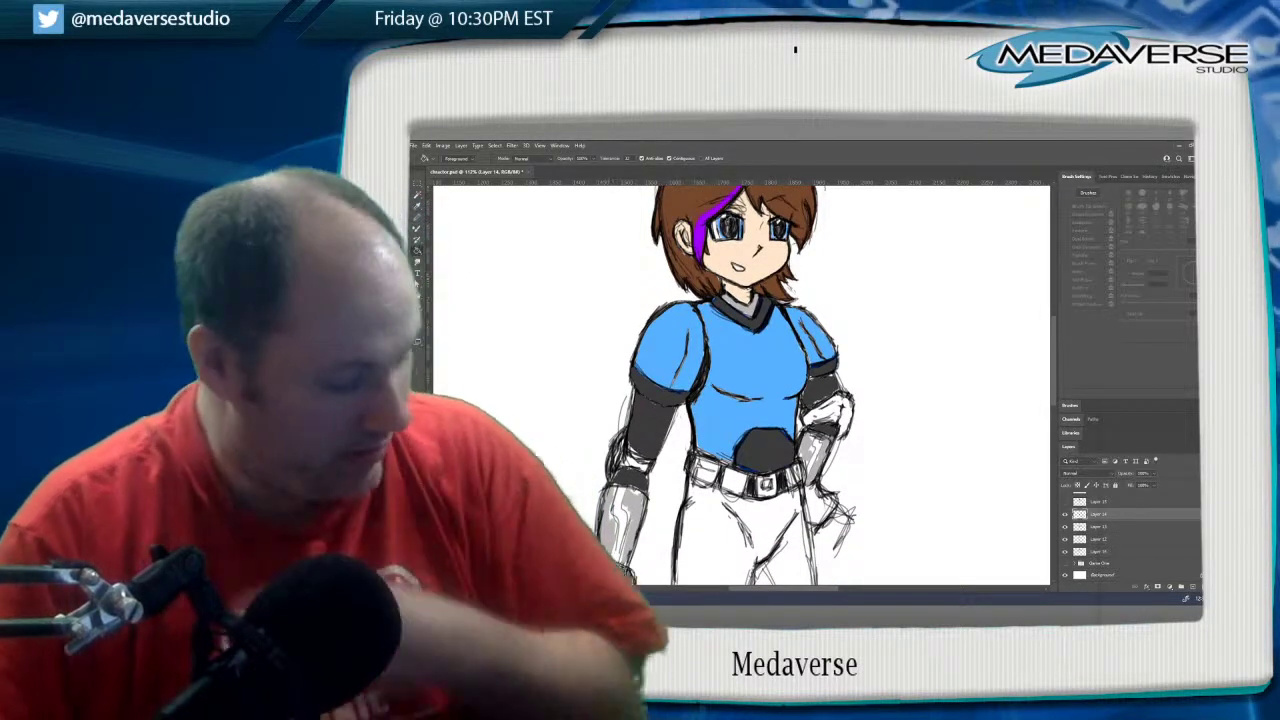
click(811, 378)
key(ctrl+z)
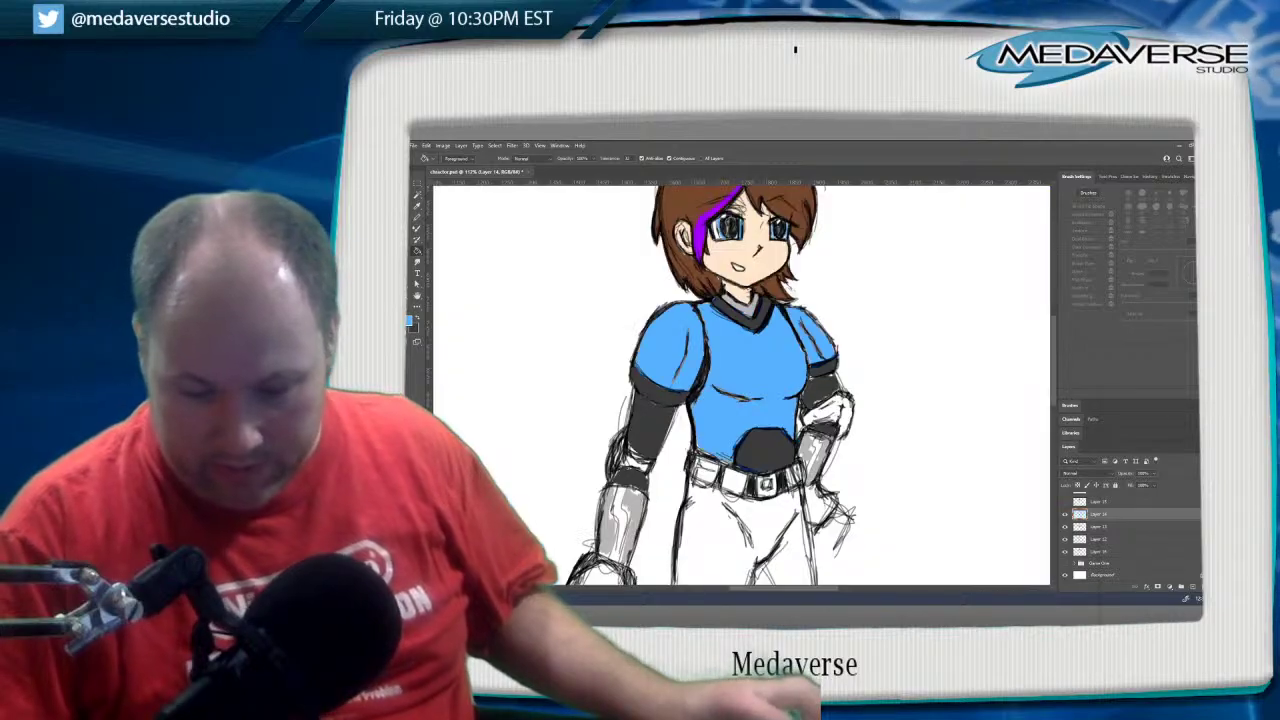
click(1065, 514)
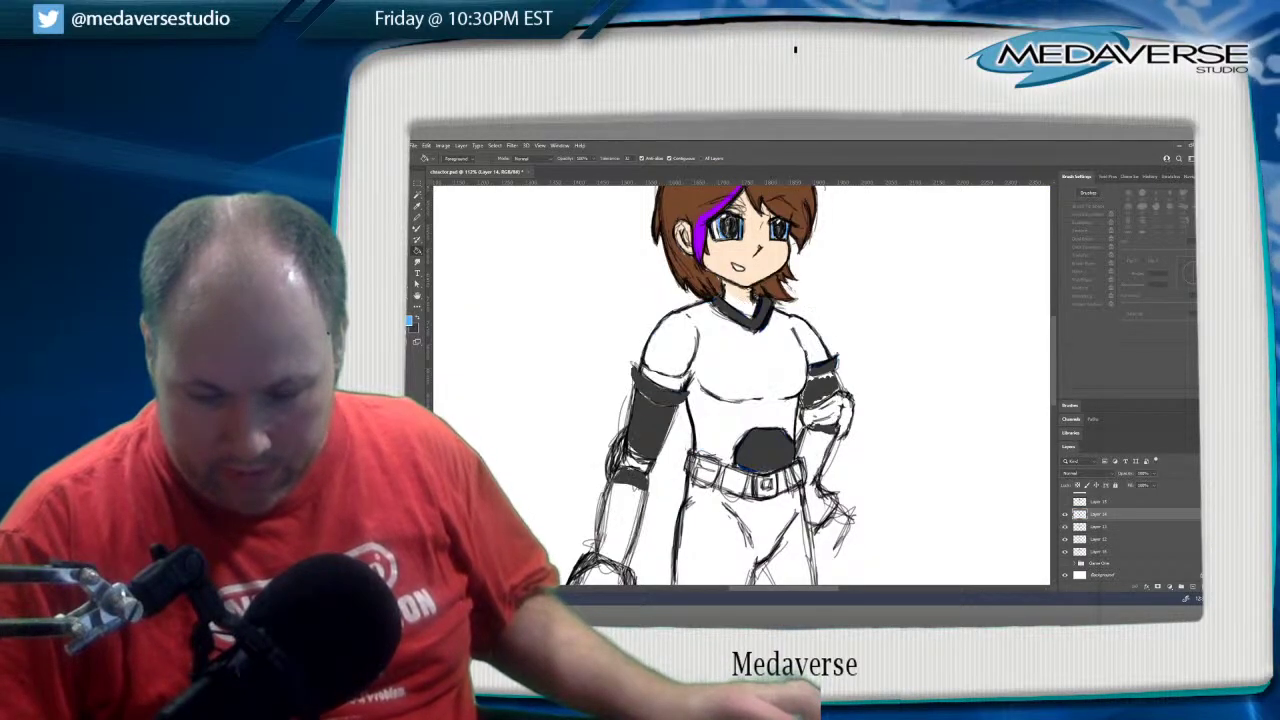
click(1065, 514)
click(1099, 527)
click(609, 520)
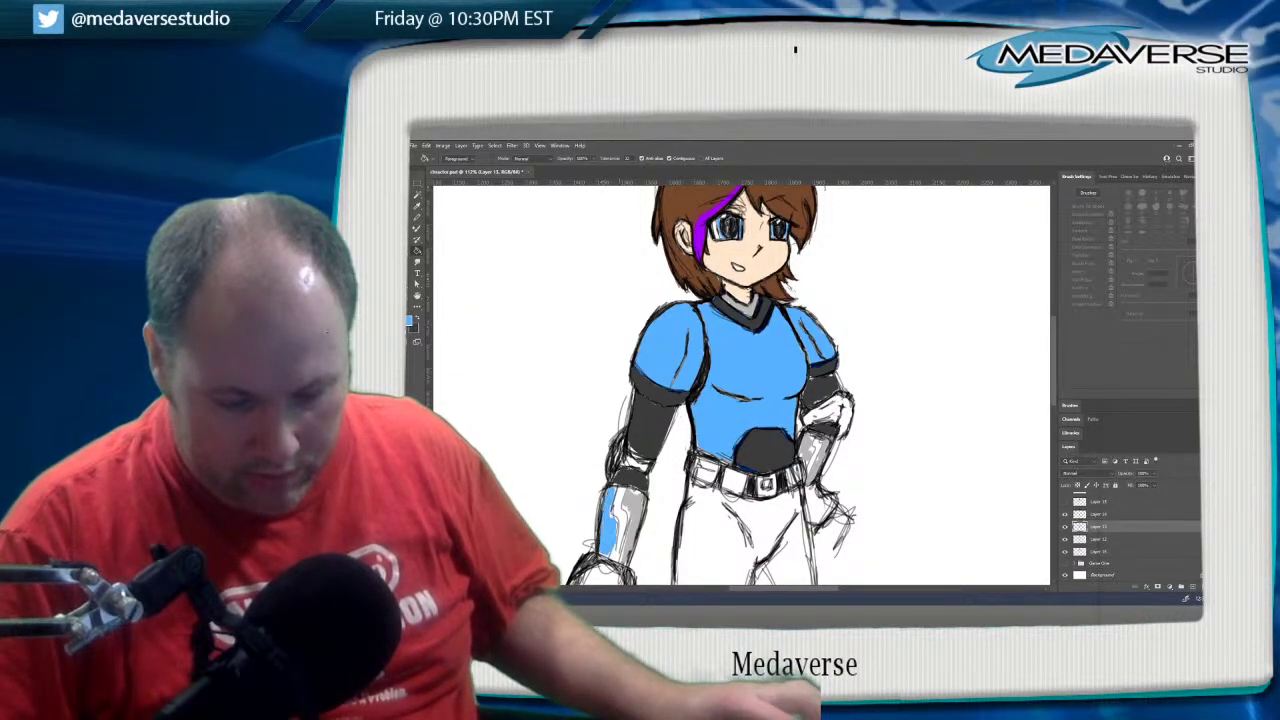
click(630, 522)
click(824, 455)
click(806, 452)
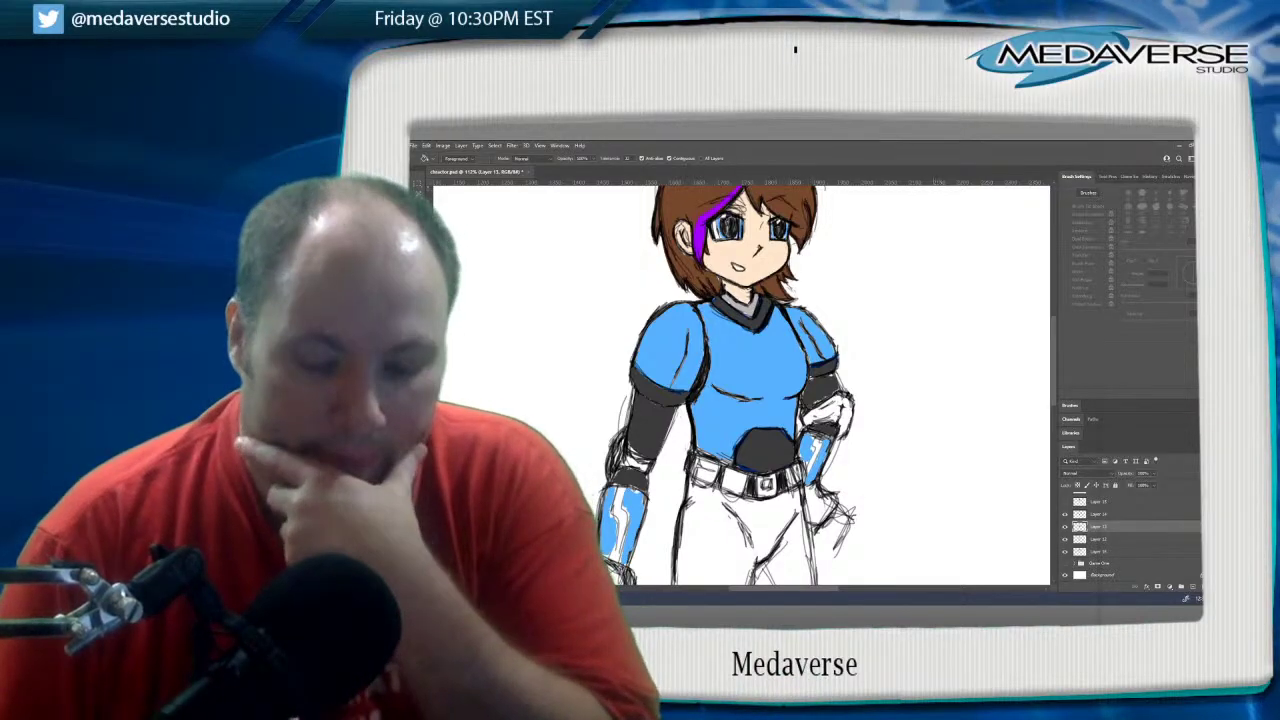
Show the helmet layer over the recolored character
scroll(742, 385, up, 1)
scroll(740, 385, up, 1)
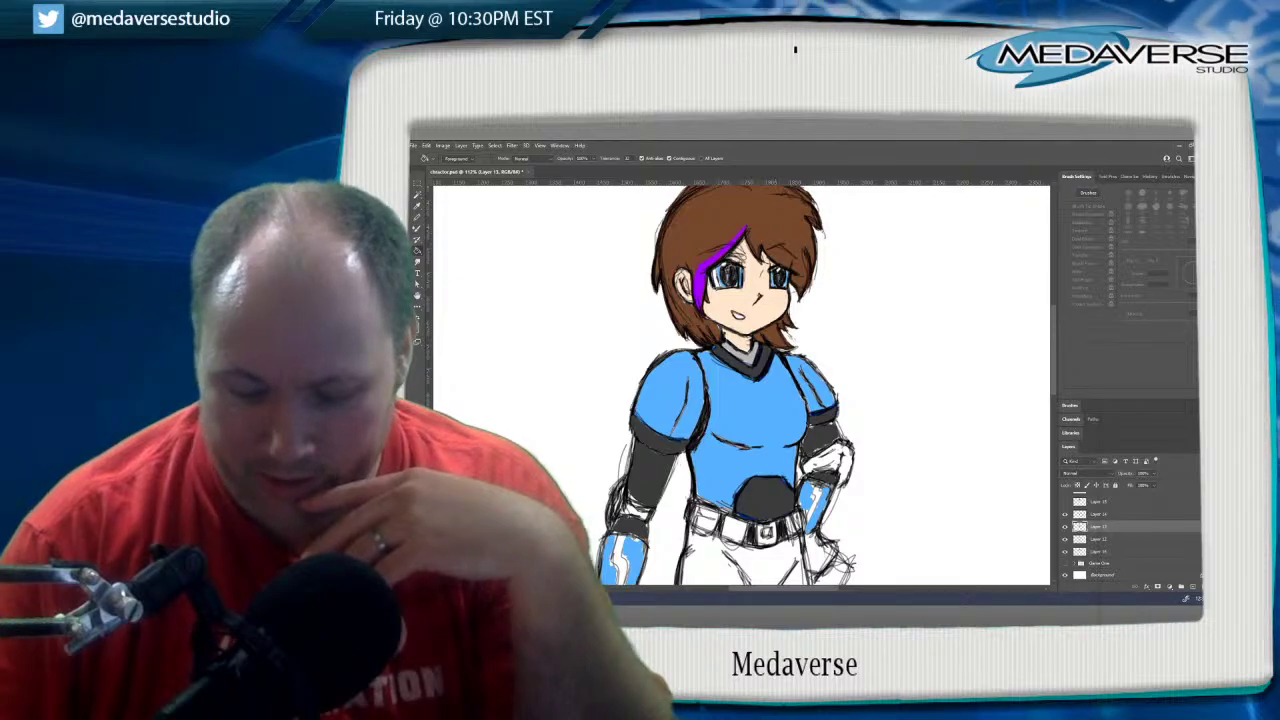
click(1065, 502)
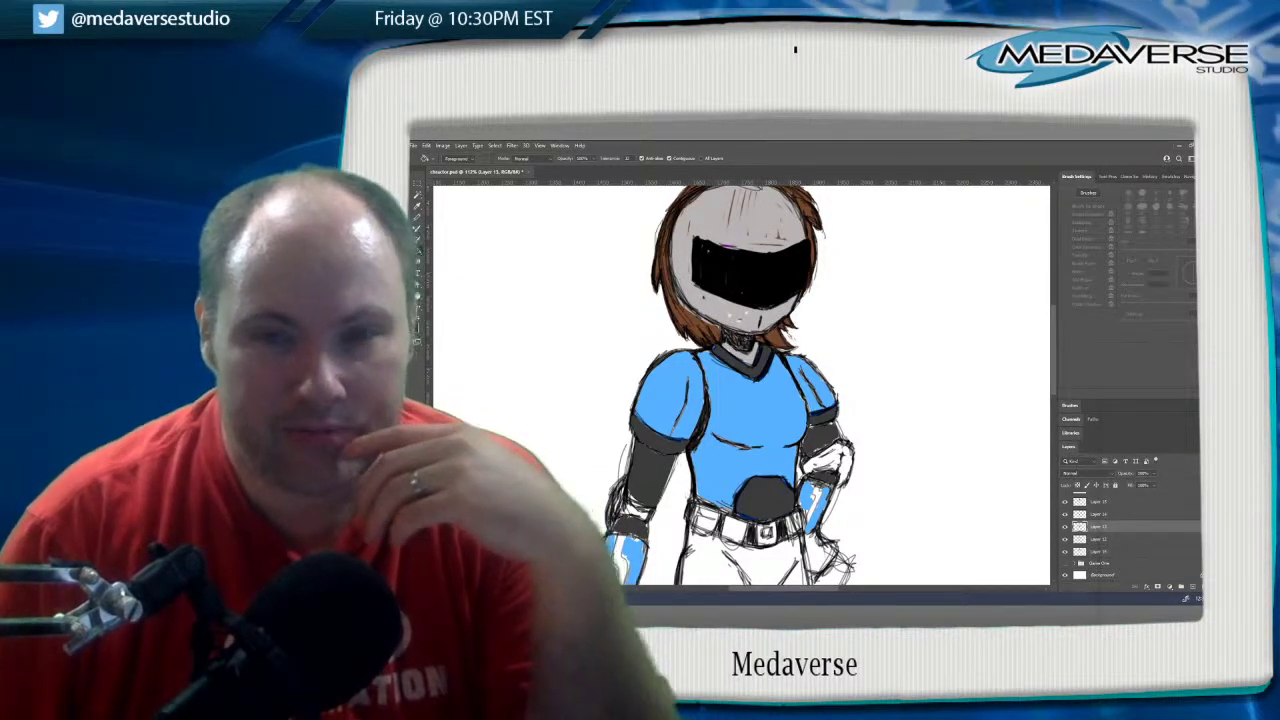